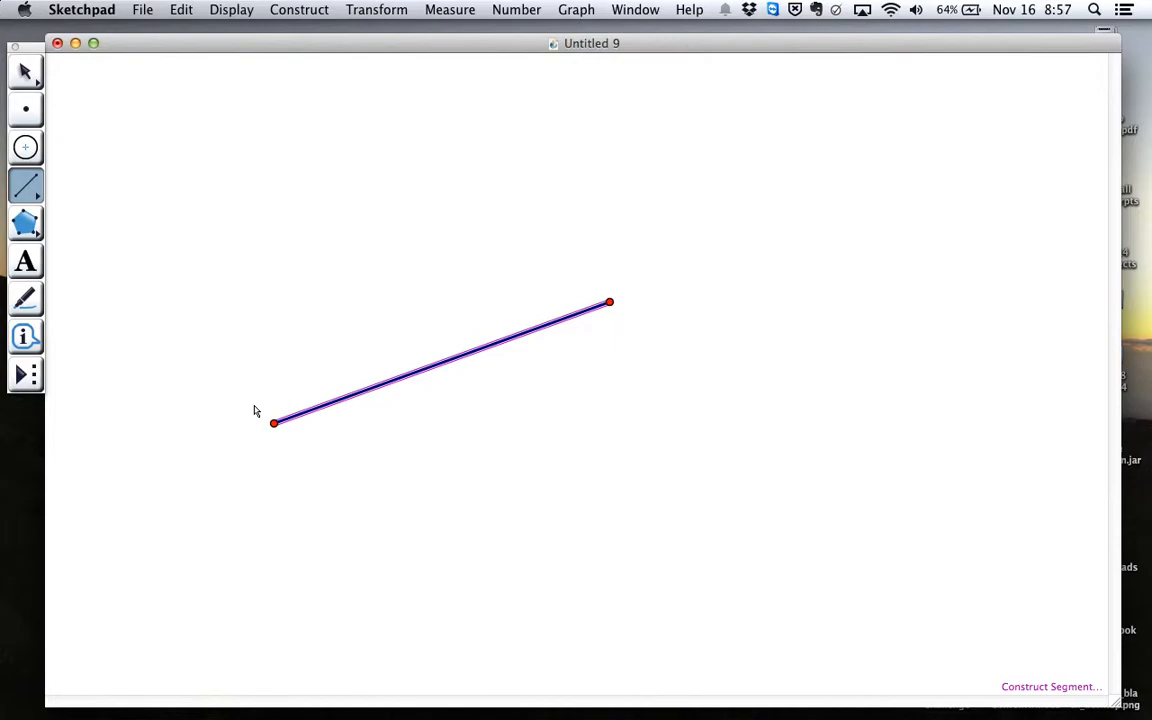
Construct a line perpendicular to the segment through its upper-right endpoint
left_click(311, 10)
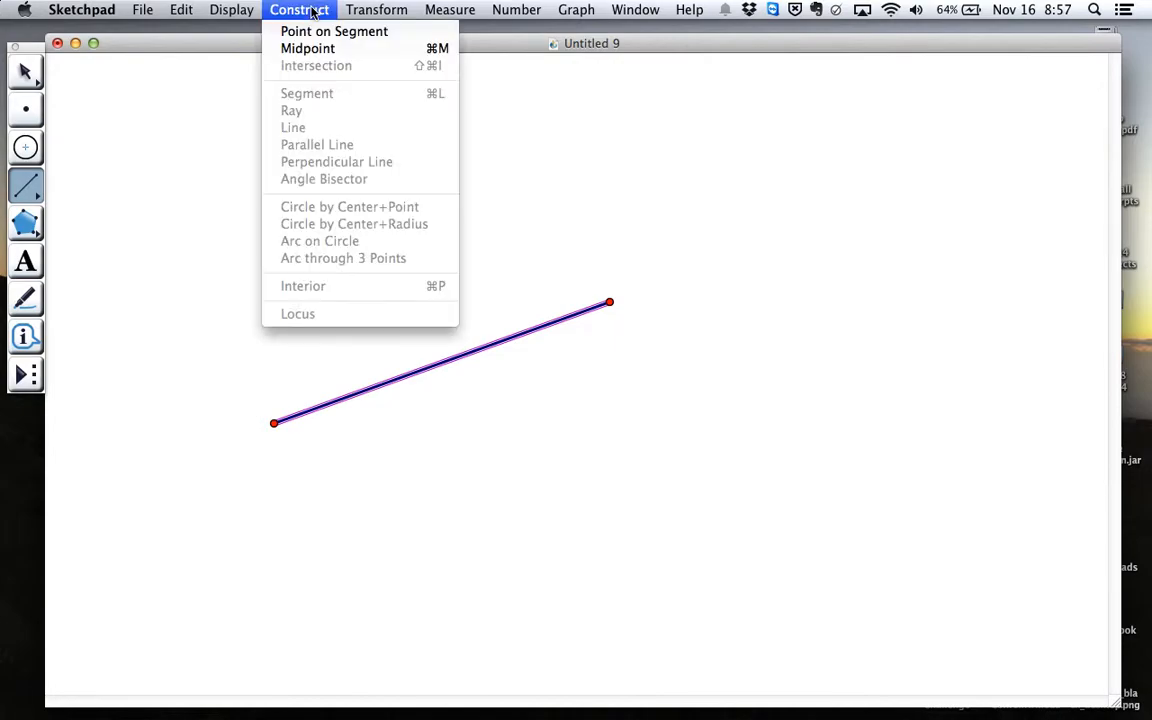
left_click(334, 164)
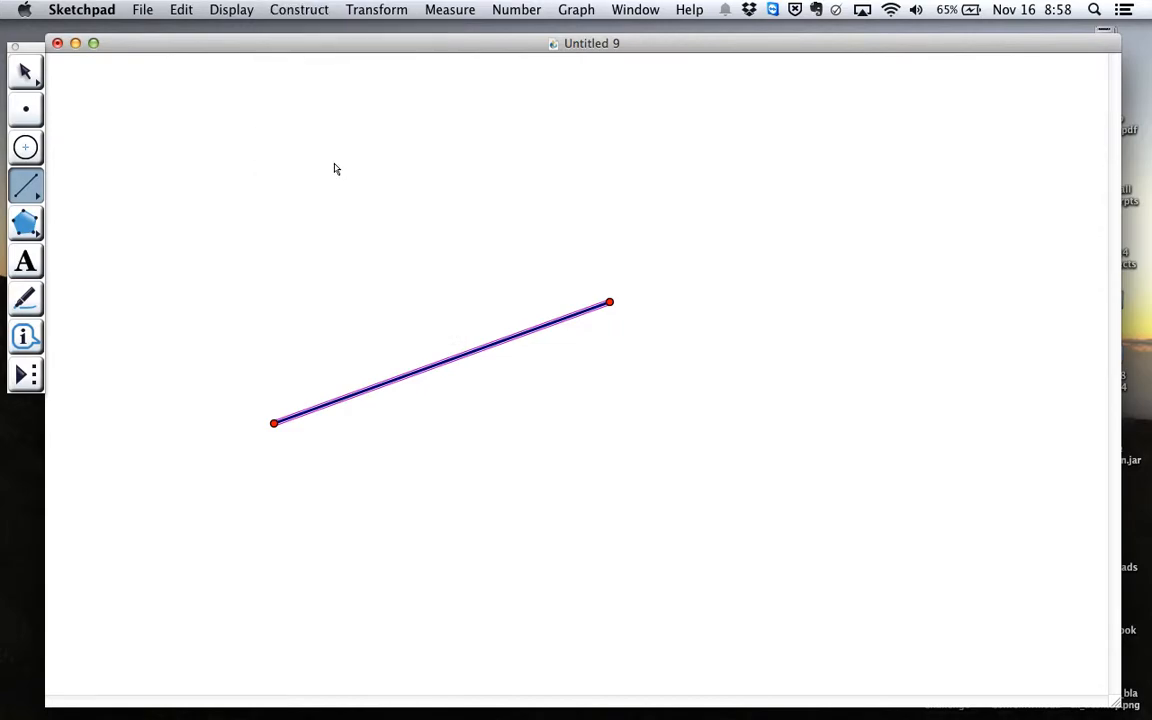
left_click(27, 66)
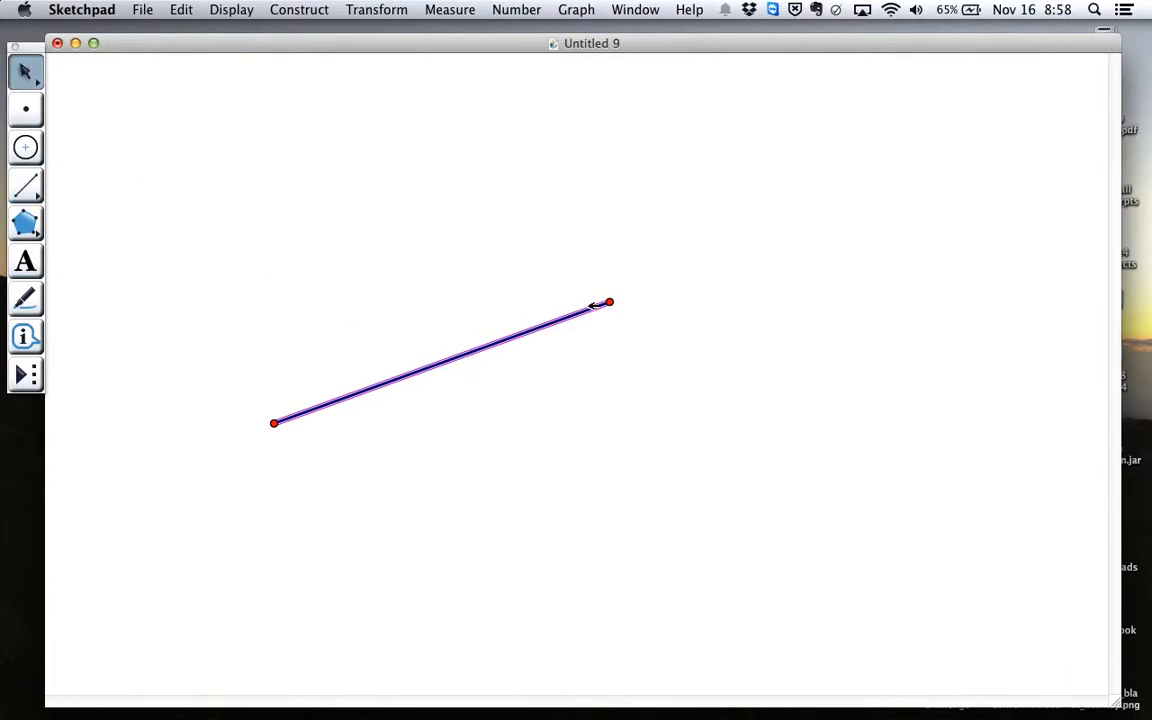
left_click(610, 302)
left_click(300, 12)
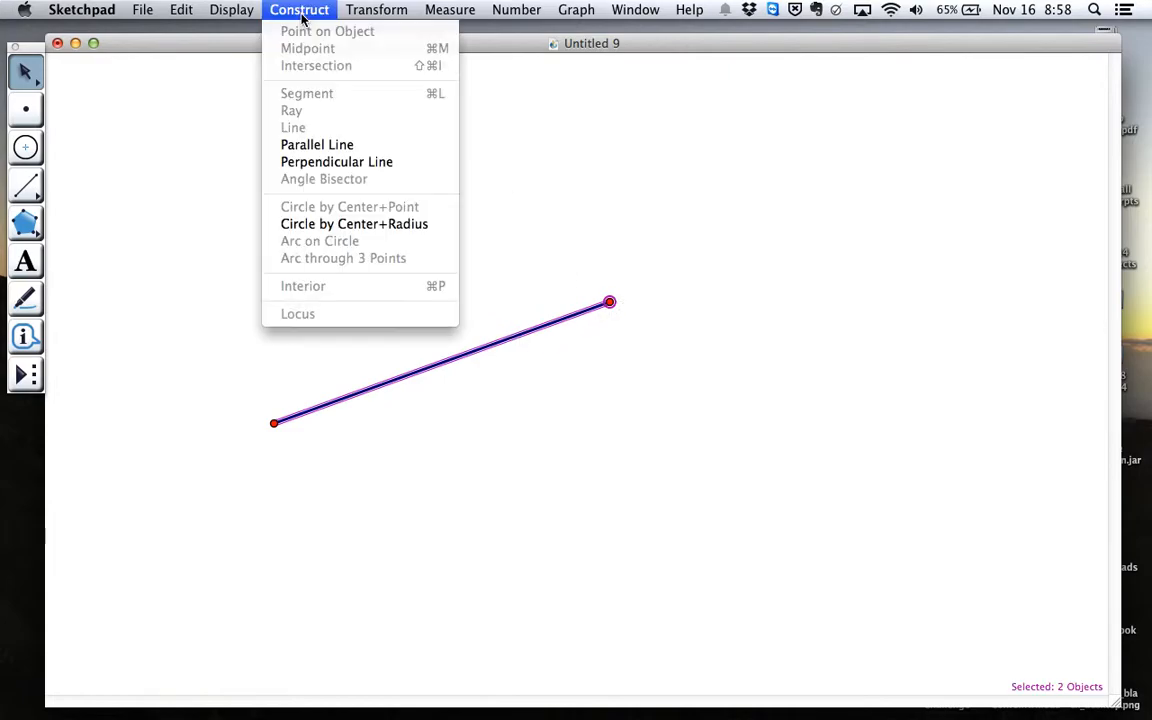
left_click(322, 162)
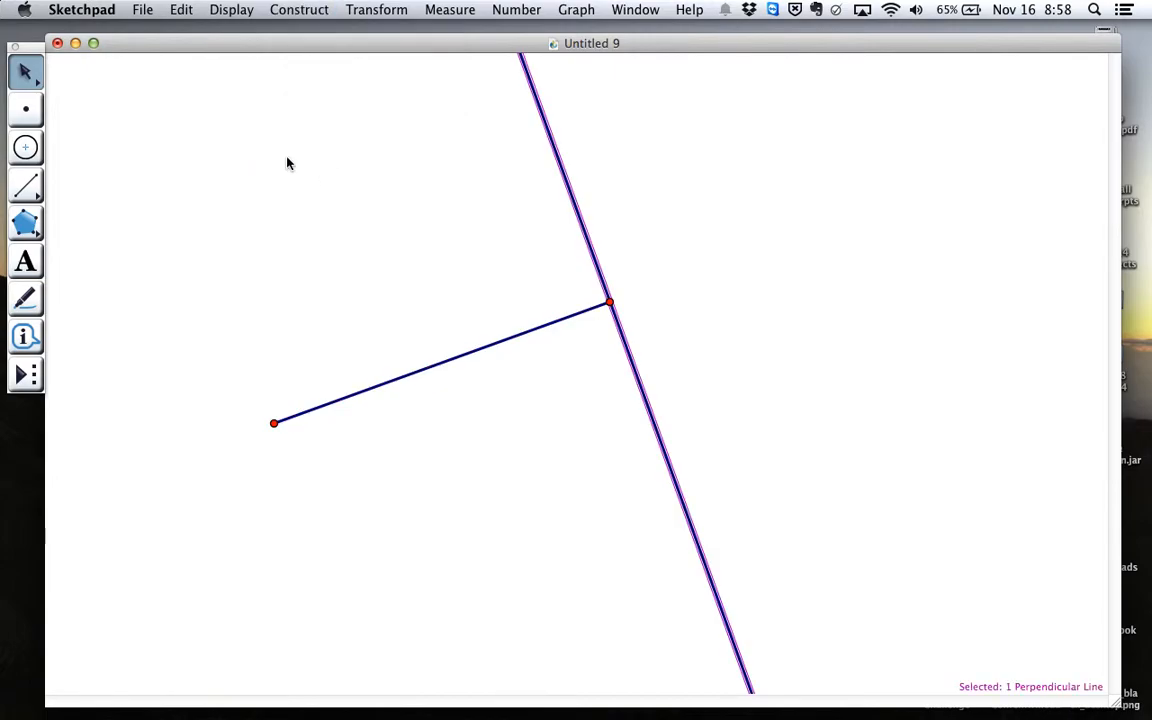
left_click(27, 111)
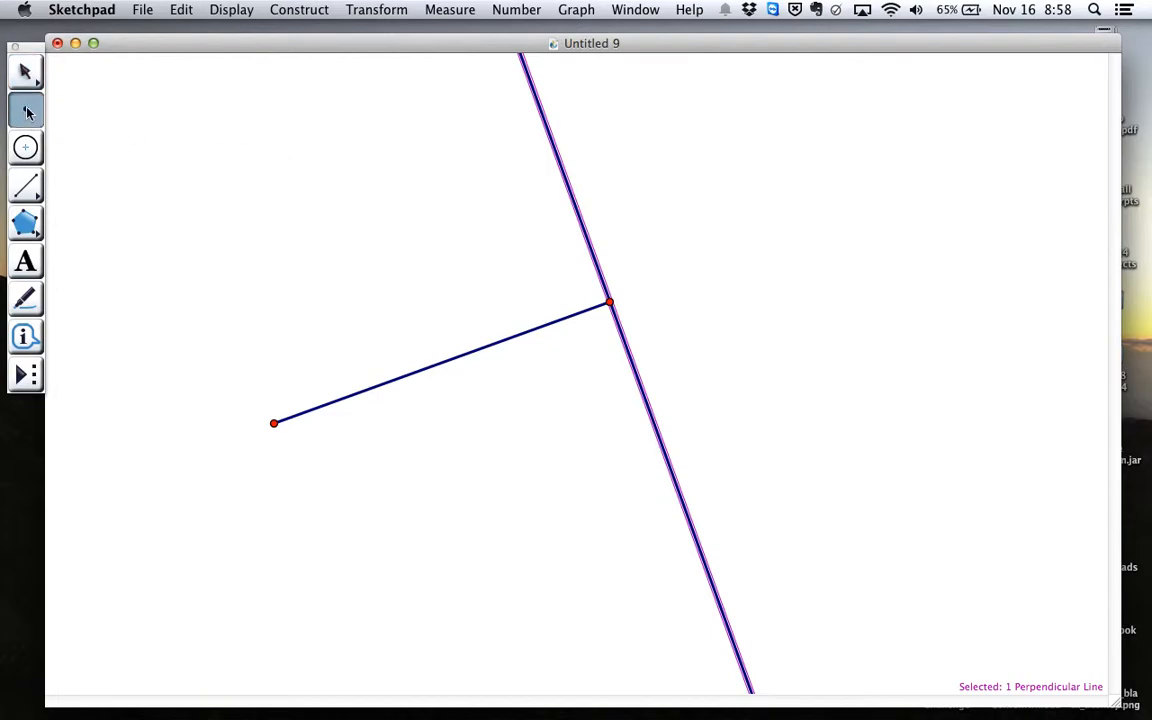
left_click(370, 287)
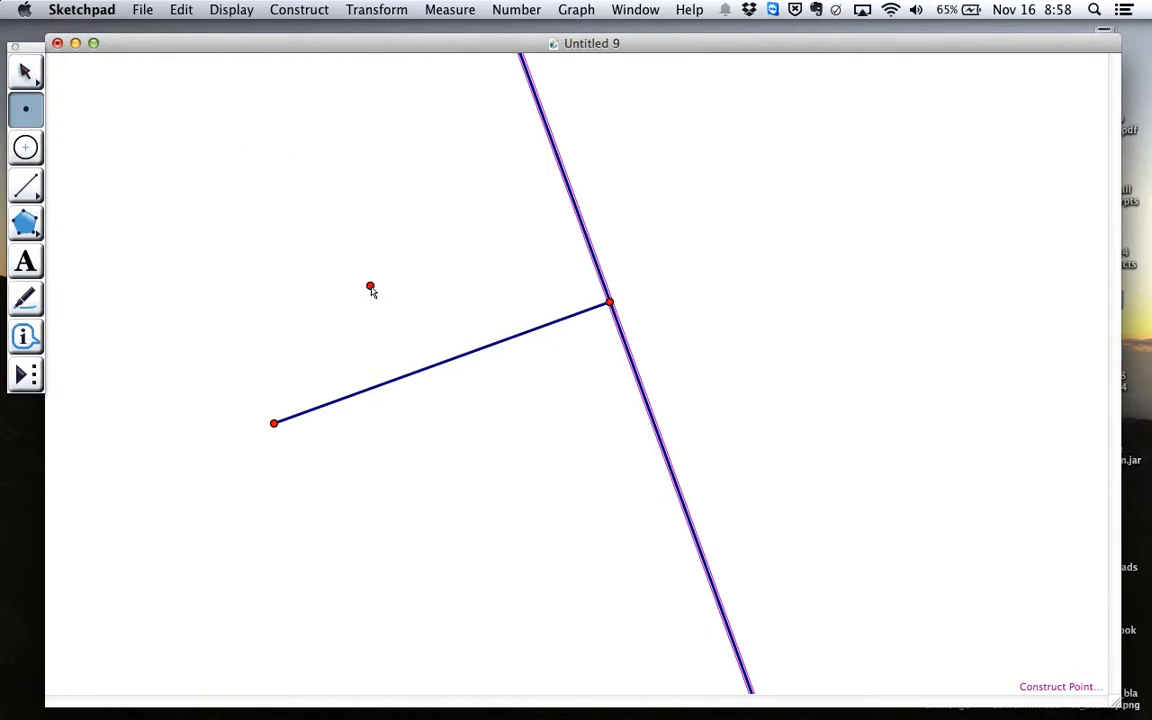
key("Escape")
key("Escape")
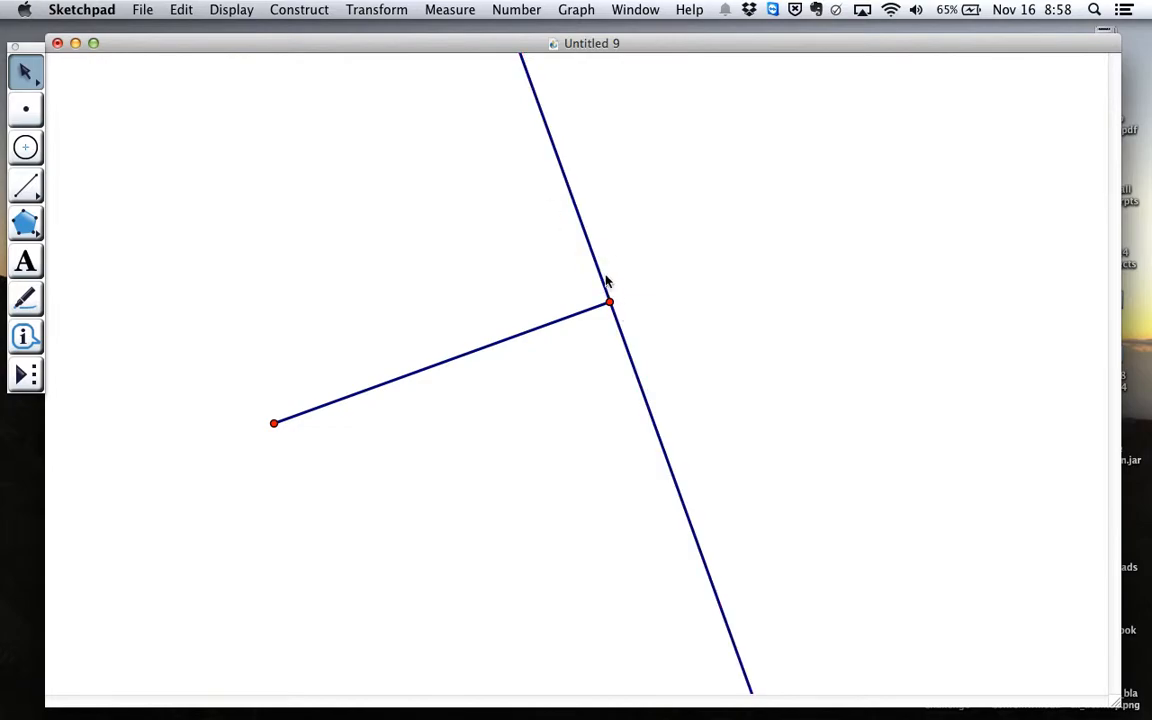
Place a point on the perpendicular line, above where it meets the segment
left_click(26, 110)
left_click(612, 281)
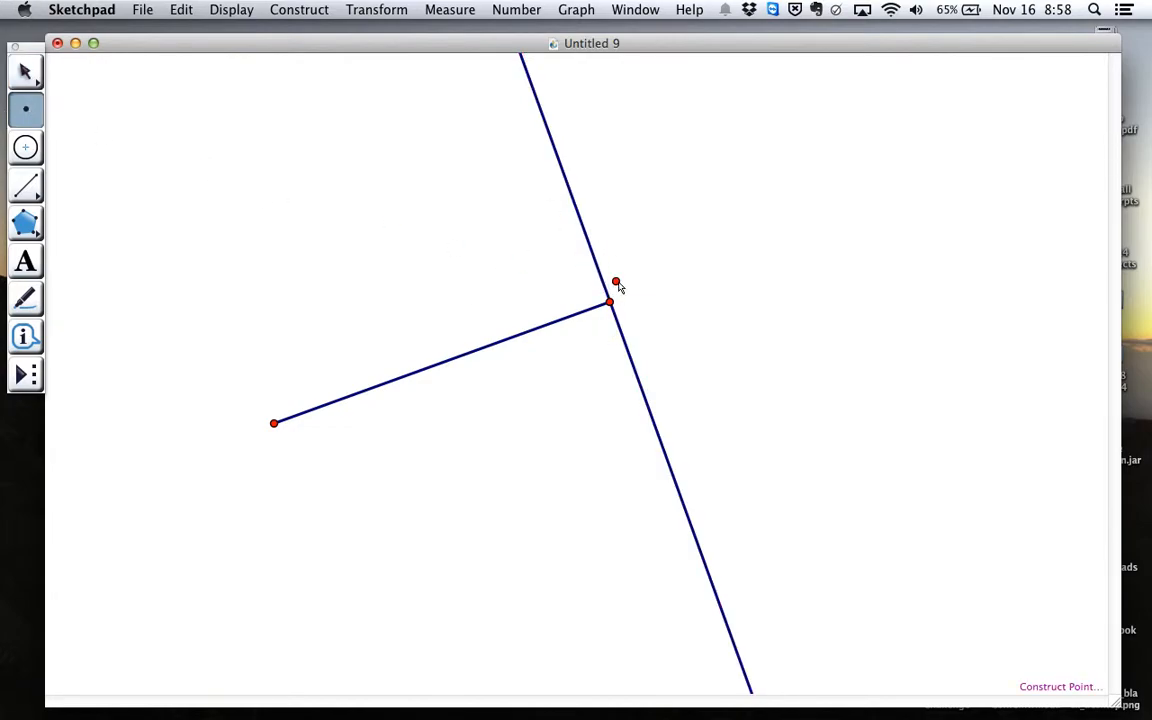
left_click(559, 164)
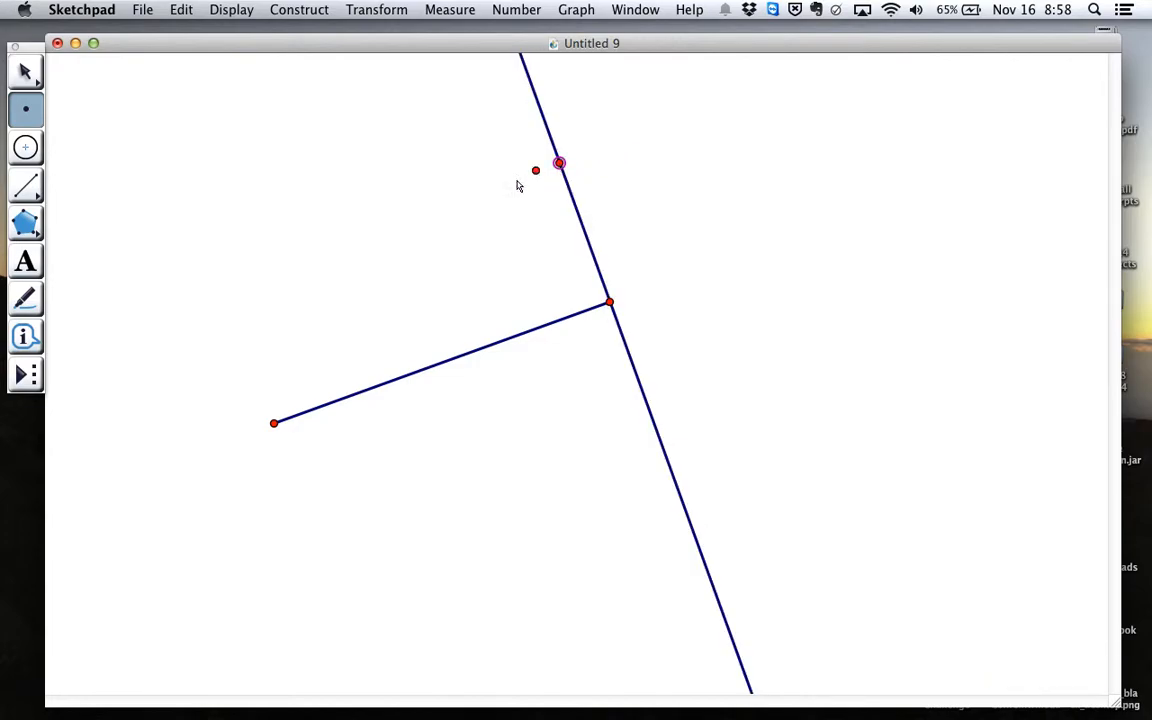
Draw the hypotenuse as a segment from the original segment's lower-left endpoint to the new point on the perpendicular line
left_click(28, 190)
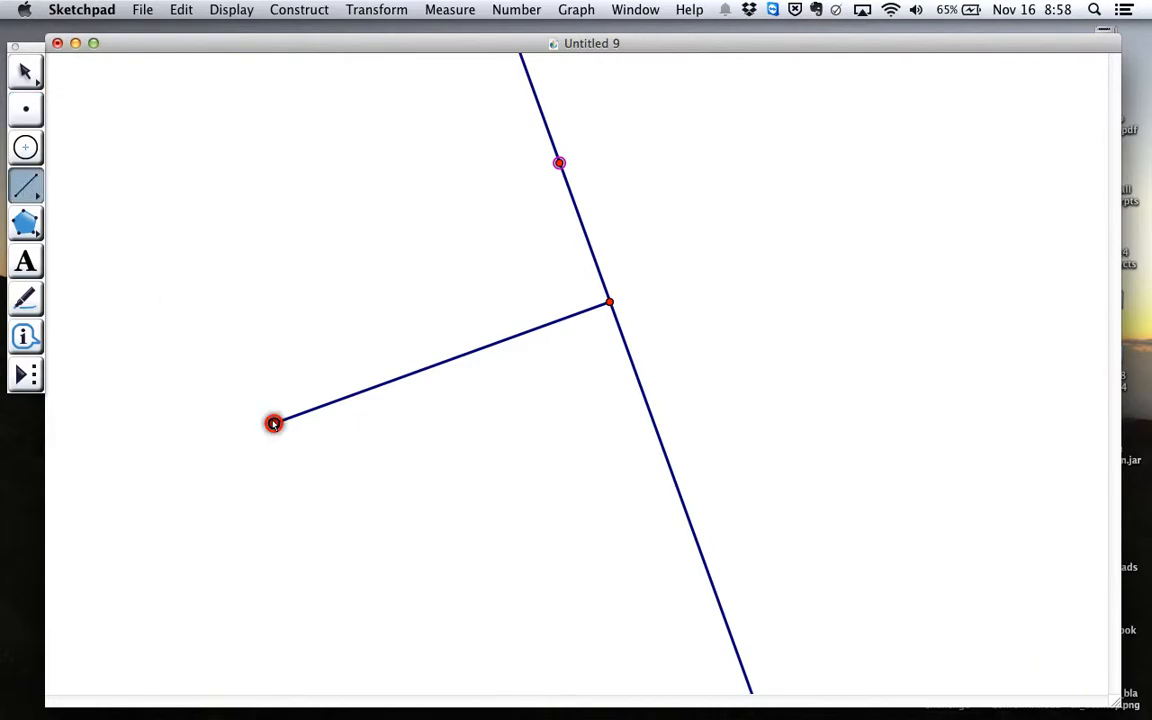
left_click_drag(274, 423, 559, 163)
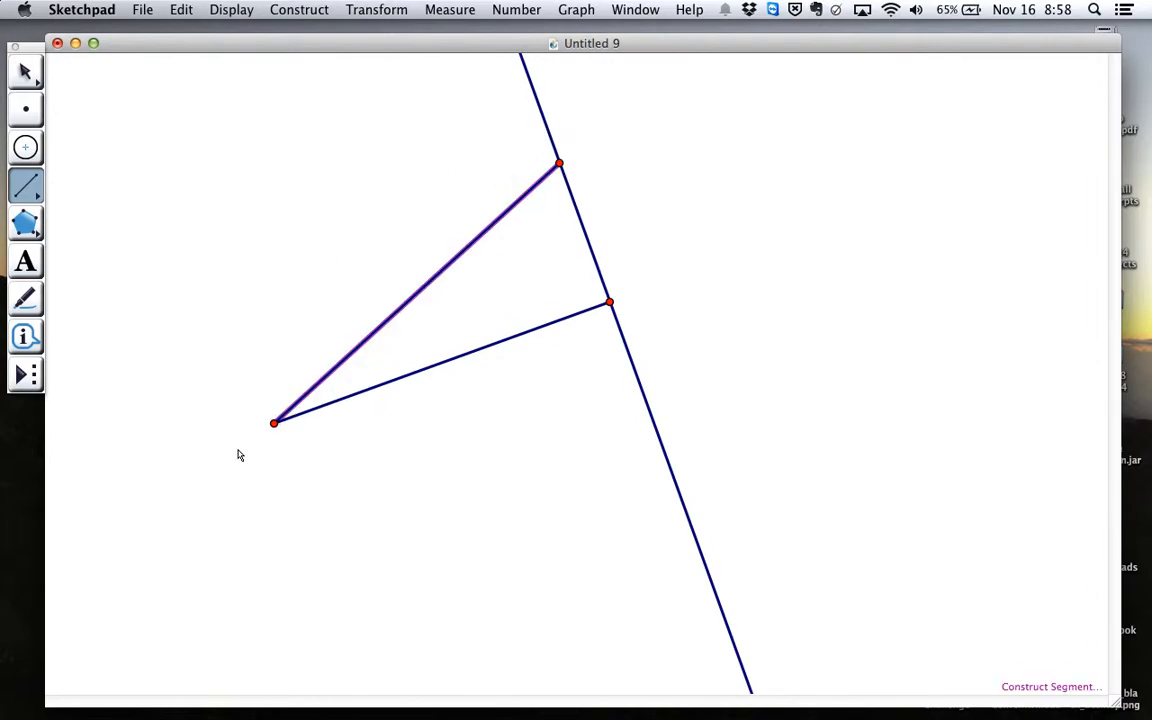
key("Escape")
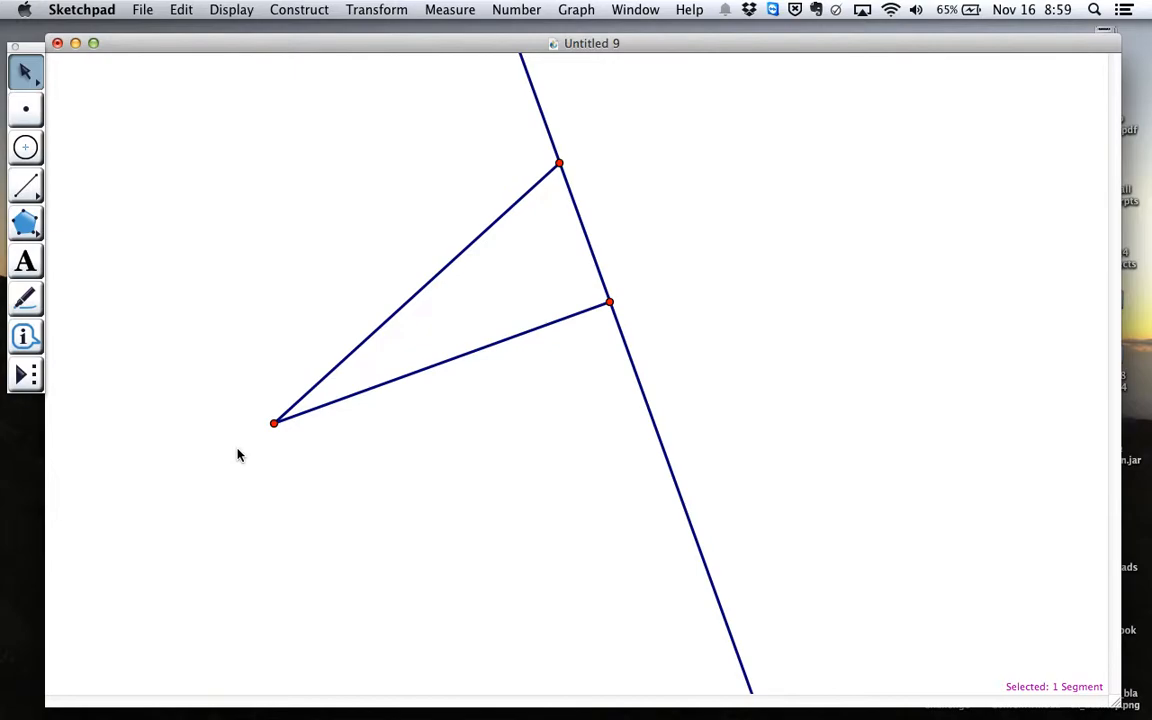
Add the text caption "a^2 + b^2 = c^2" in the empty area above and left of the triangle
left_click(27, 261)
left_click_drag(78, 70, 327, 144)
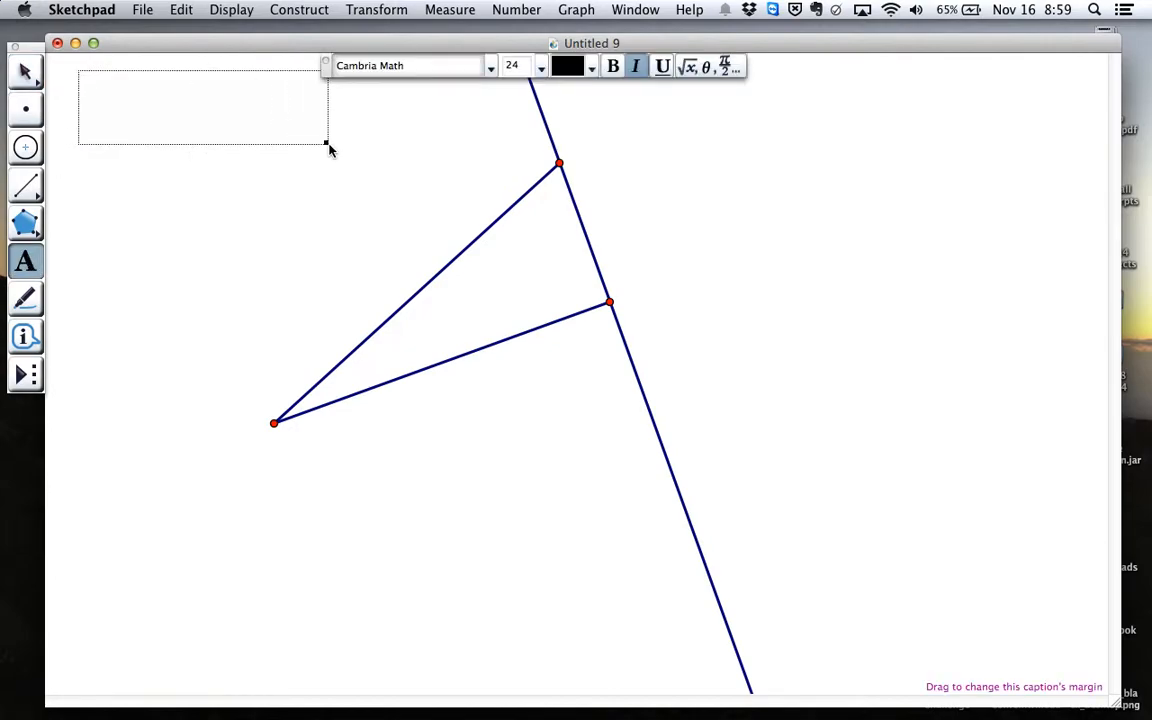
type("a")
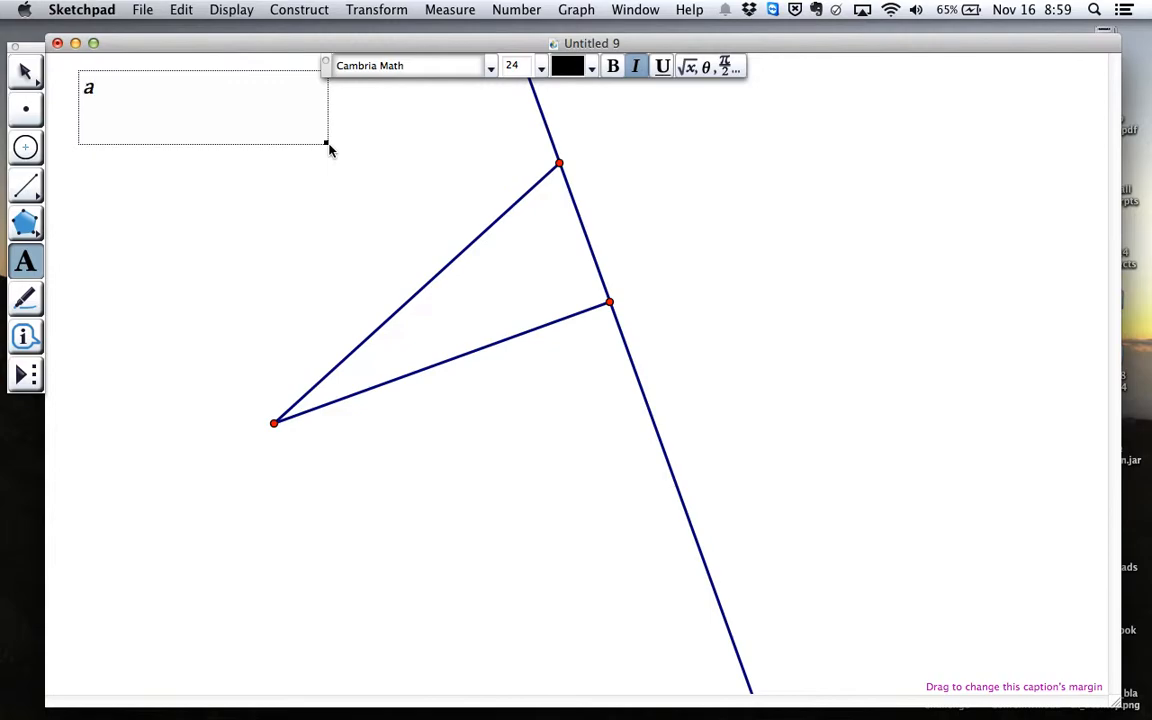
left_click(727, 70)
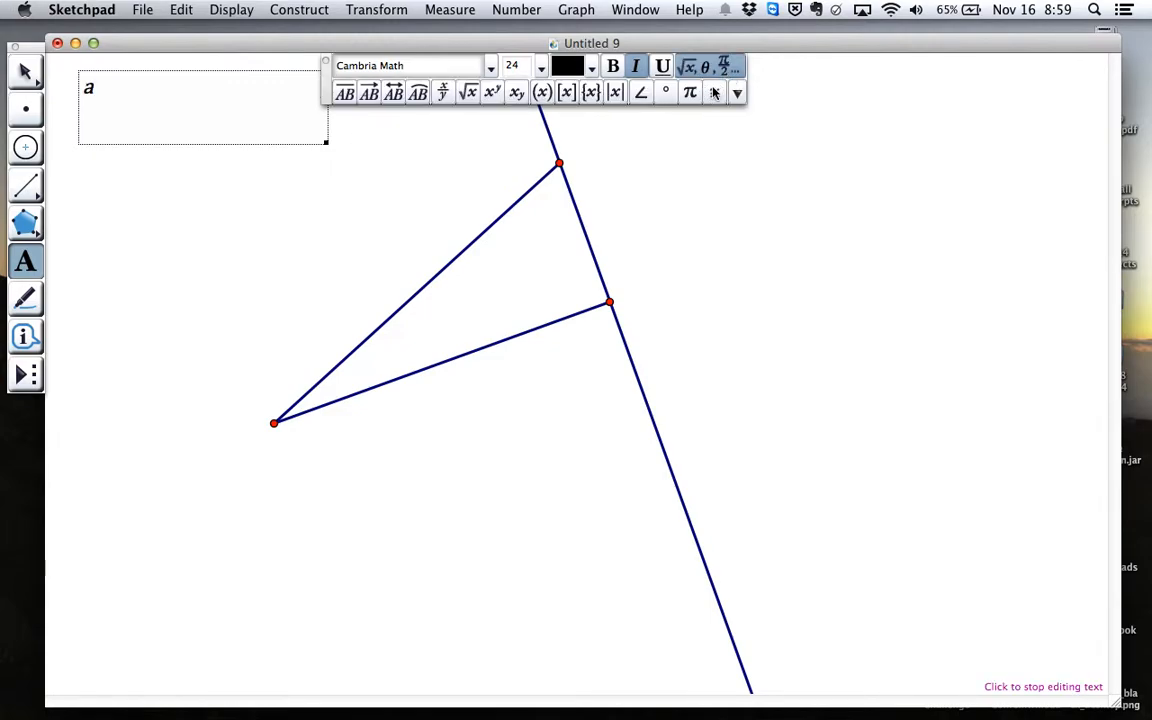
type("^2 + b^2 = c")
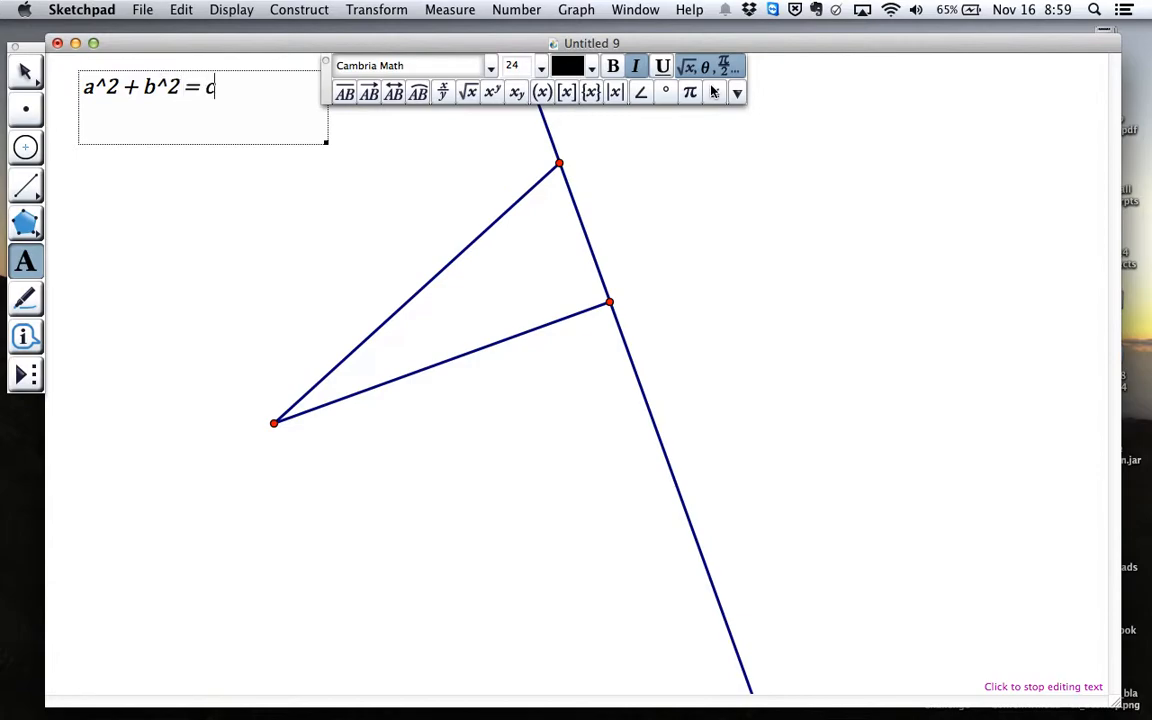
type("^2")
left_click(325, 62)
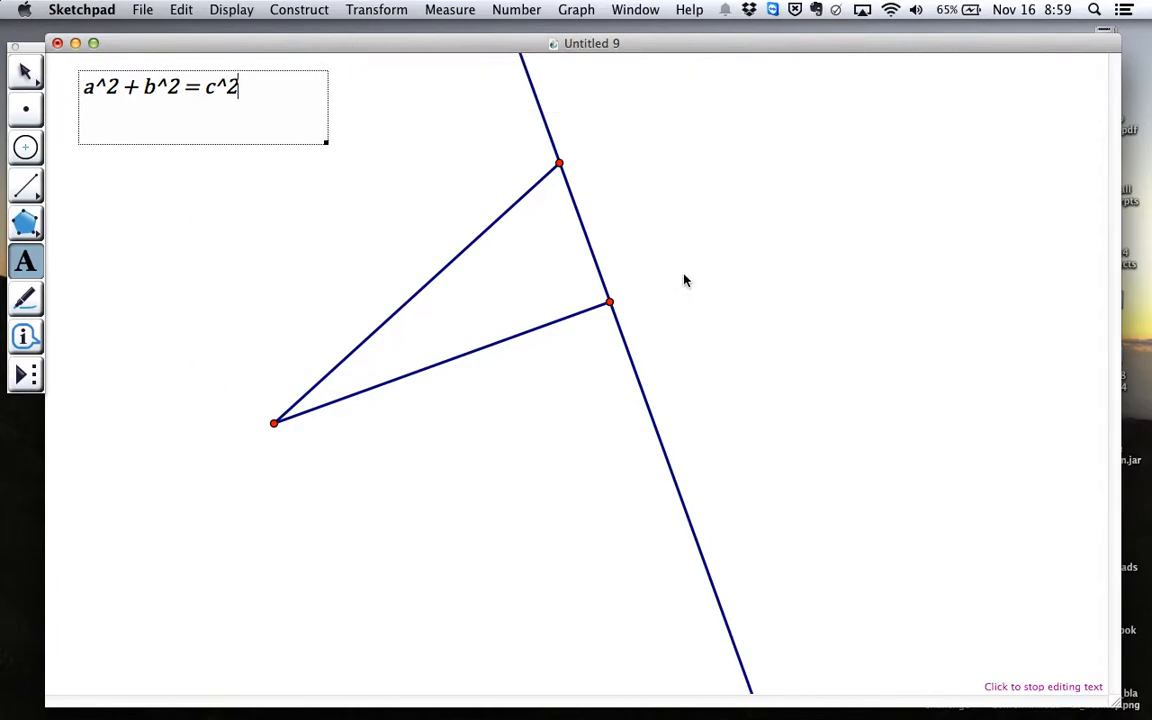
left_click(26, 73)
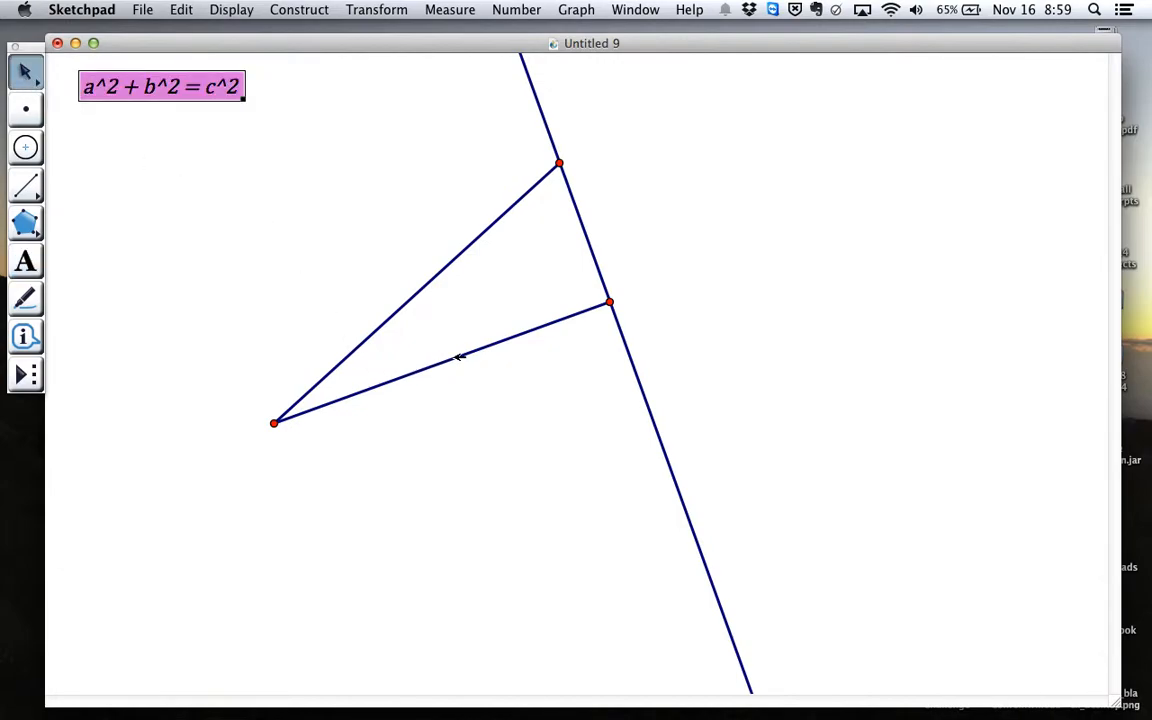
Measure the length of the triangle's original segment and place the measurement just below that side
left_click(424, 342)
left_click(454, 361)
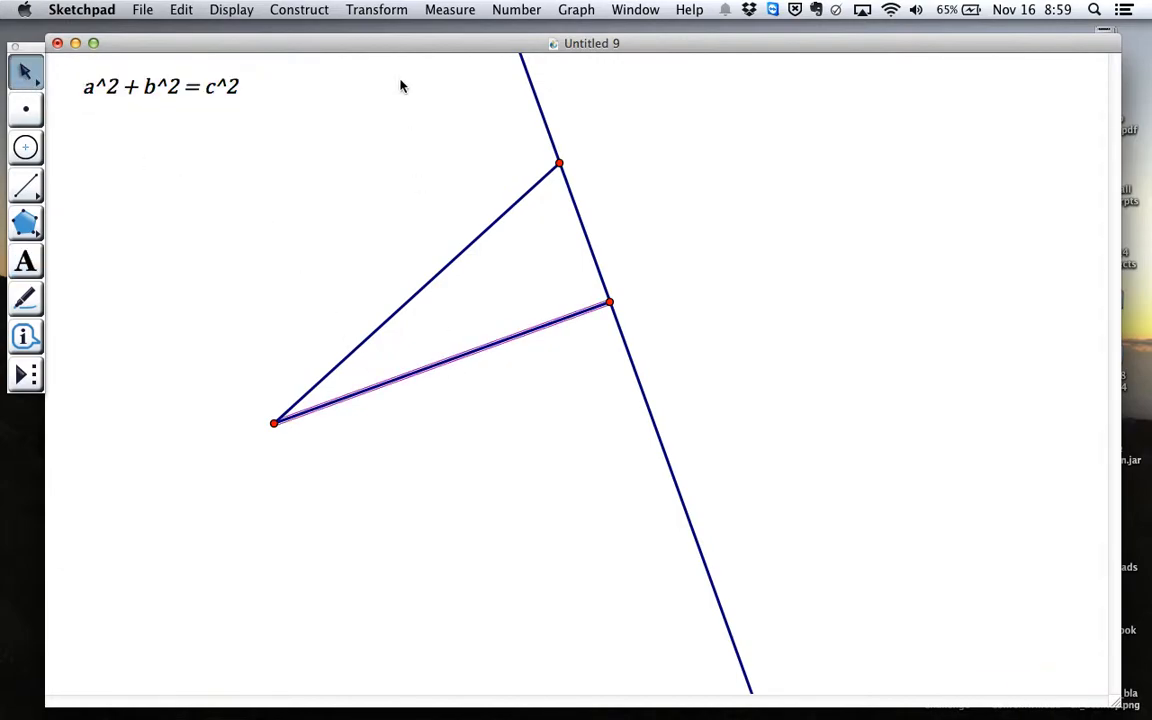
left_click(452, 18)
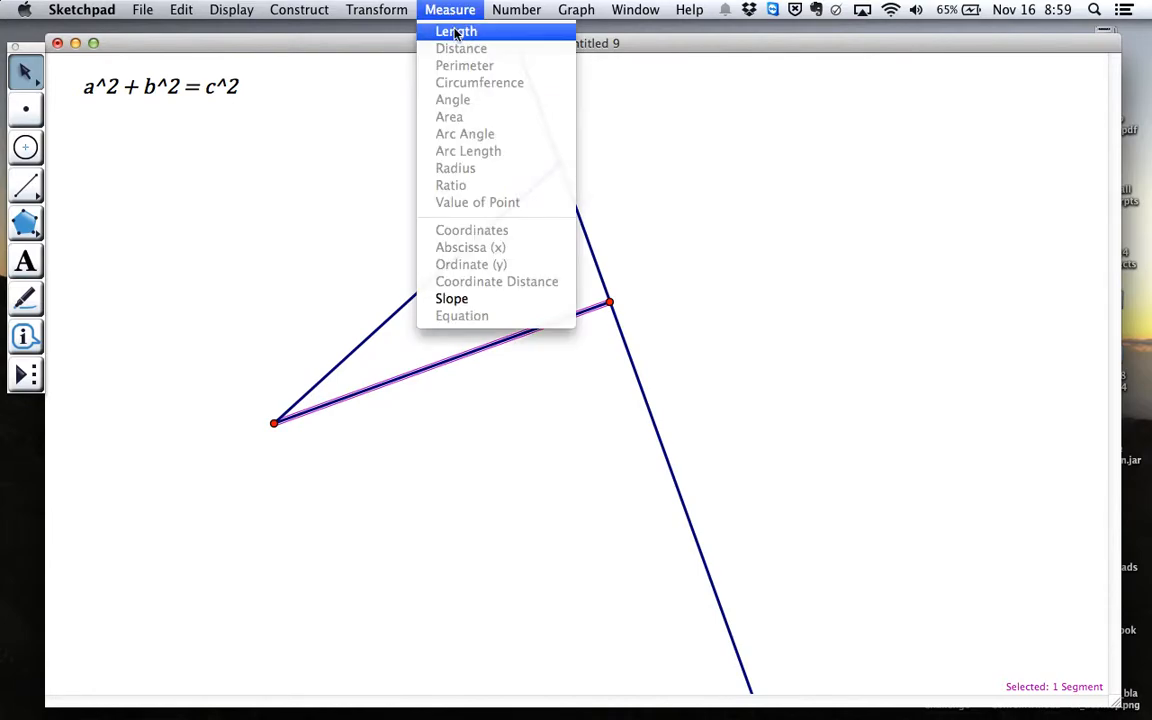
left_click(455, 32)
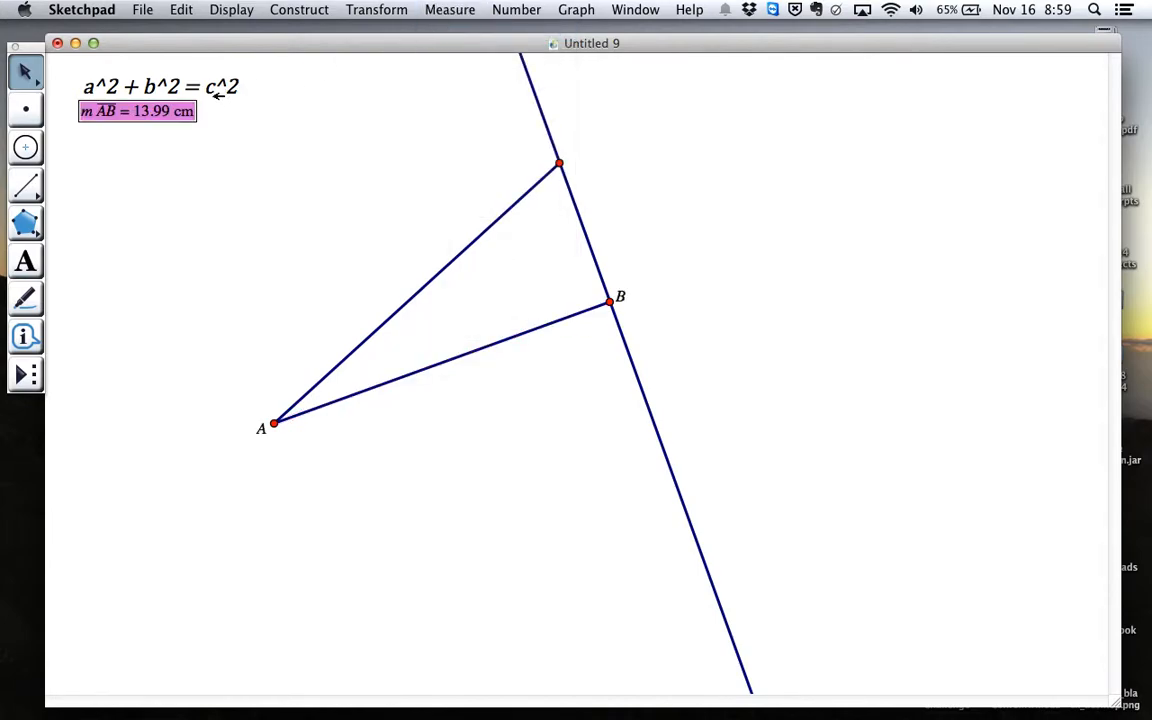
left_click_drag(134, 111, 461, 412)
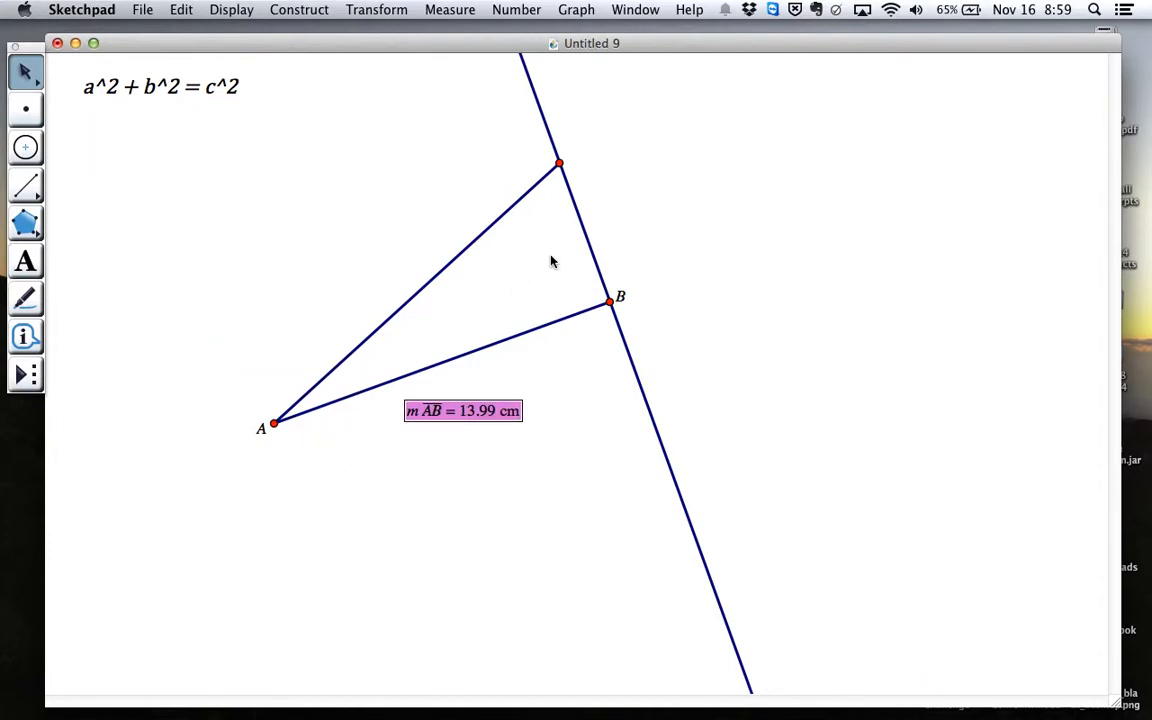
left_click(576, 190)
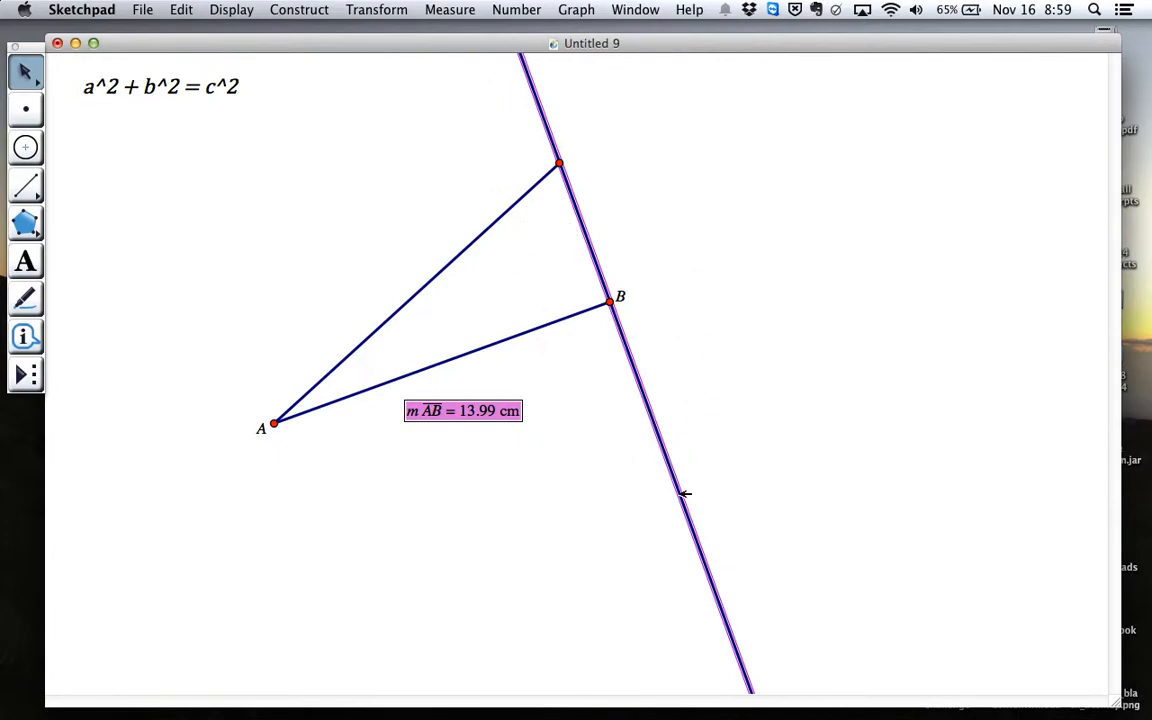
left_click(532, 398)
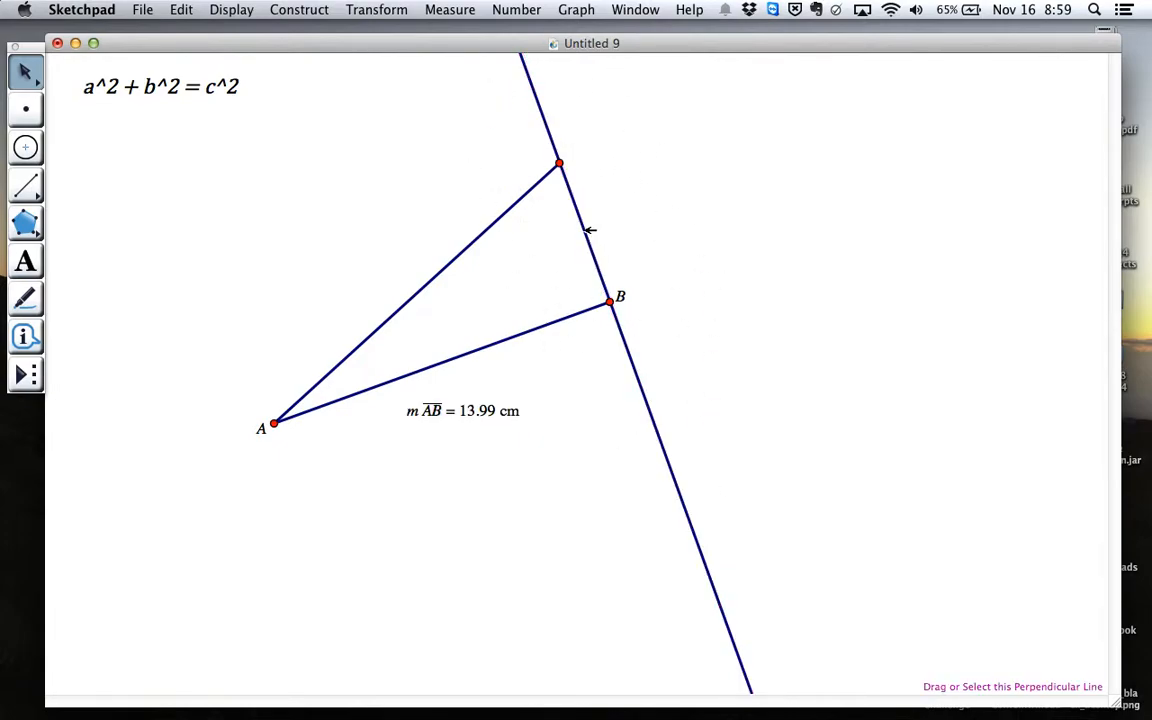
left_click(590, 230)
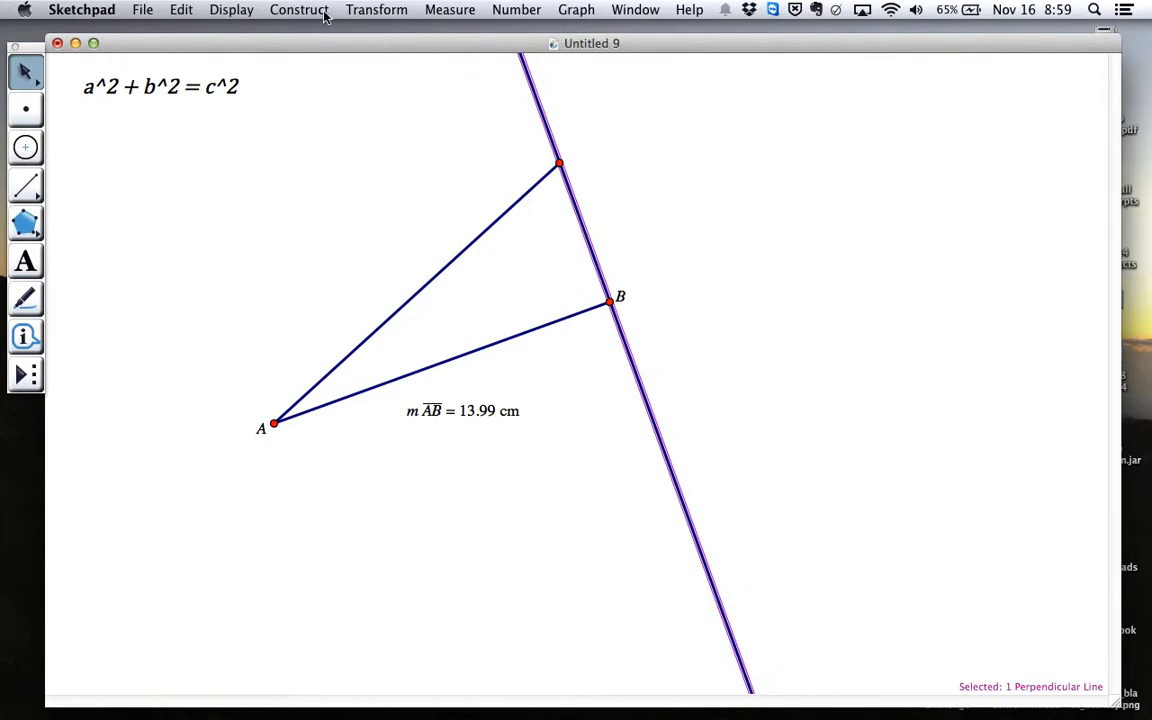
left_click(437, 11)
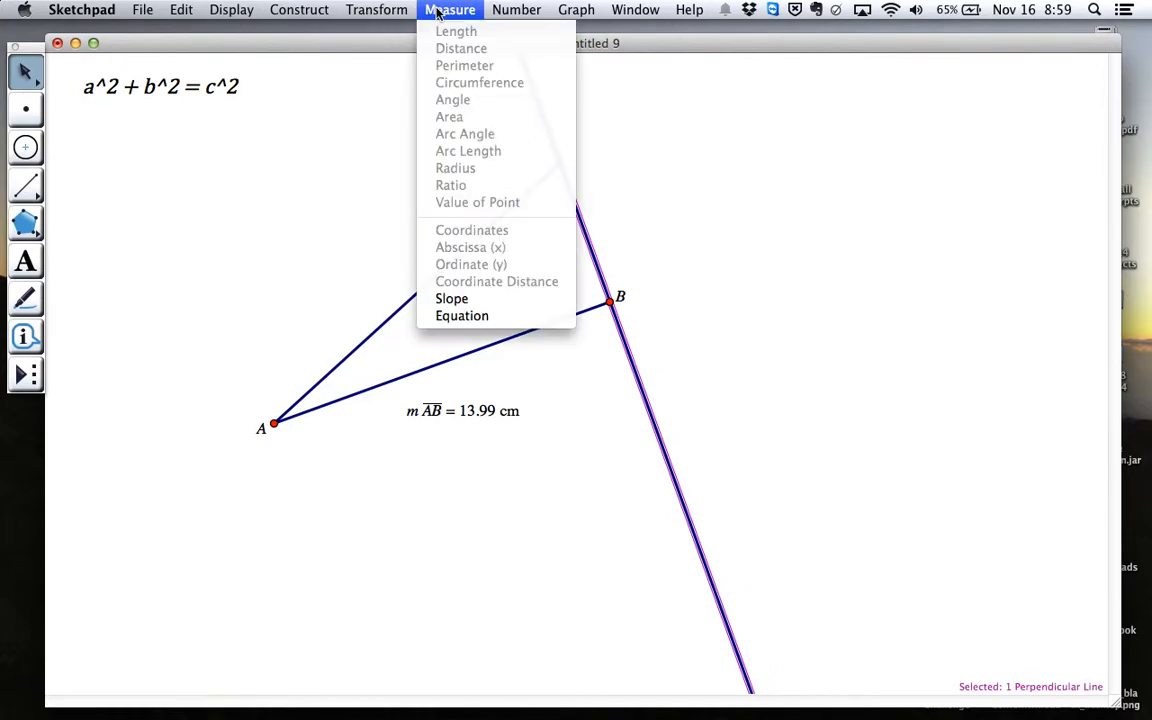
key("Escape")
key("Escape")
Measure the distance between the triangle's top vertex and point B, and place the measurement beside that leg
left_click(560, 163)
left_click(610, 300)
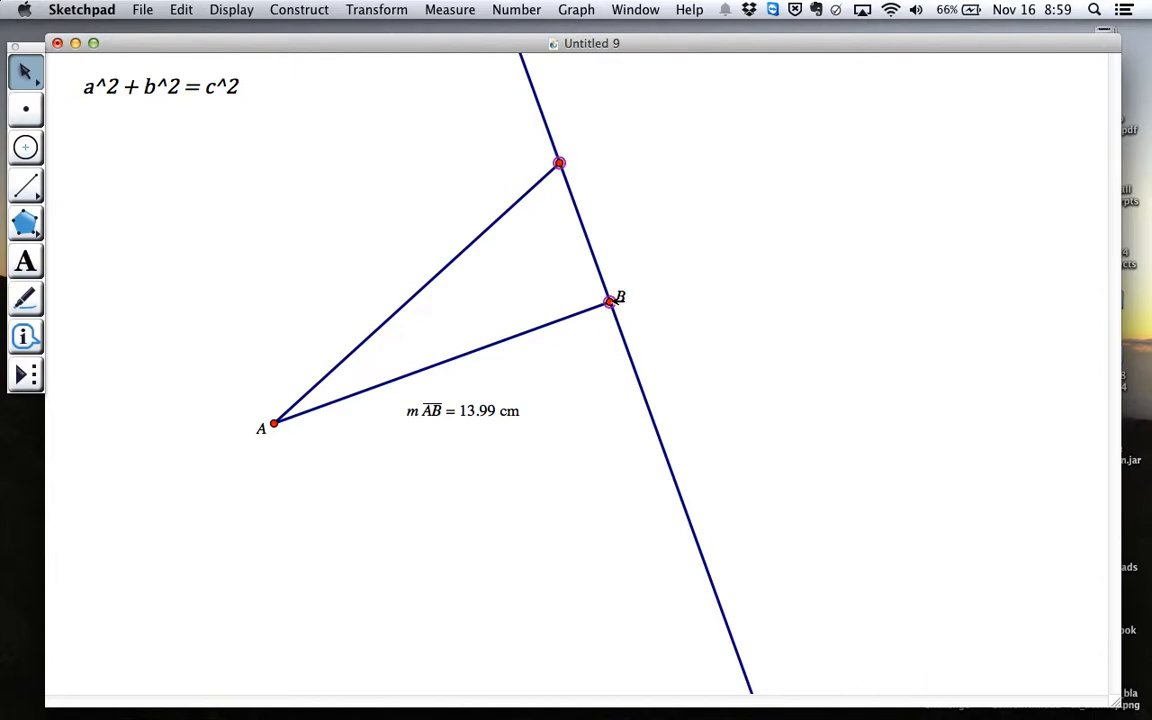
left_click(445, 10)
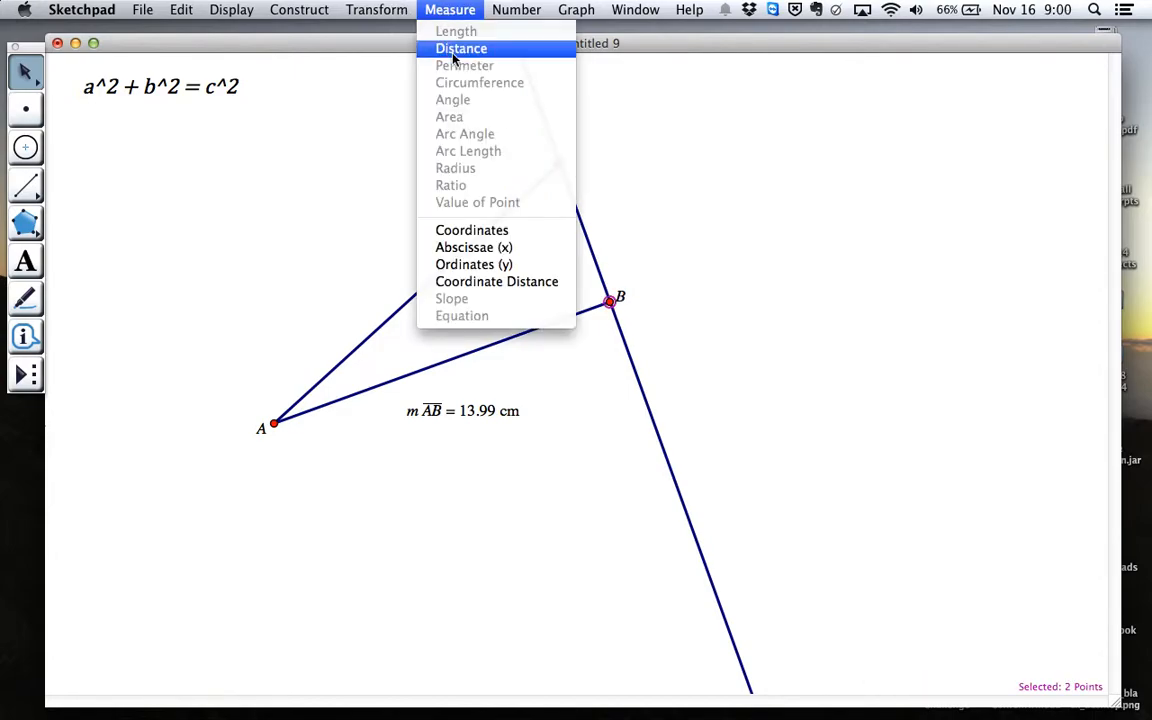
left_click(455, 55)
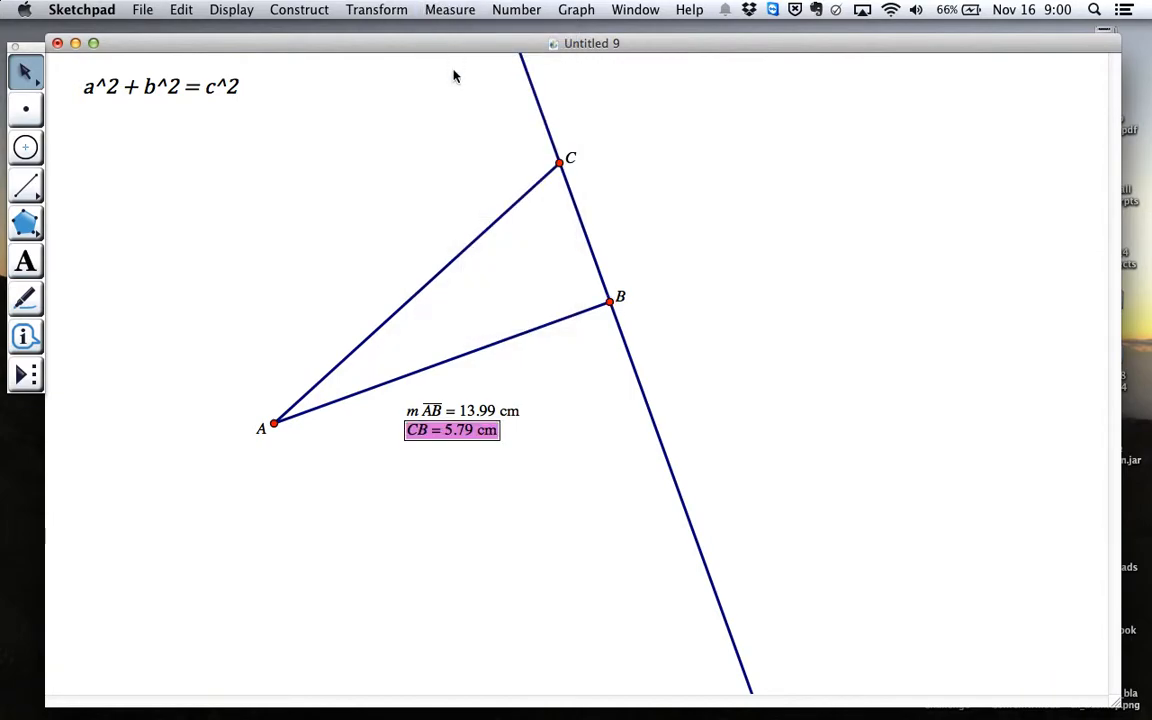
left_click_drag(465, 437, 654, 231)
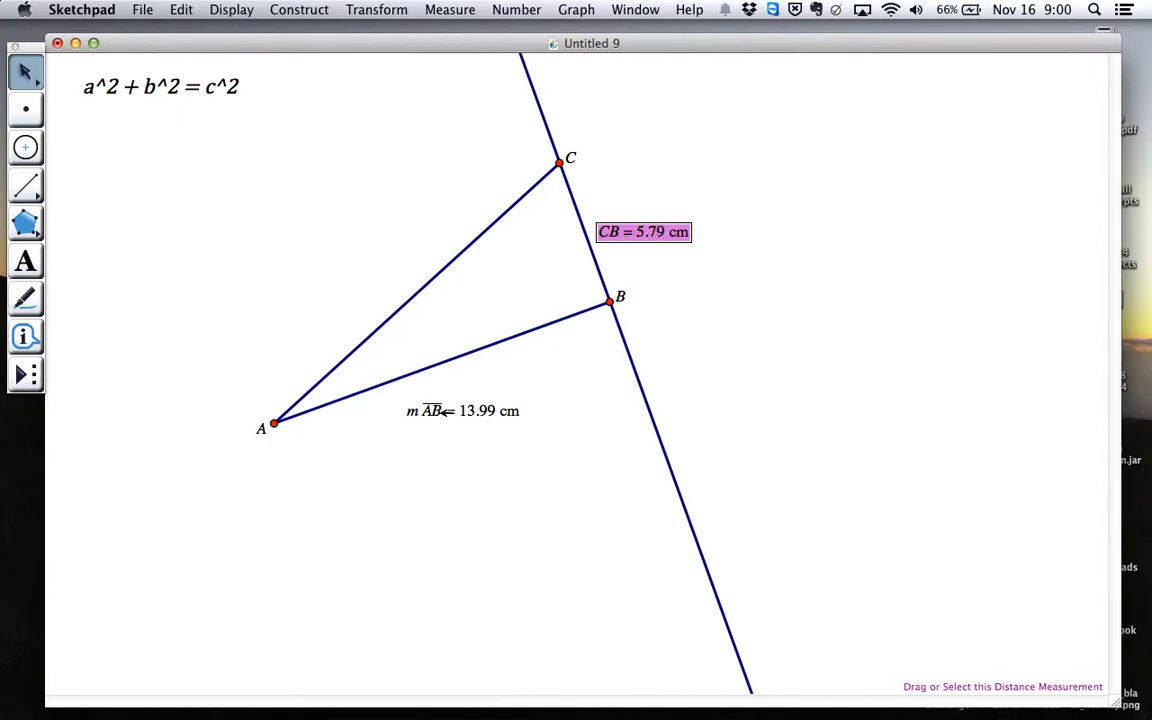
left_click(653, 249)
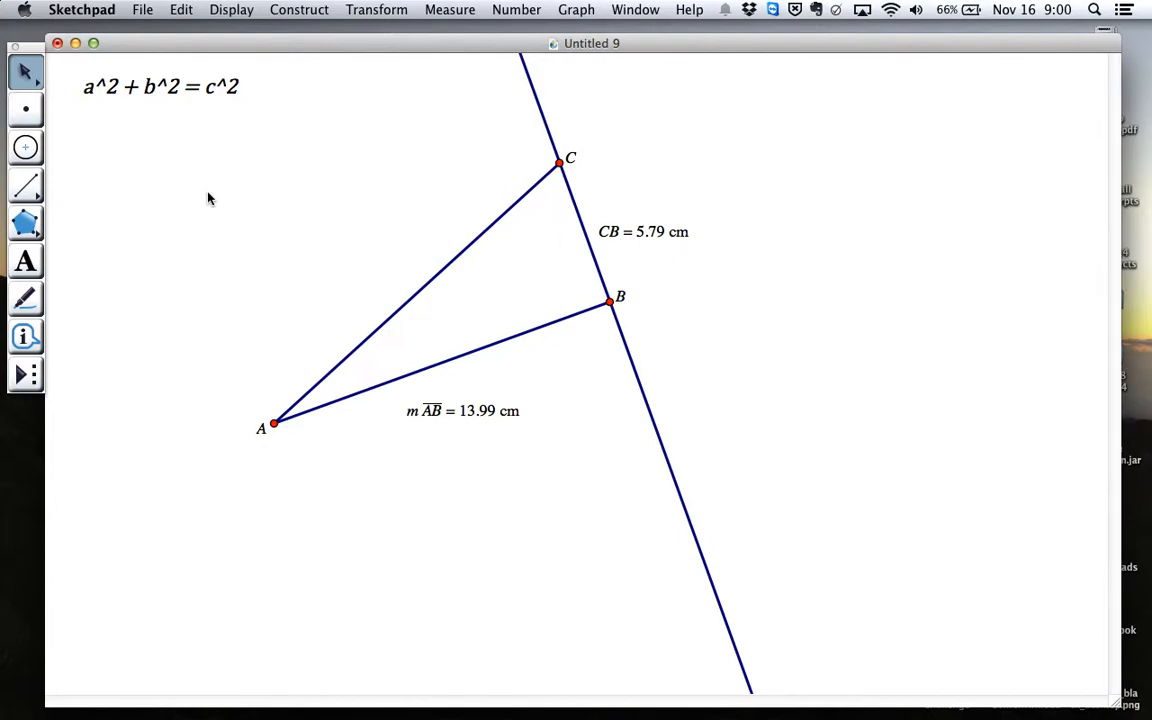
Measure the length of hypotenuse AC and place the measurement beside that side, outside the triangle
left_click(321, 380)
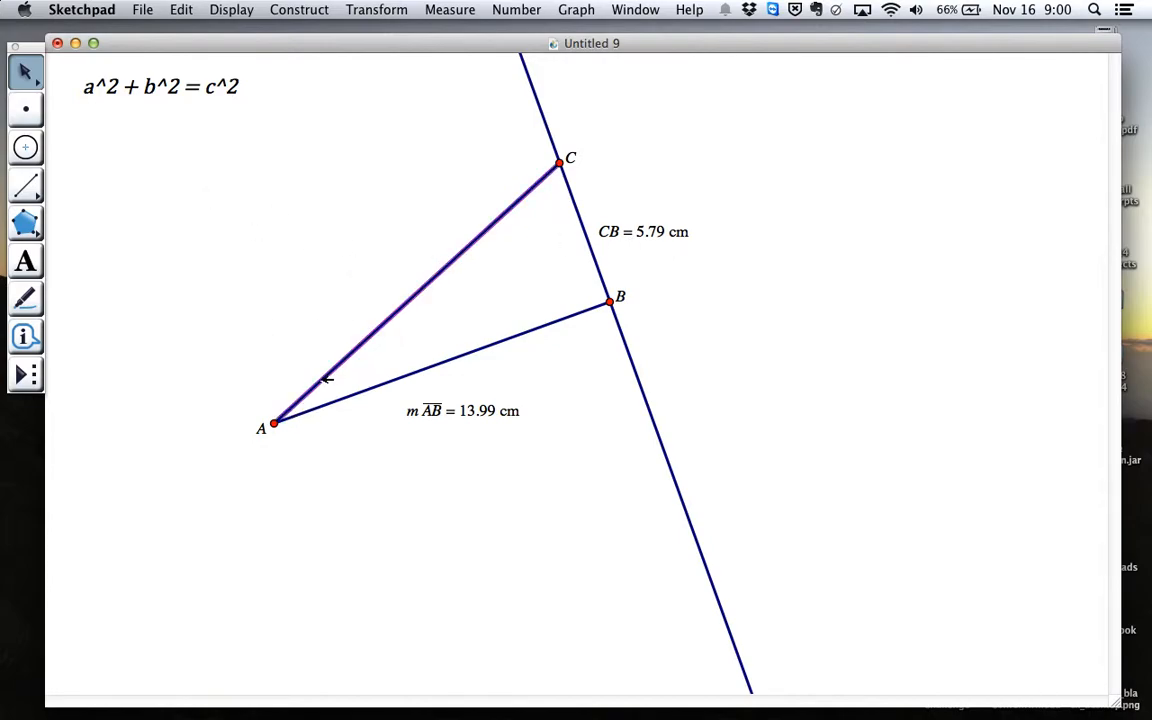
left_click(450, 9)
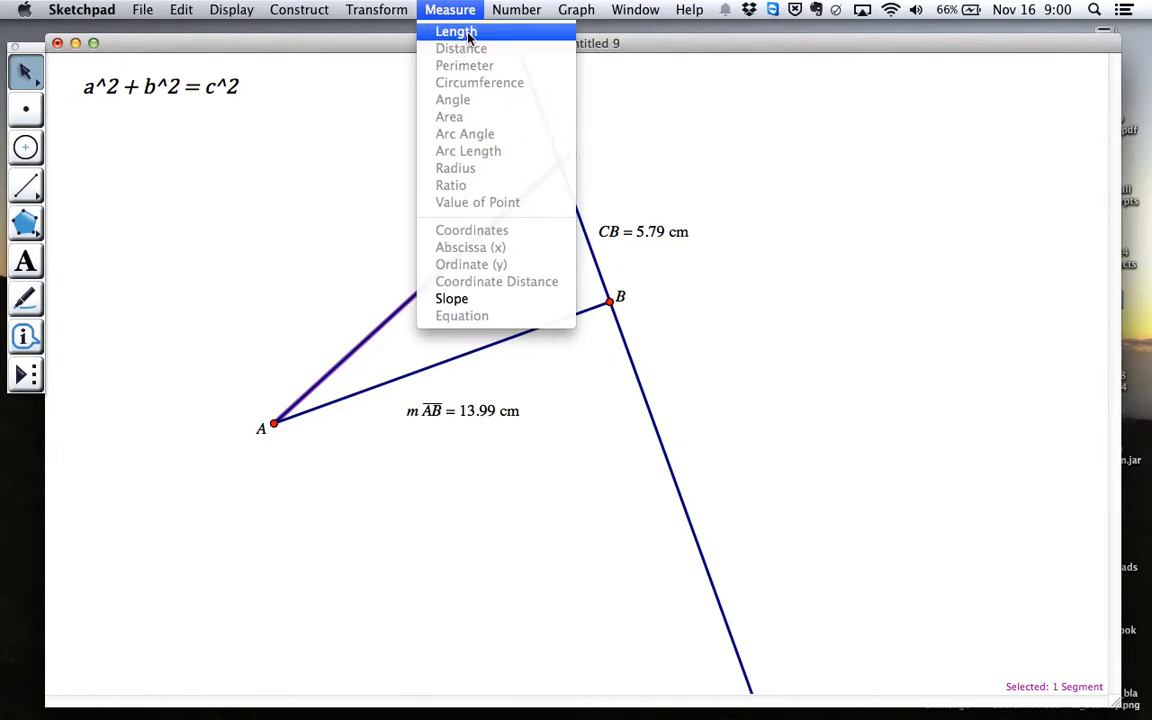
left_click(455, 31)
left_click_drag(672, 252, 393, 251)
left_click(314, 329)
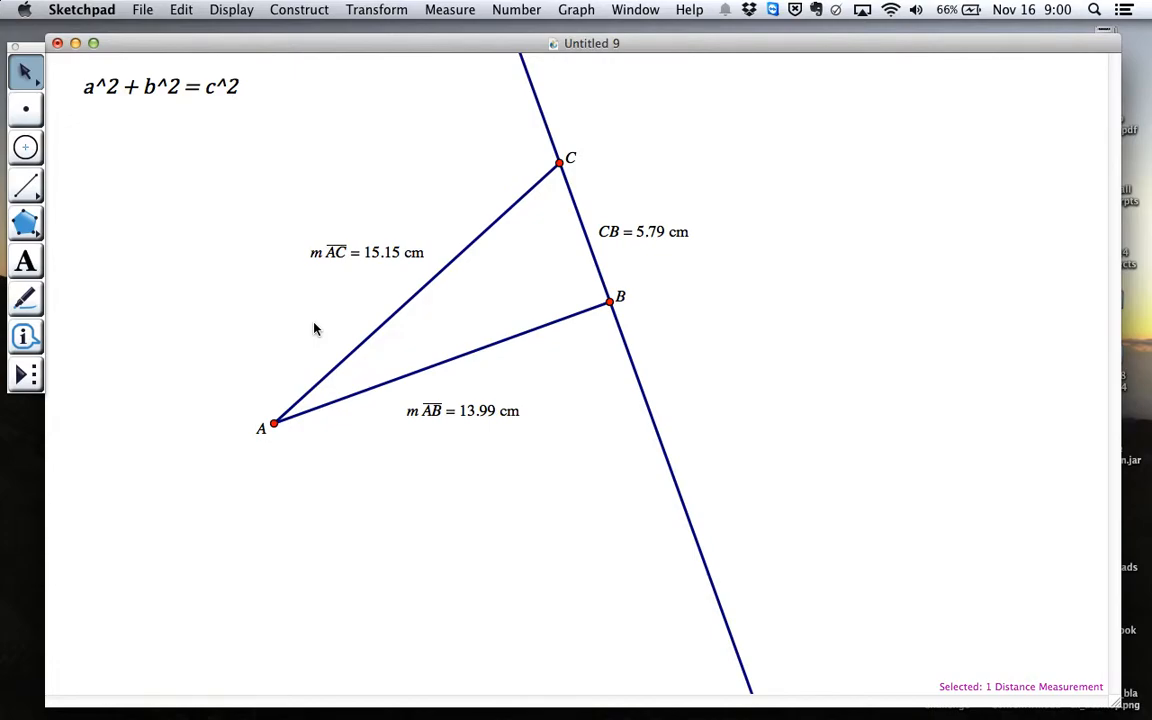
Start a new calculation and enter the squared length of side AB in parentheses as its first term
left_click(513, 11)
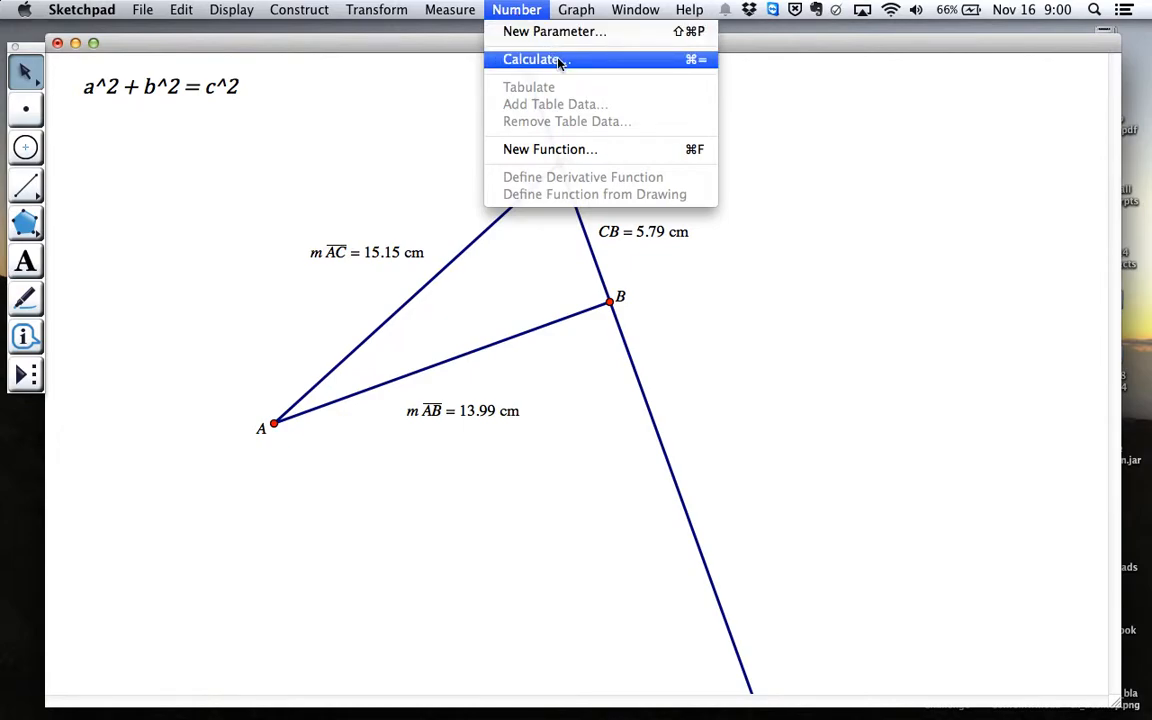
left_click(643, 61)
left_click_drag(689, 135, 913, 67)
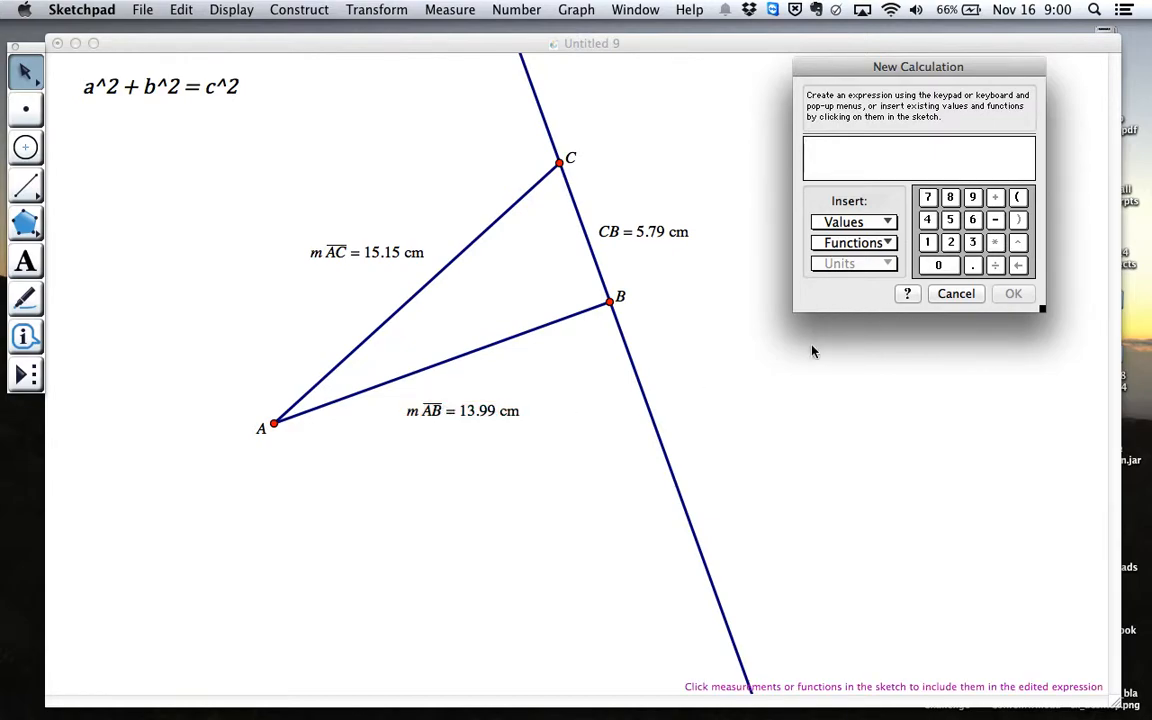
type("(")
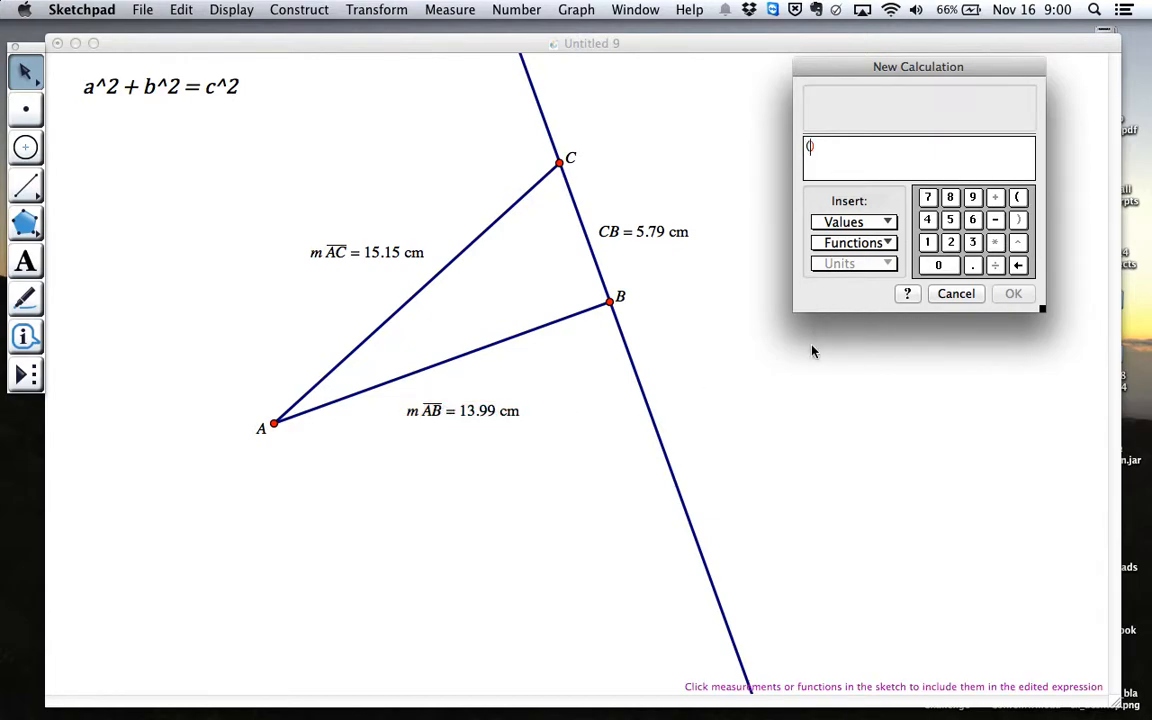
left_click(462, 420)
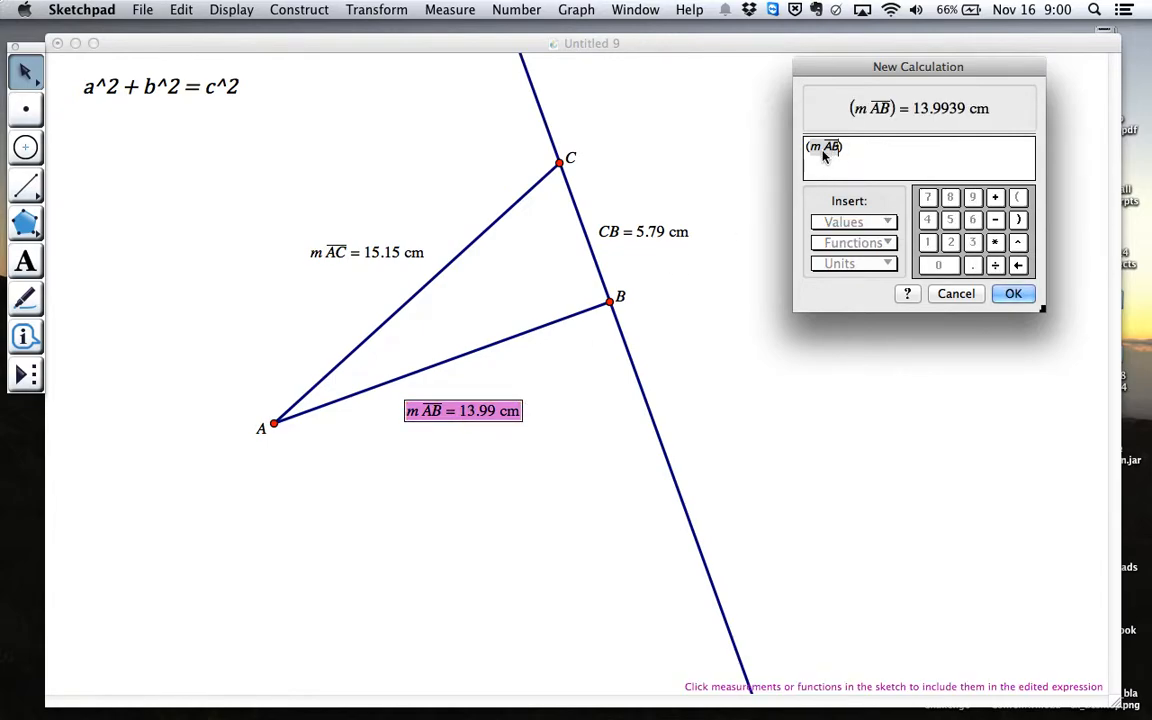
left_click(1018, 243)
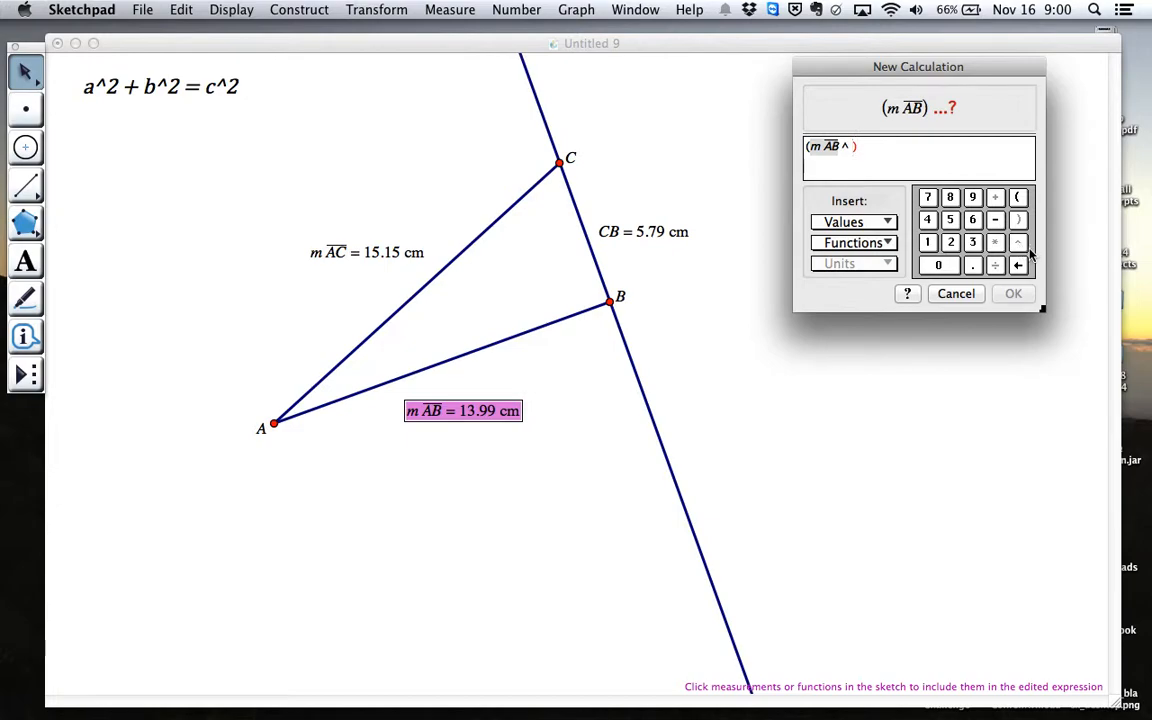
type("2")
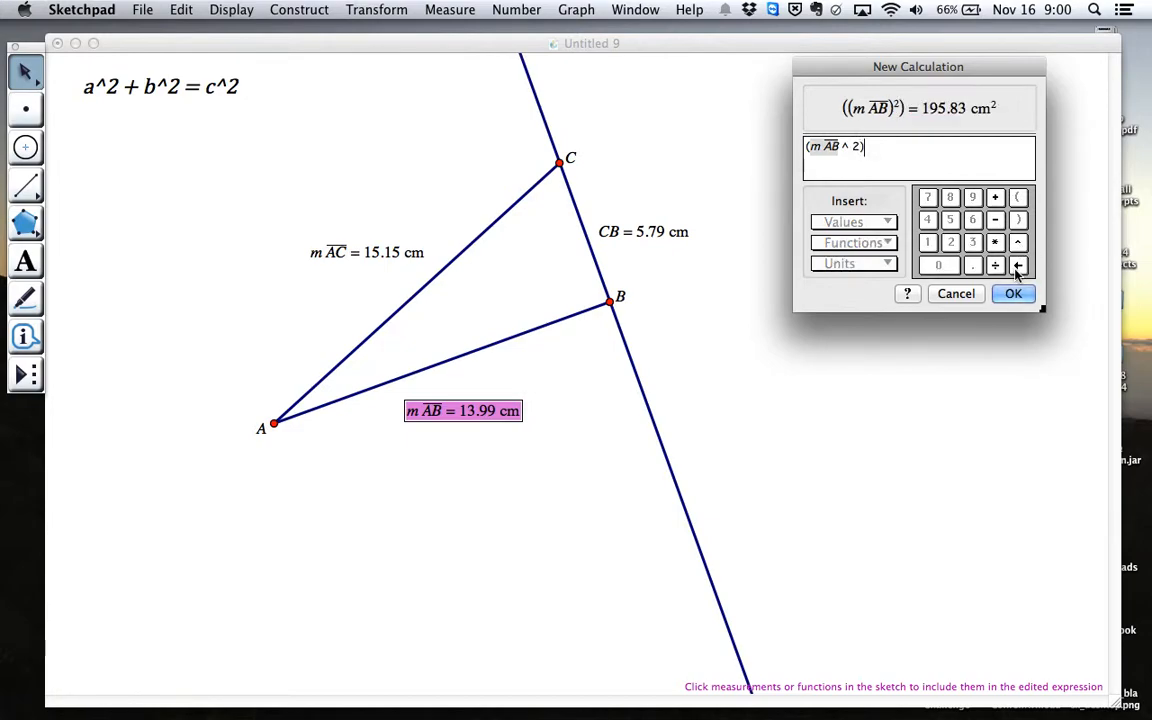
Complete the calculation by adding CB squared in parentheses, and place the result in the empty area above and right of the triangle
type("+ (")
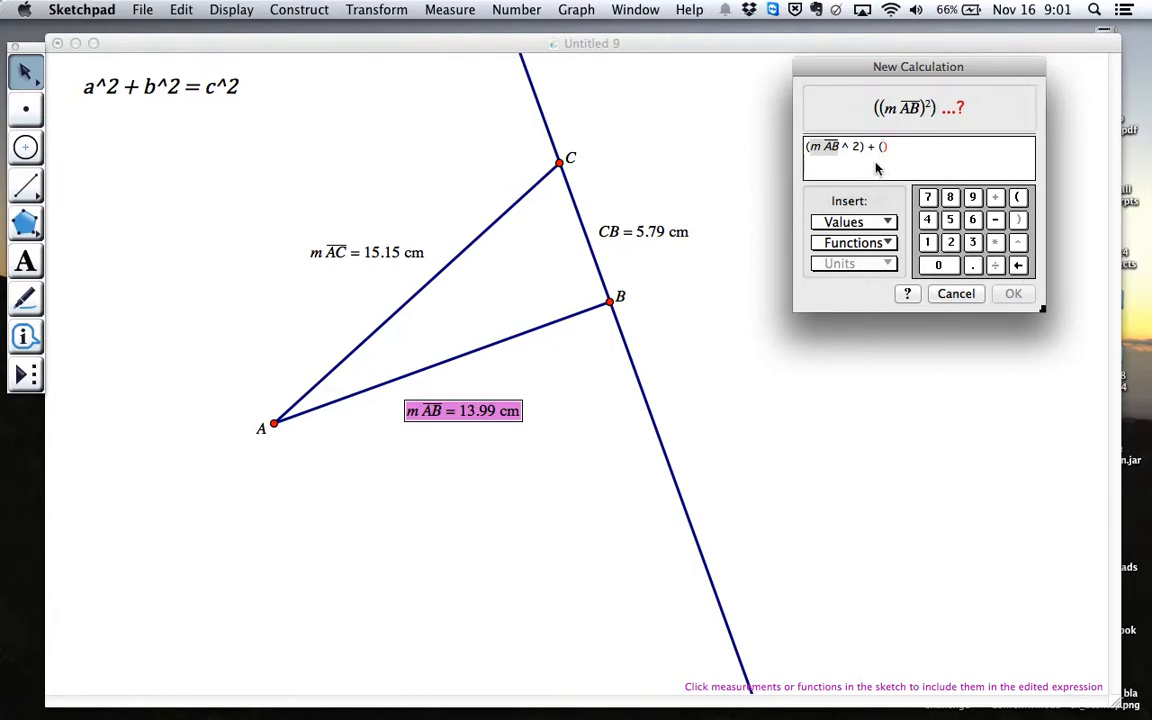
left_click(632, 231)
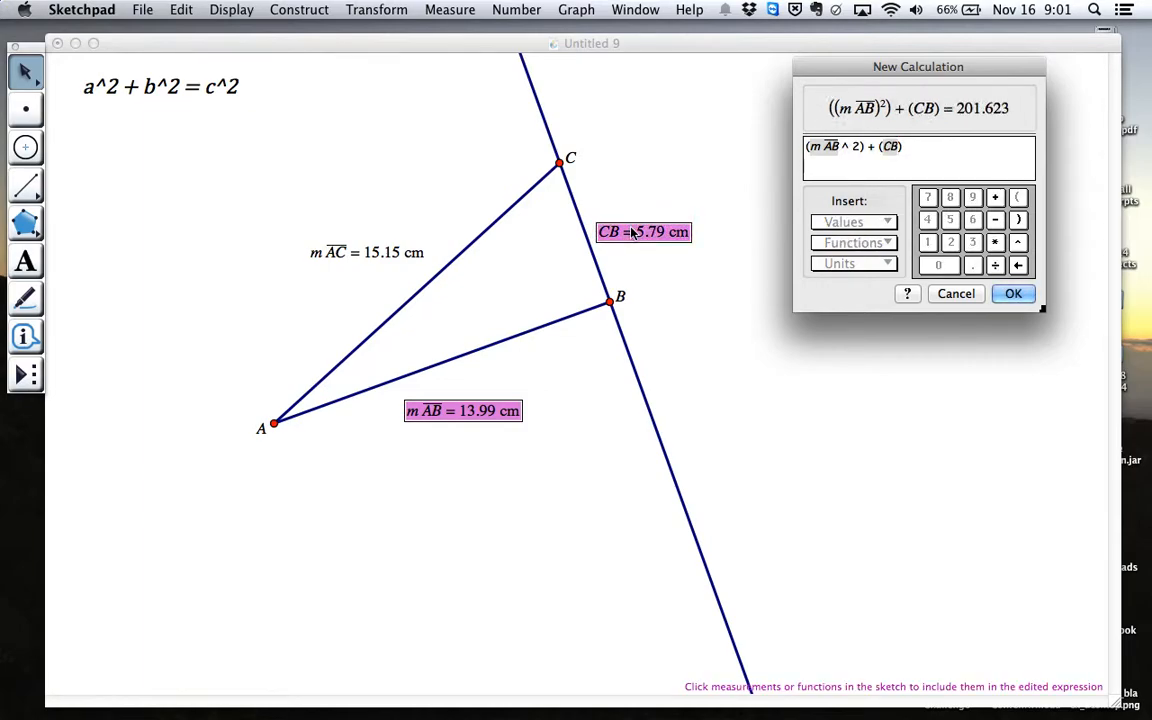
left_click(1018, 243)
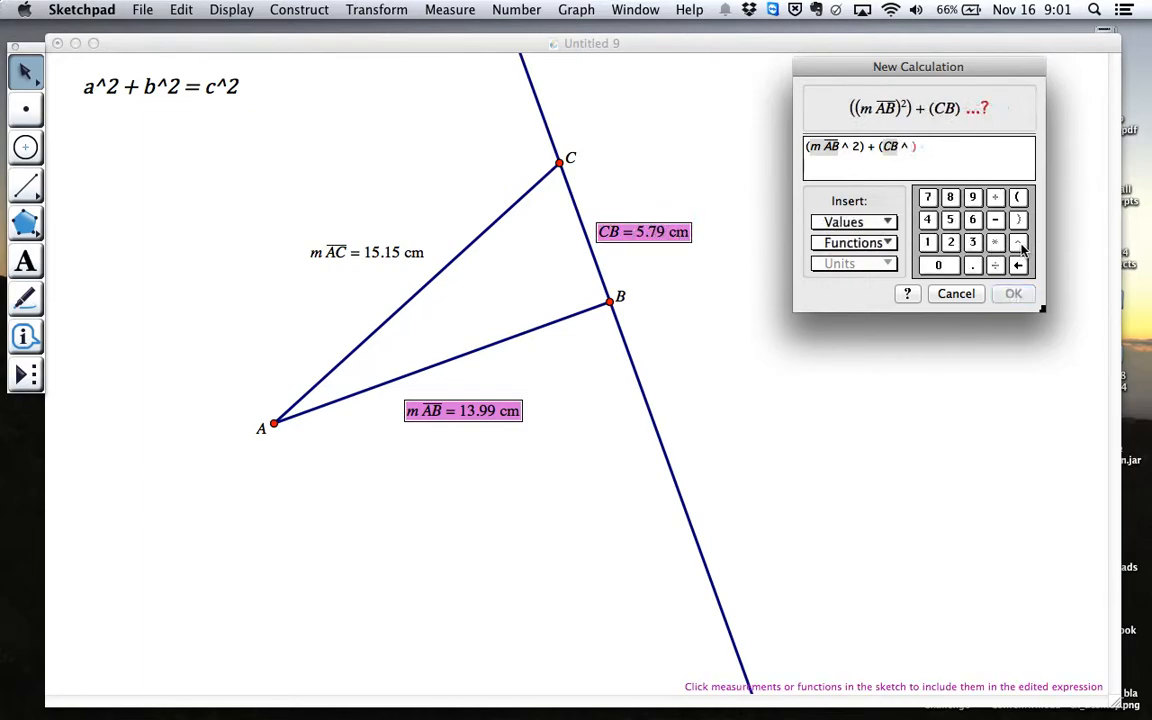
type("2")
left_click(1013, 293)
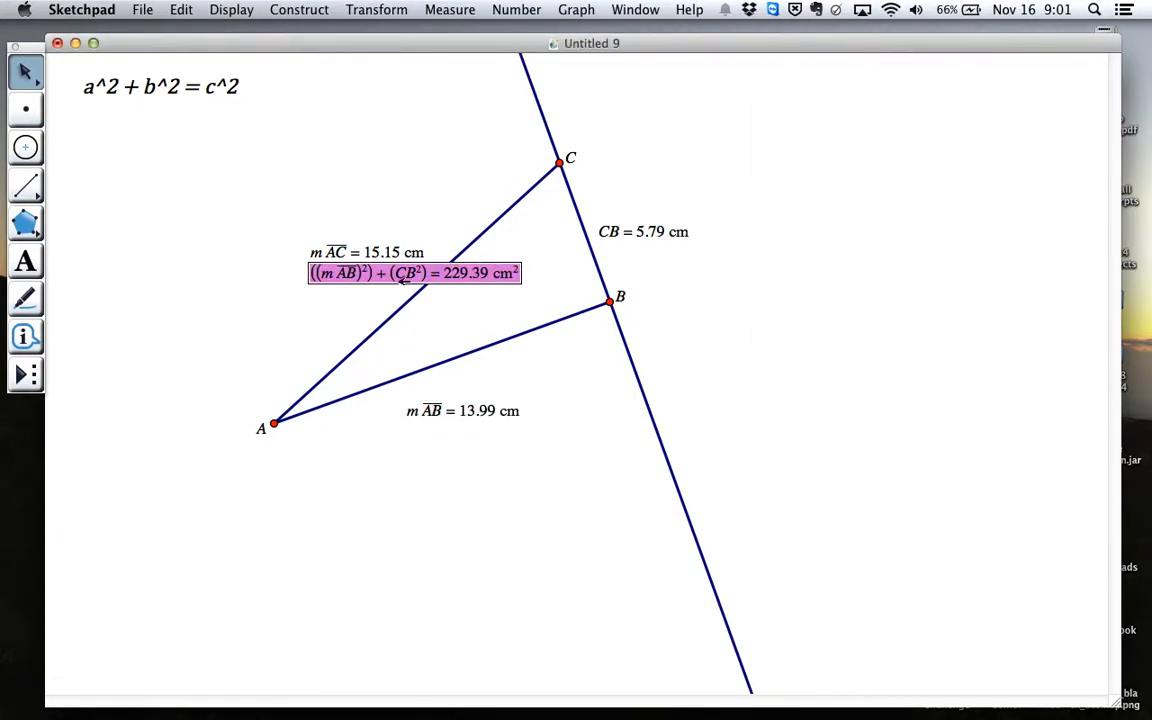
left_click_drag(413, 262, 845, 94)
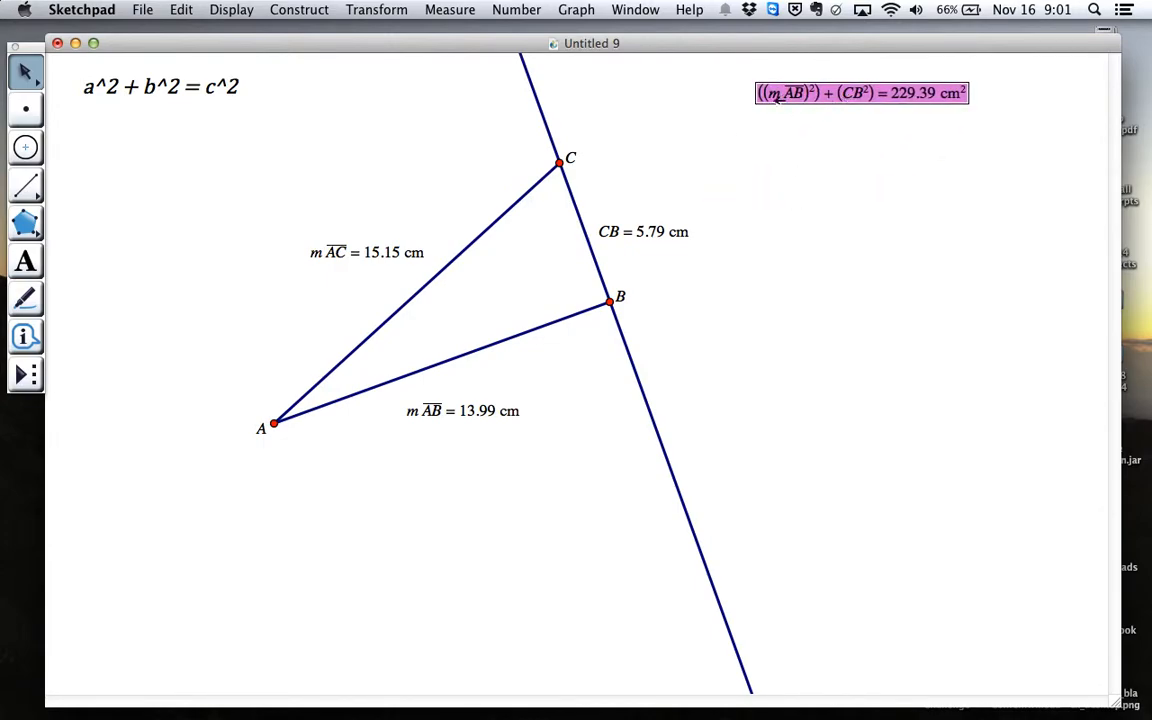
left_click(818, 213)
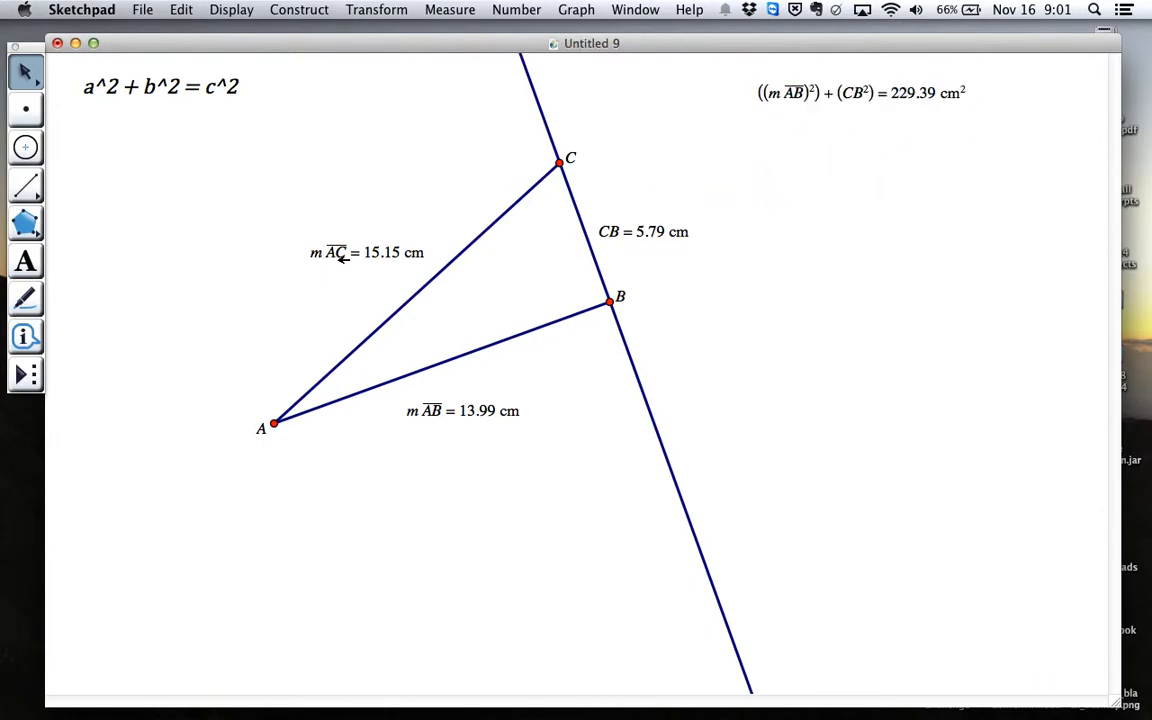
Calculate the square of hypotenuse AC's measured length, keeping the sum-of-squares result in view
left_click(376, 254)
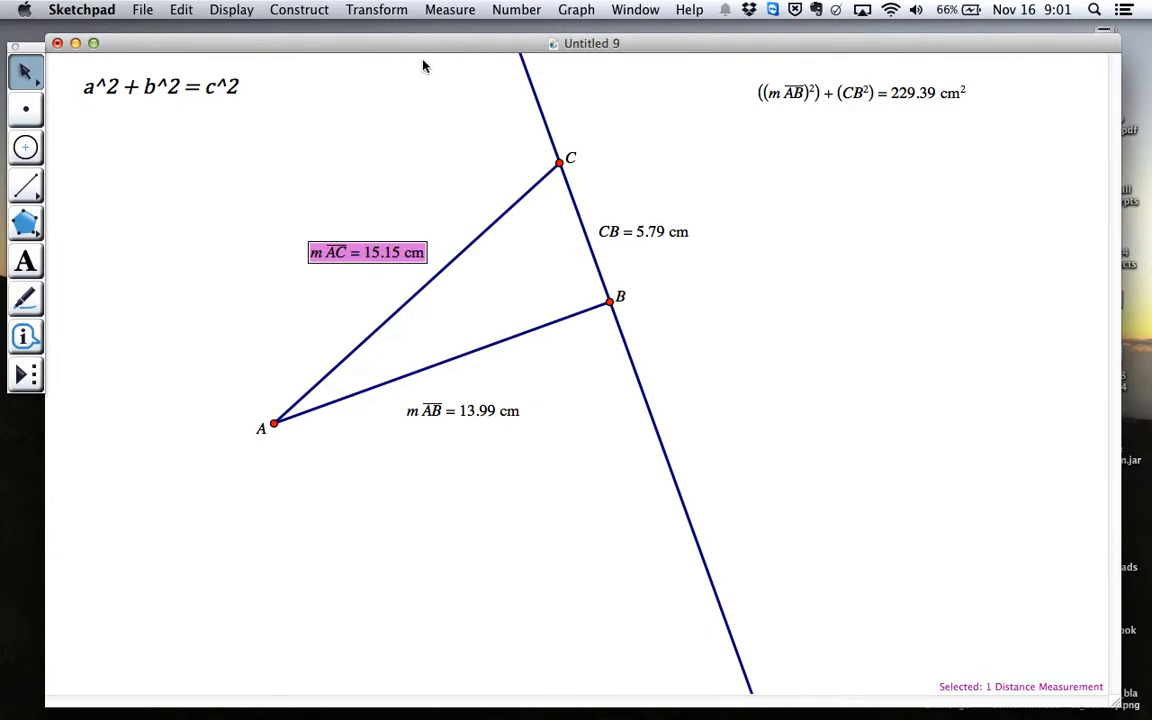
left_click(534, 12)
left_click(548, 57)
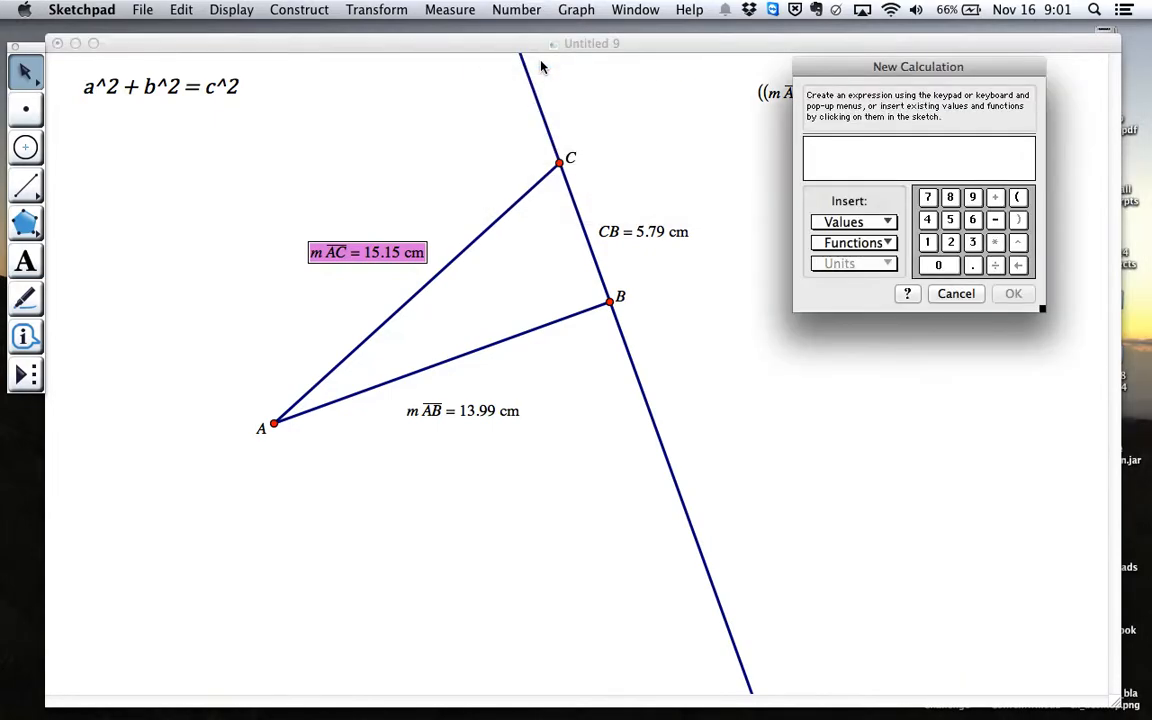
left_click_drag(852, 64, 830, 159)
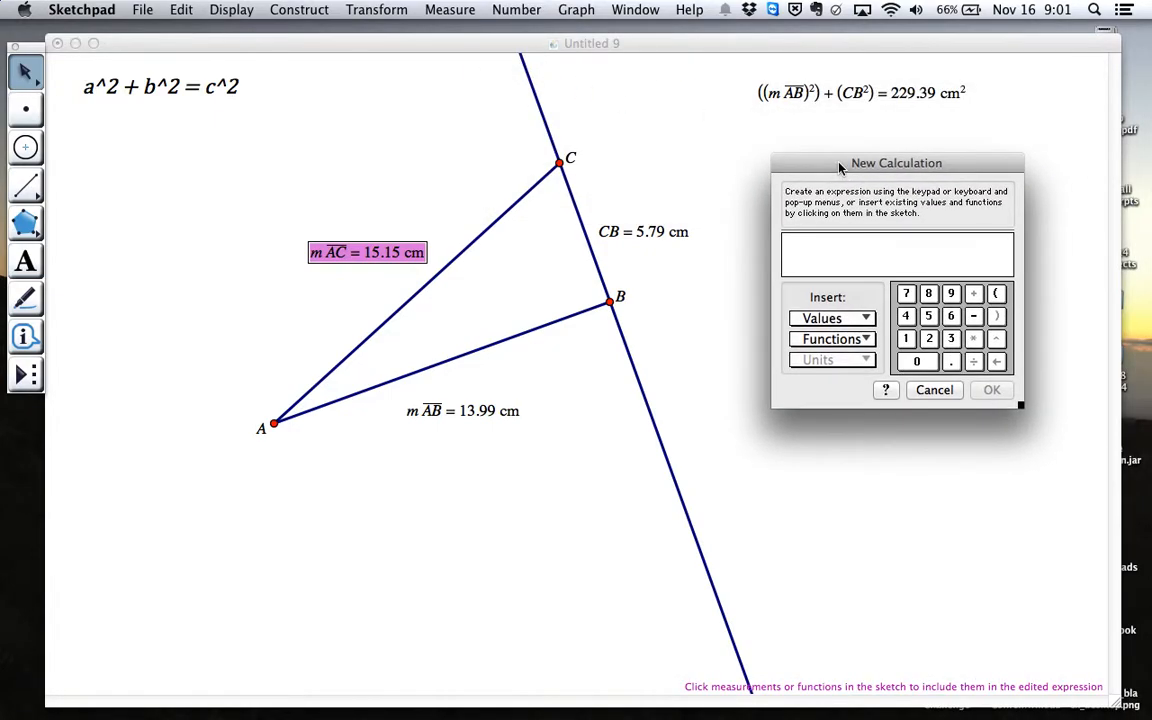
left_click(345, 253)
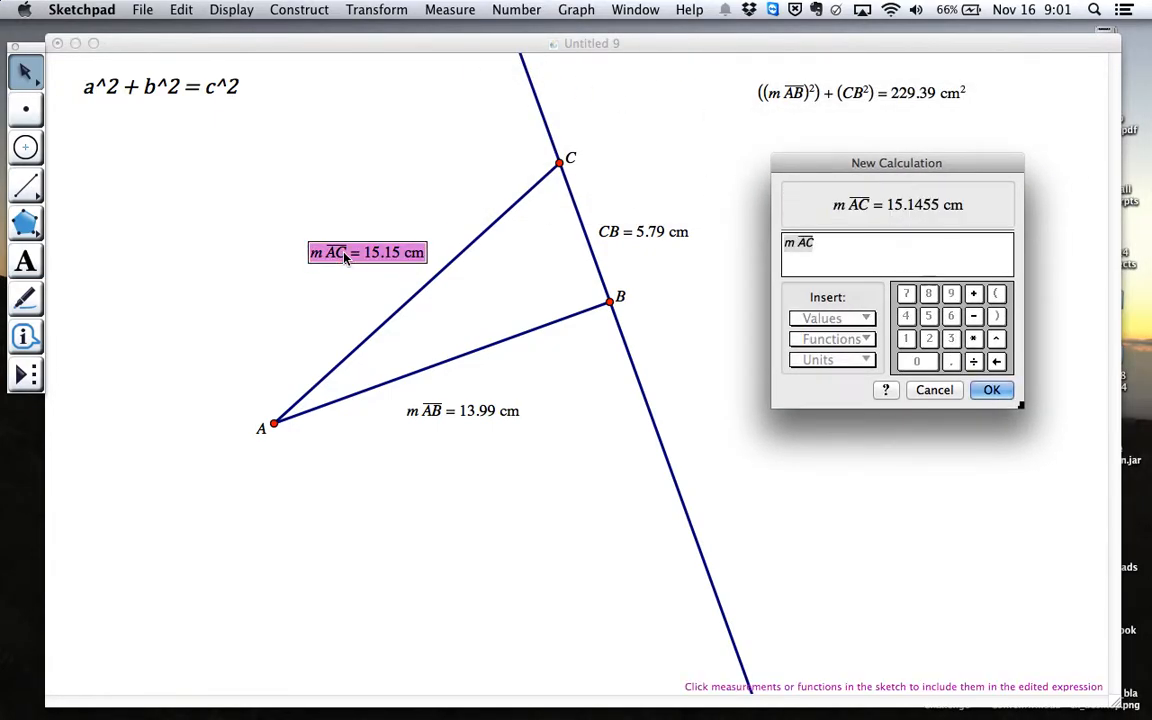
type("^2")
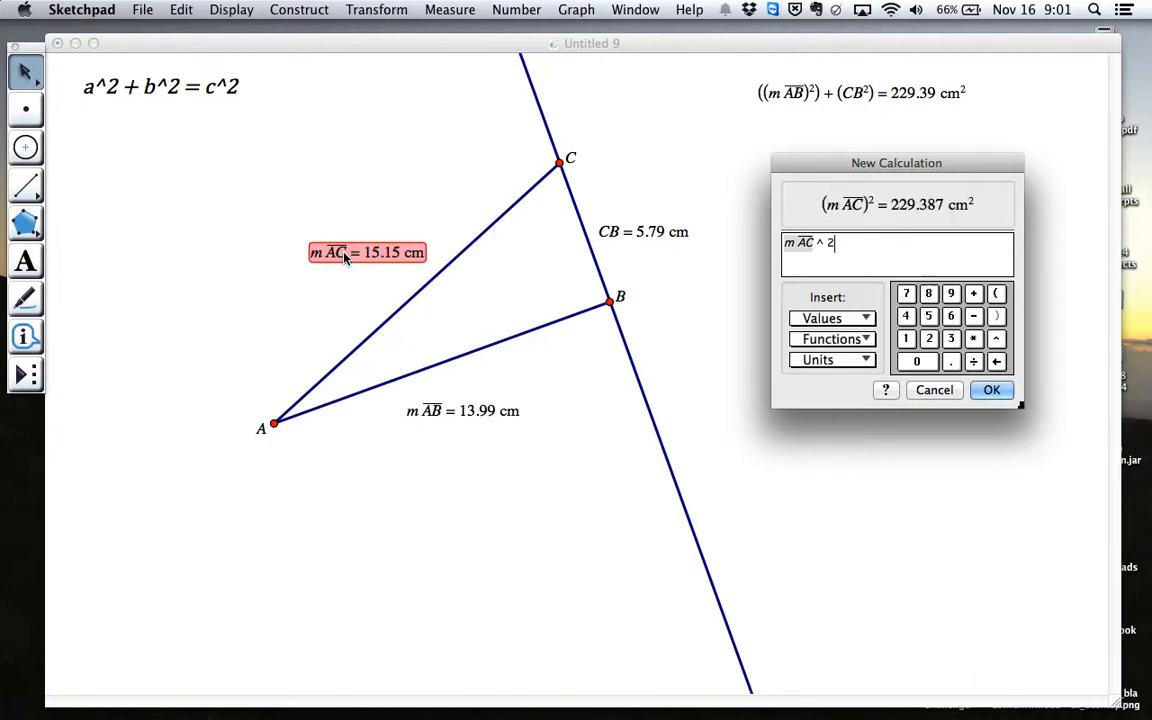
left_click(1001, 394)
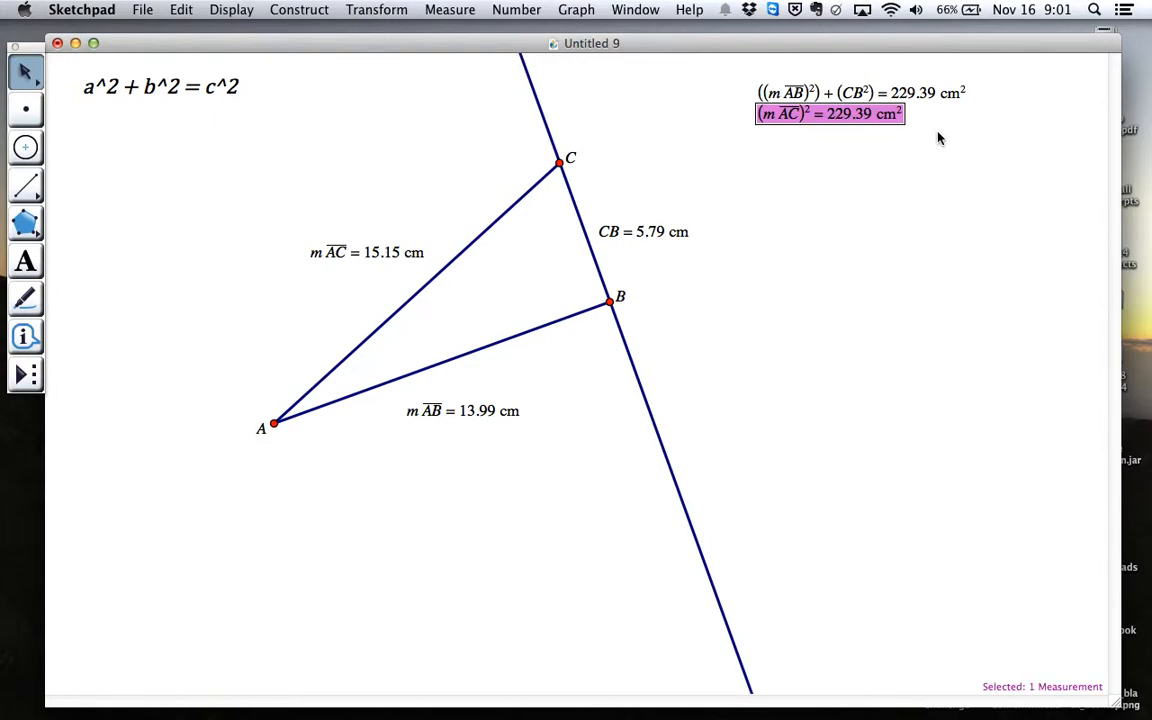
left_click(922, 199)
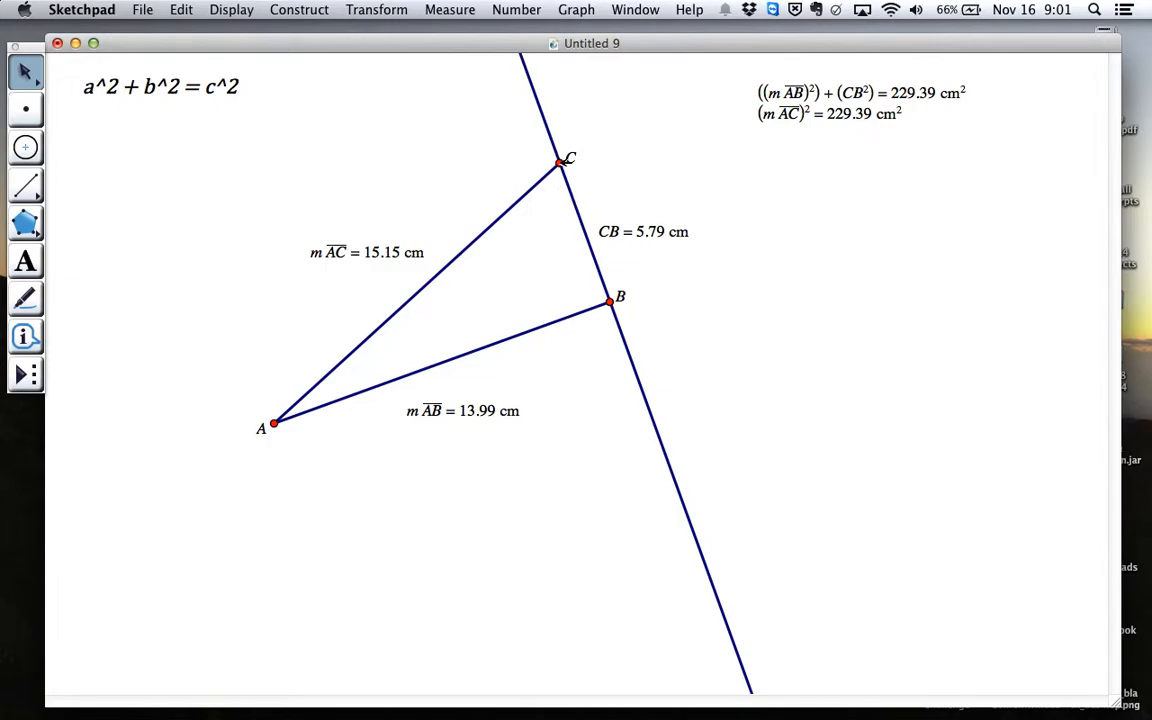
Move point C along the perpendicular line toward B until CB is about 4.75 cm
left_click_drag(561, 162, 563, 166)
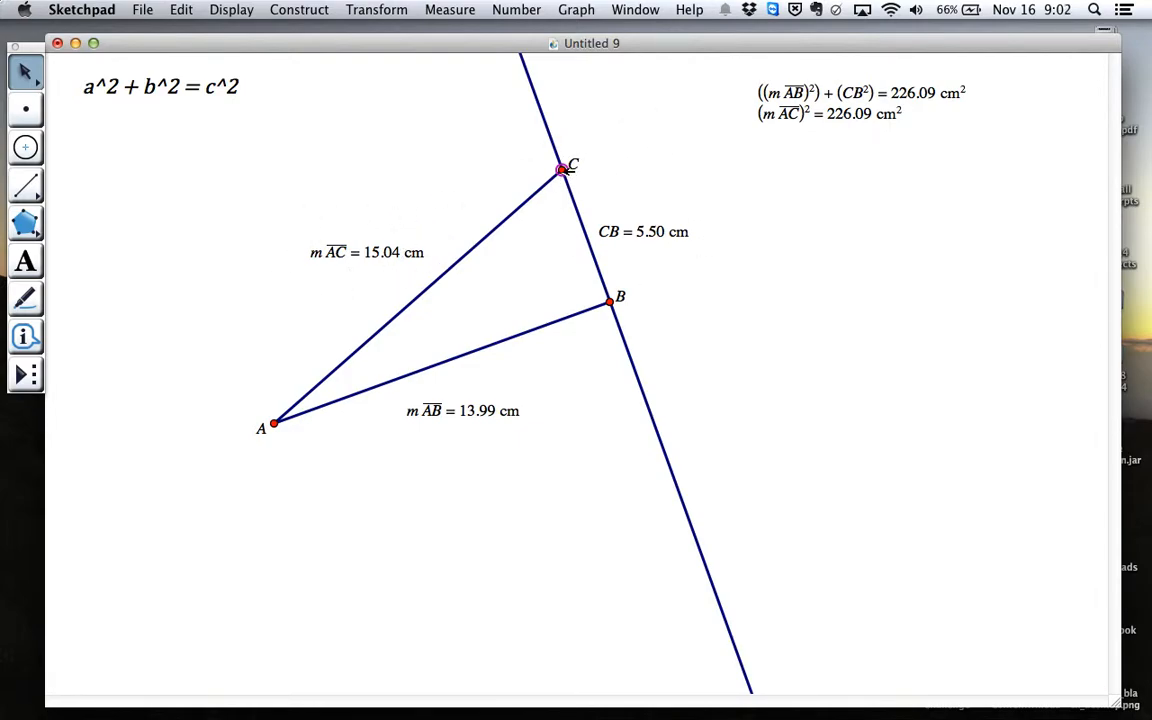
left_click_drag(564, 168, 573, 187)
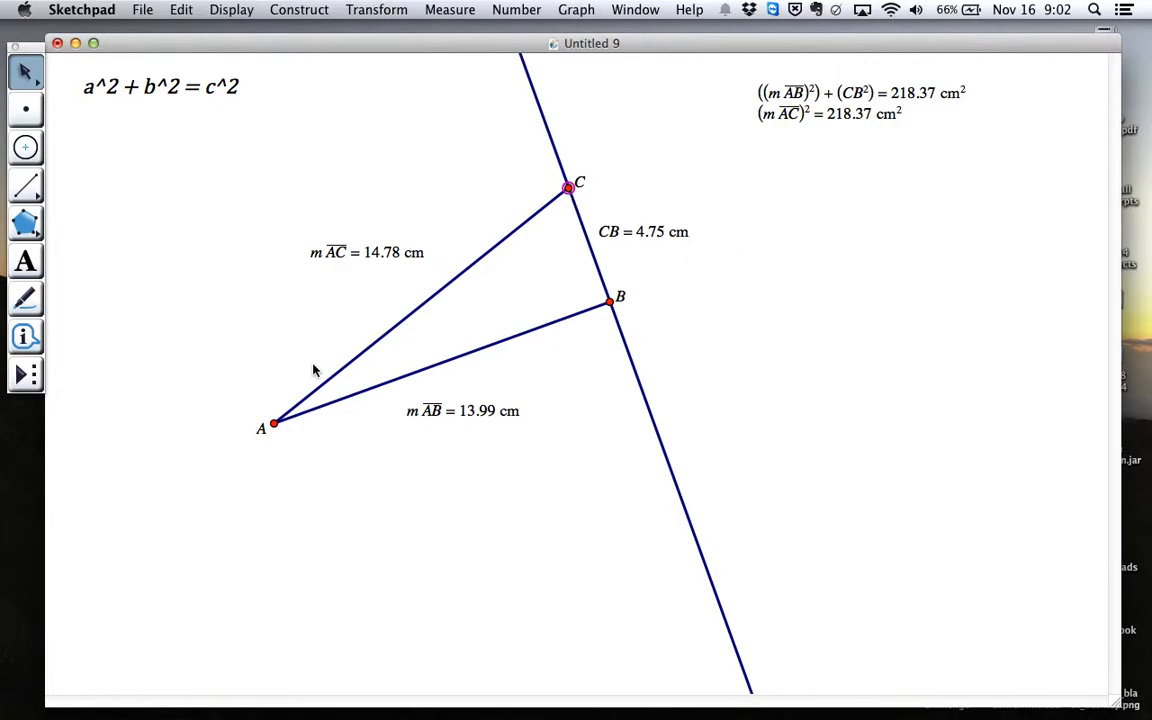
Show the coordinates of points C and B beside them, and move C along the line to about (−0.13, 6.79)
right_click(569, 188)
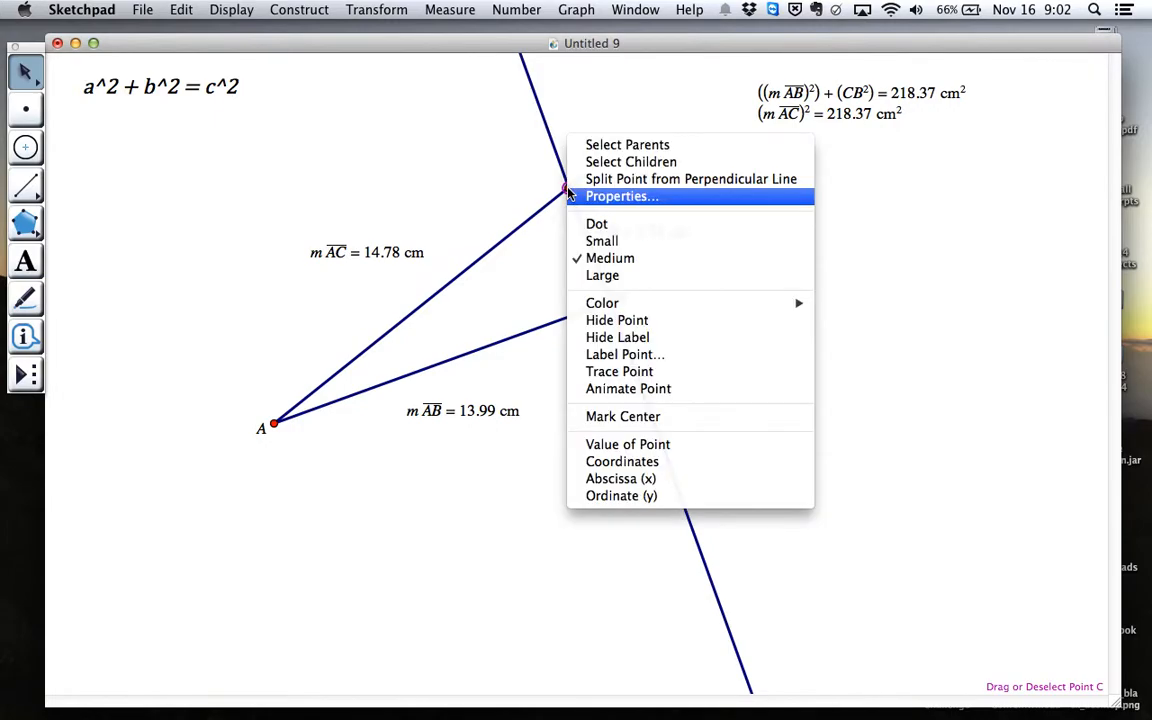
left_click(646, 462)
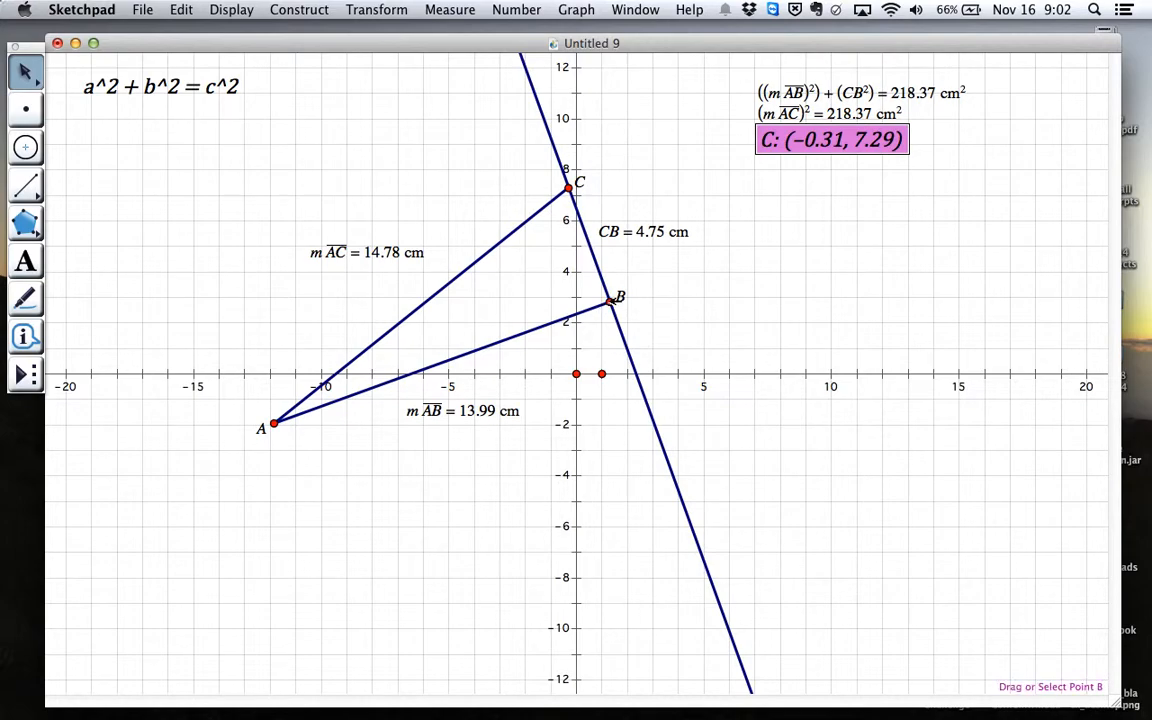
right_click(609, 301)
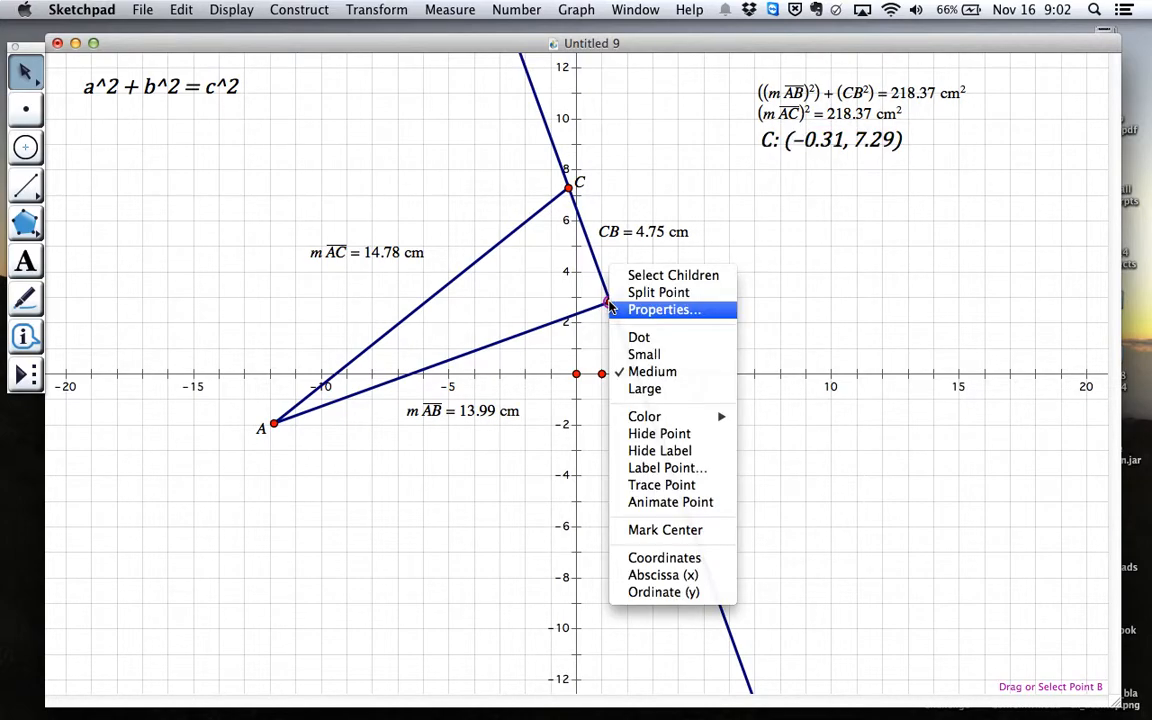
left_click(640, 556)
left_click_drag(837, 171, 749, 303)
left_click_drag(808, 140, 658, 186)
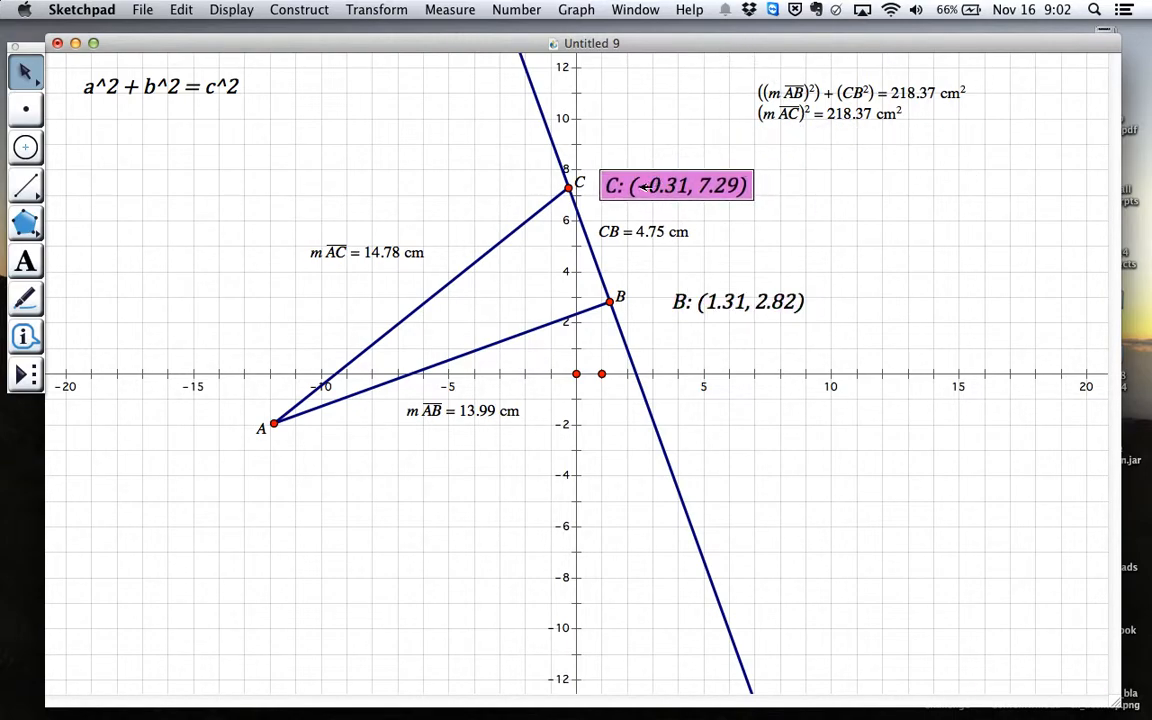
mouse_move(568, 187)
left_mouse_down()
mouse_move(540, 111)
mouse_move(577, 198)
left_mouse_up()
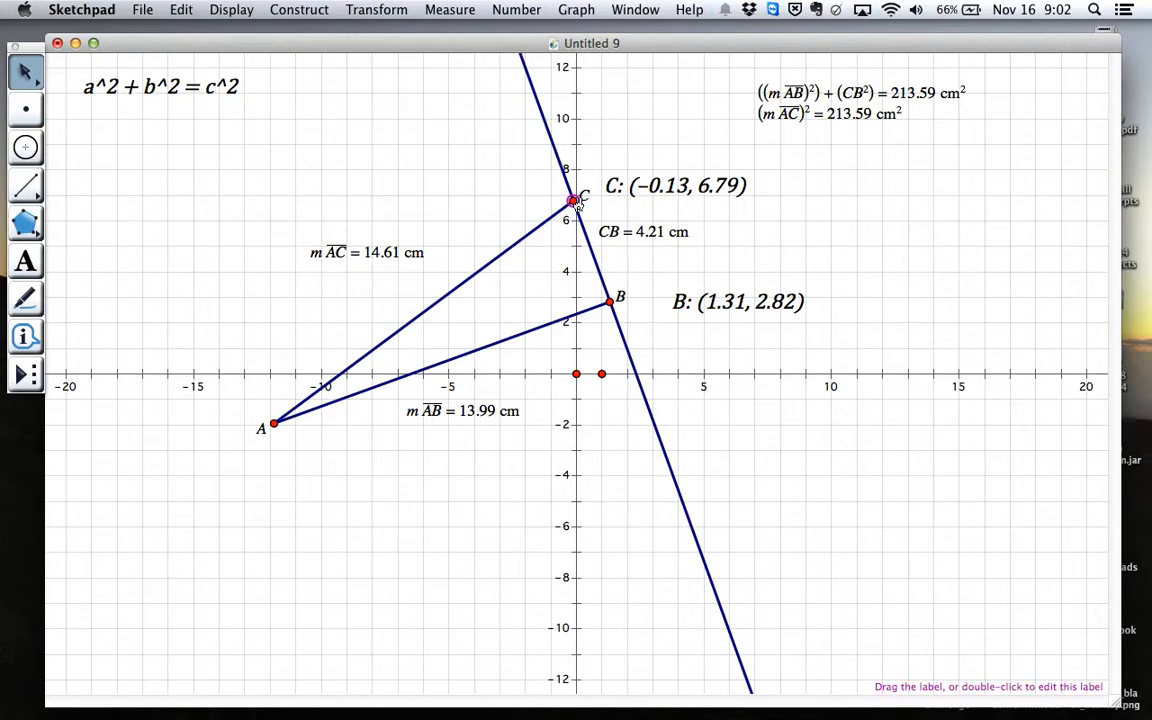
Create a new sketch, enlarge its window to nearly fill the screen, and draw a nearly horizontal segment across its middle
key("super+n")
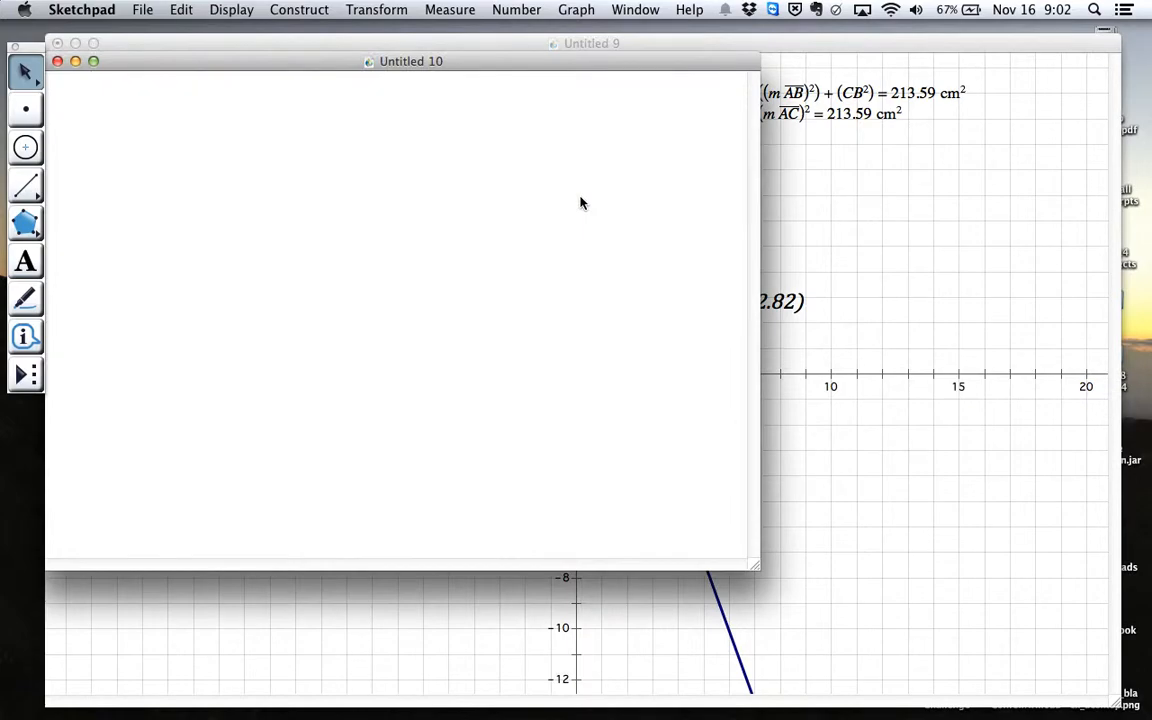
left_click_drag(755, 570, 1108, 704)
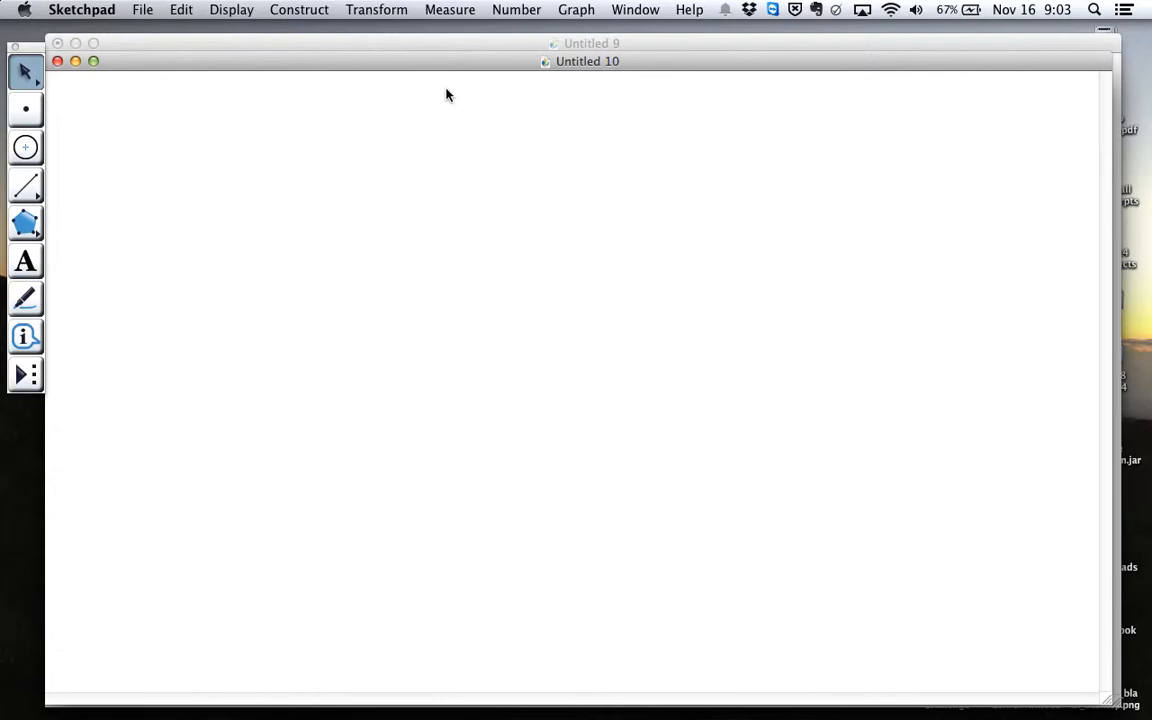
left_click(28, 185)
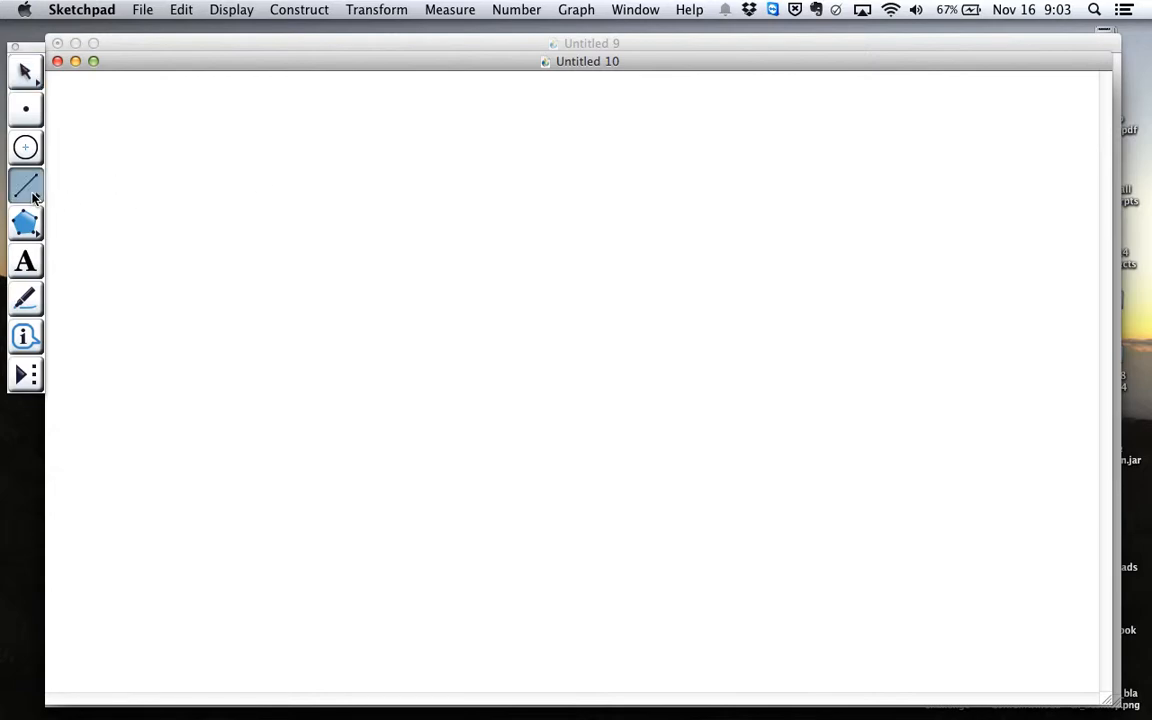
mouse_move(326, 394)
left_mouse_down()
mouse_move(884, 406)
mouse_move(866, 396)
left_mouse_up()
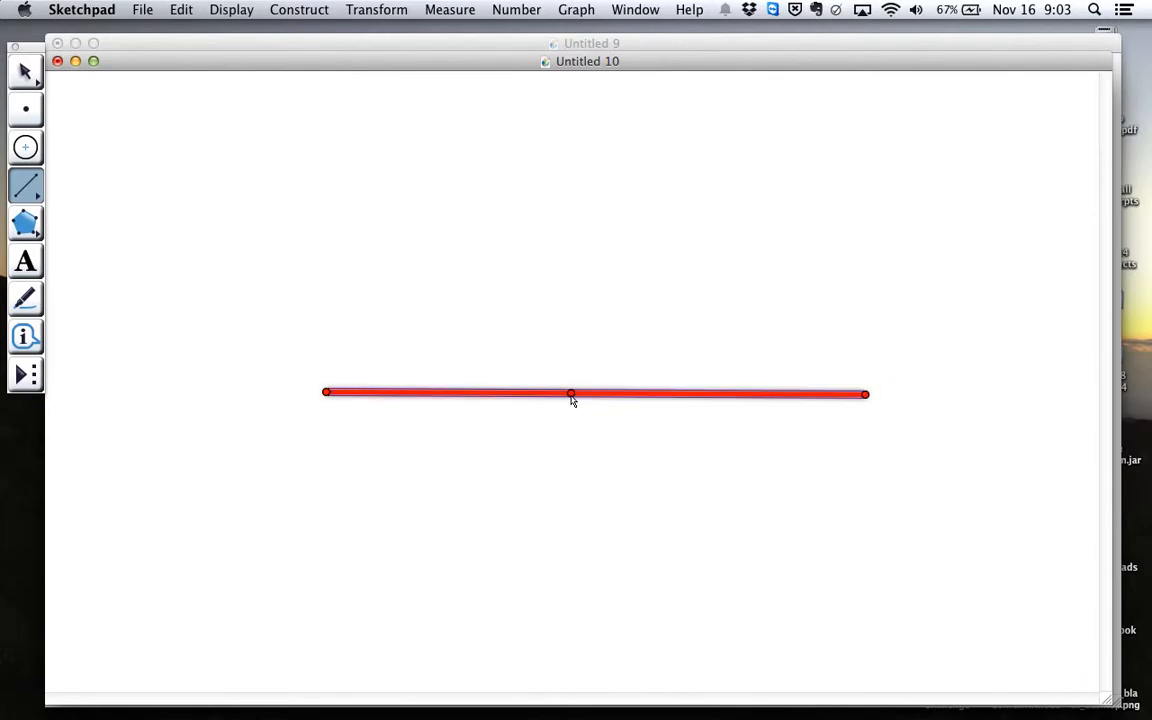
key("Escape")
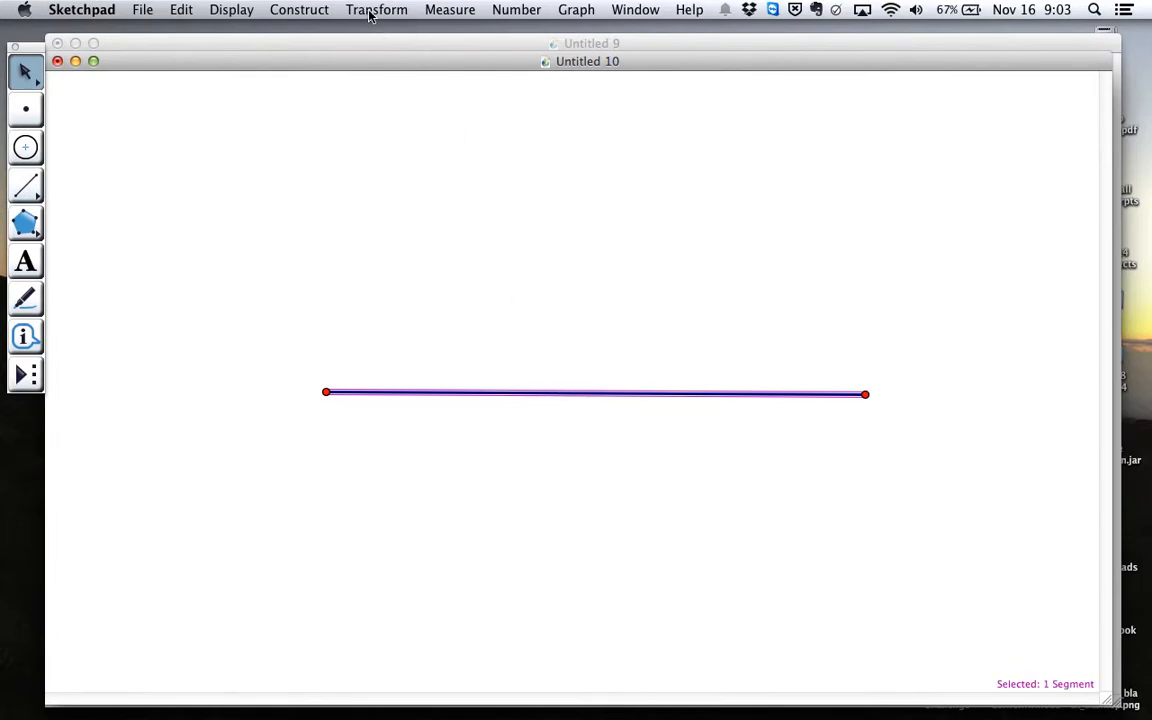
Measure the segment's length, placing the measurement below it, and move endpoint B toward A until AB is about 7.06 cm
left_click(452, 10)
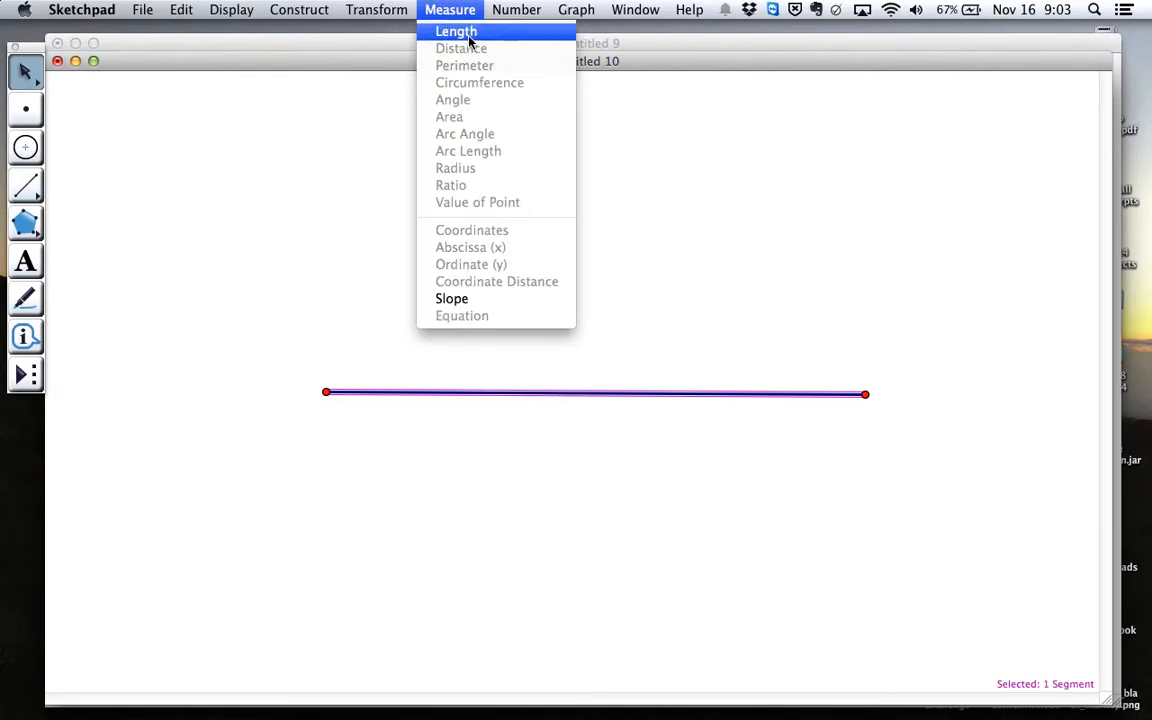
left_click(469, 38)
left_click_drag(118, 85, 449, 471)
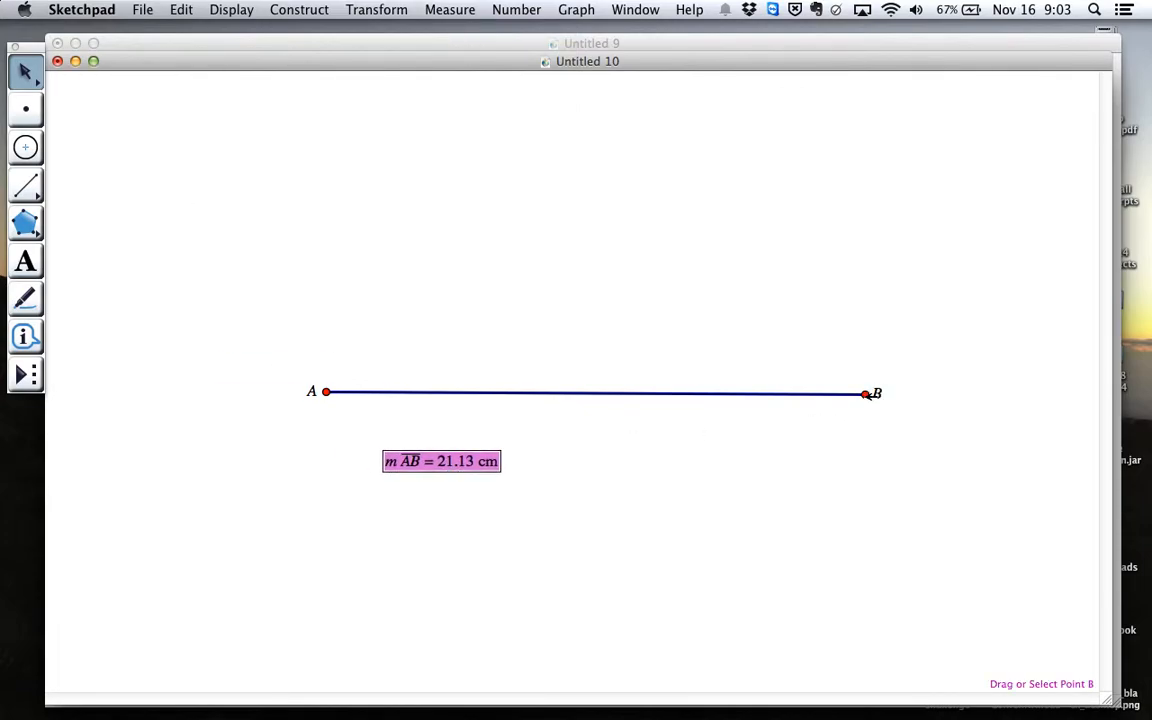
left_click_drag(866, 394, 508, 389)
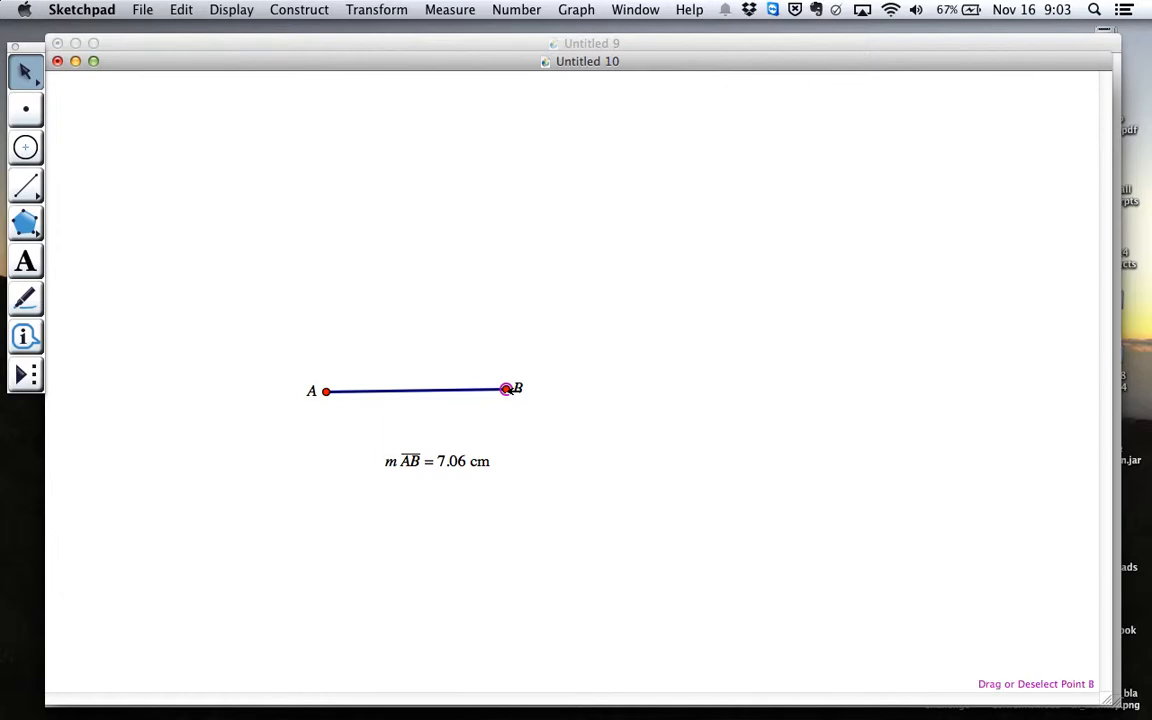
Delete everything in the sketch and define a coordinate system with a grid
key("super+a")
key("Delete")
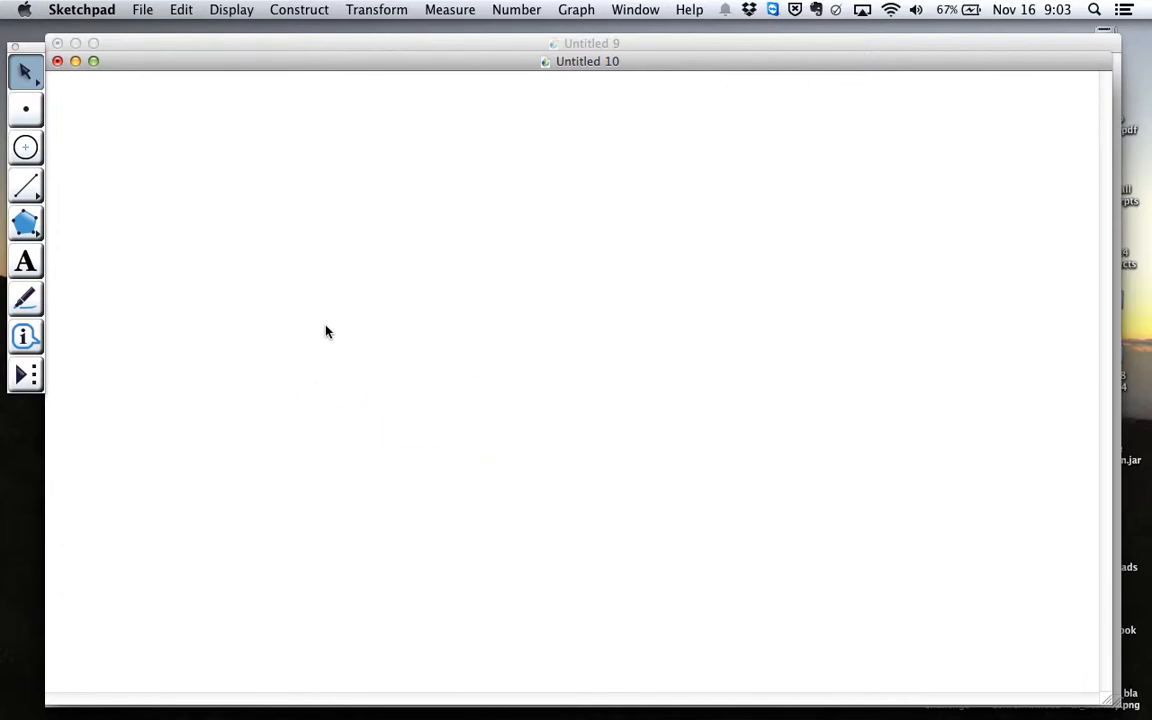
left_click(576, 12)
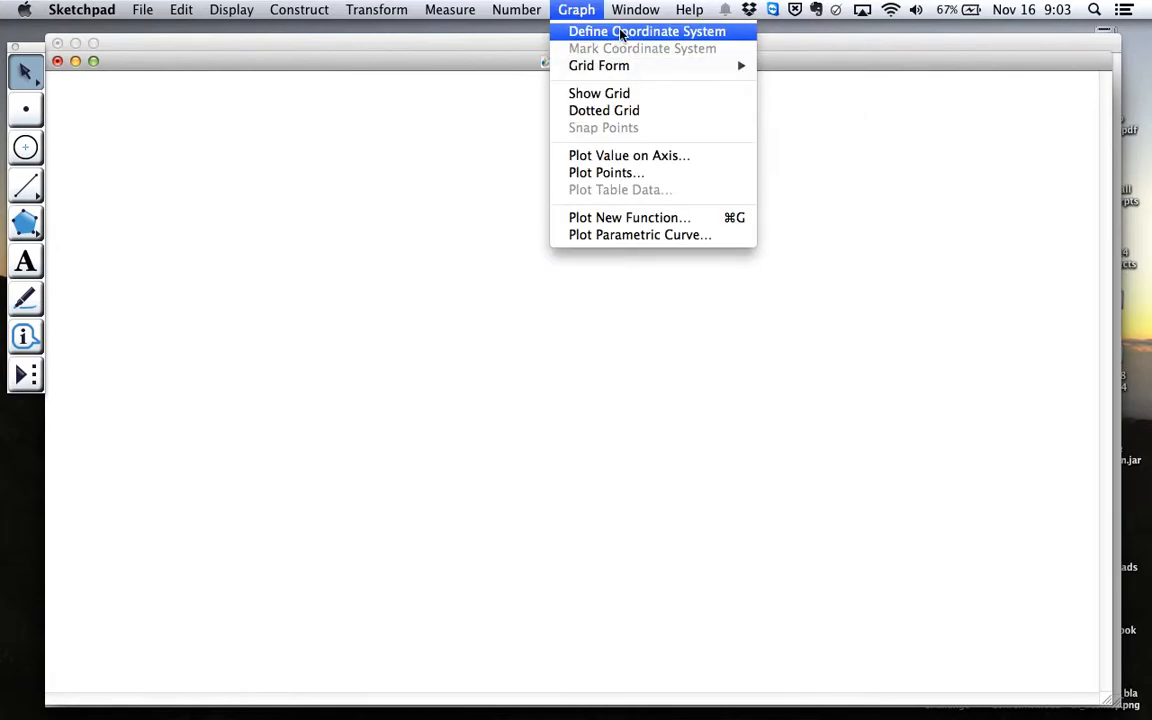
left_click(632, 33)
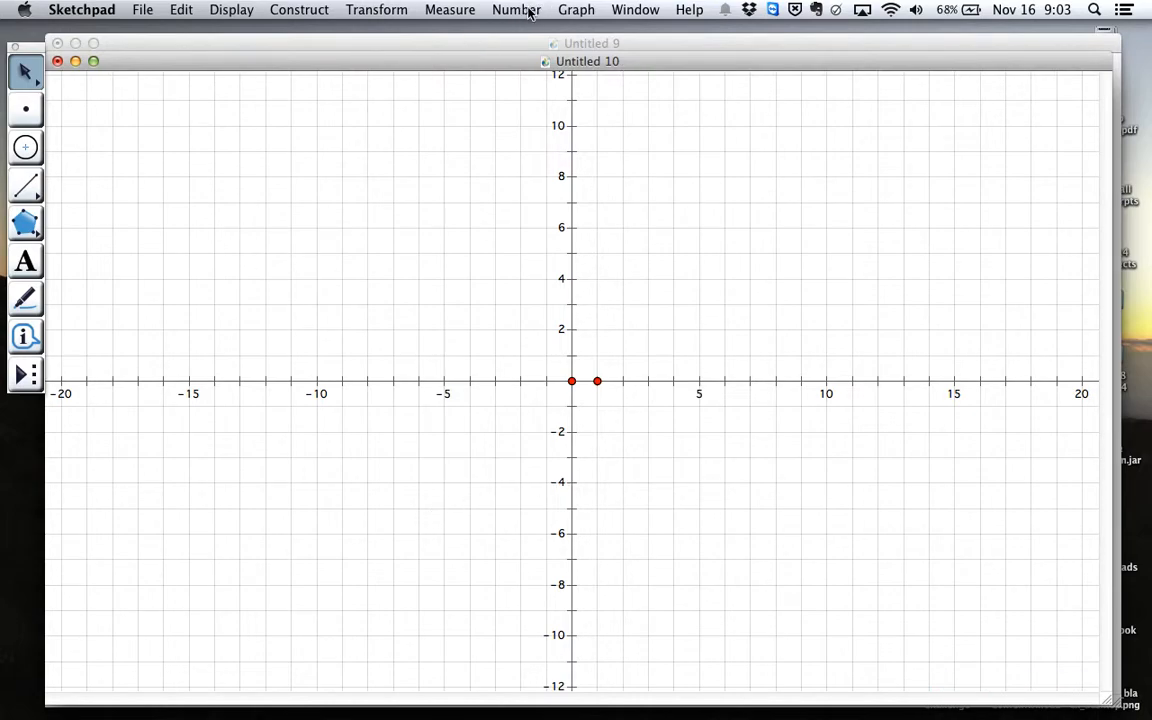
Plot the points (1, 1) and (1, 8) using rectangular coordinates
left_click(575, 9)
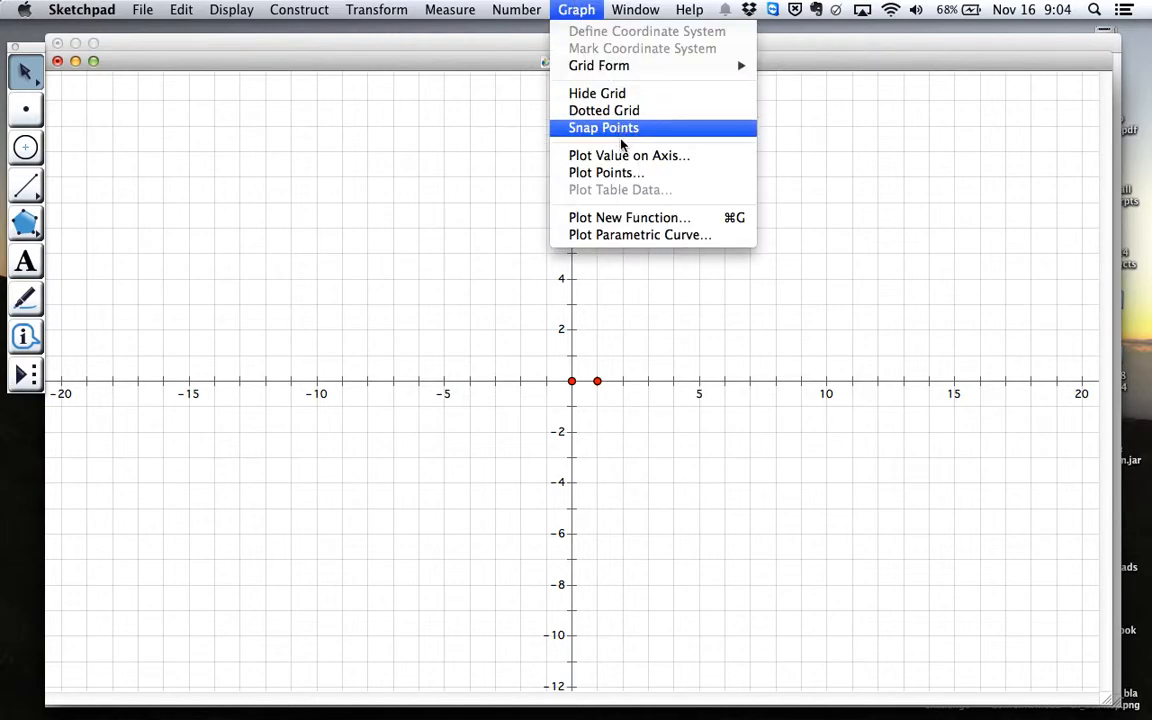
left_click(629, 173)
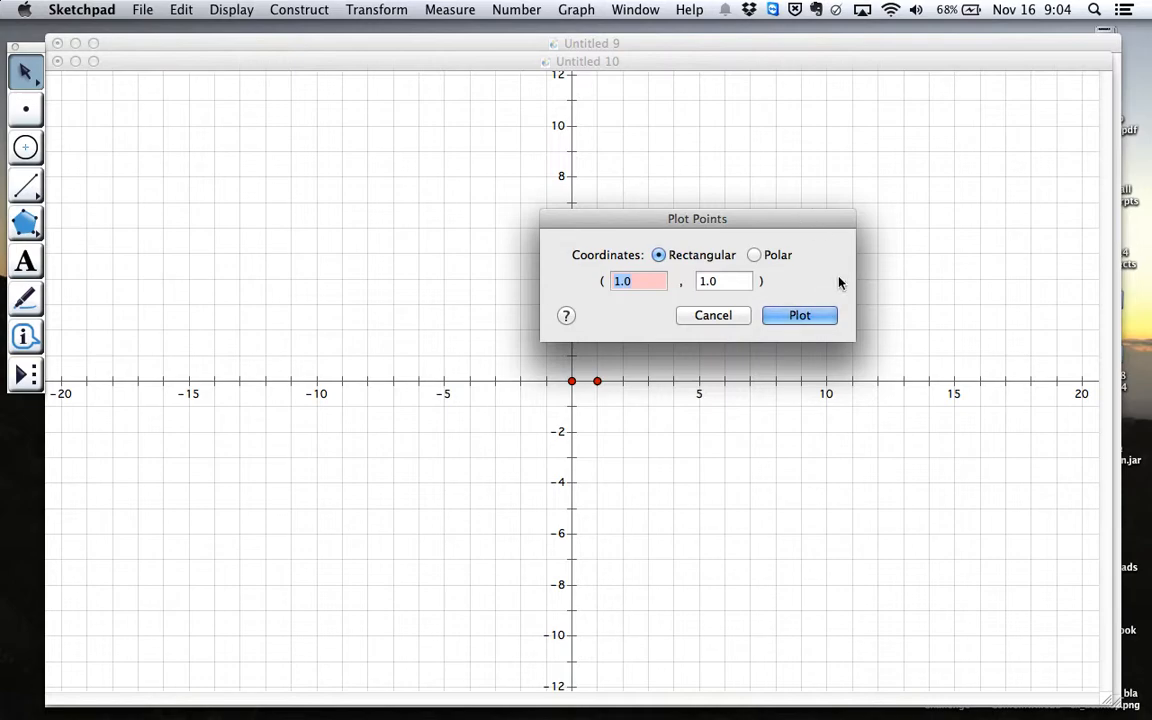
left_click(806, 322)
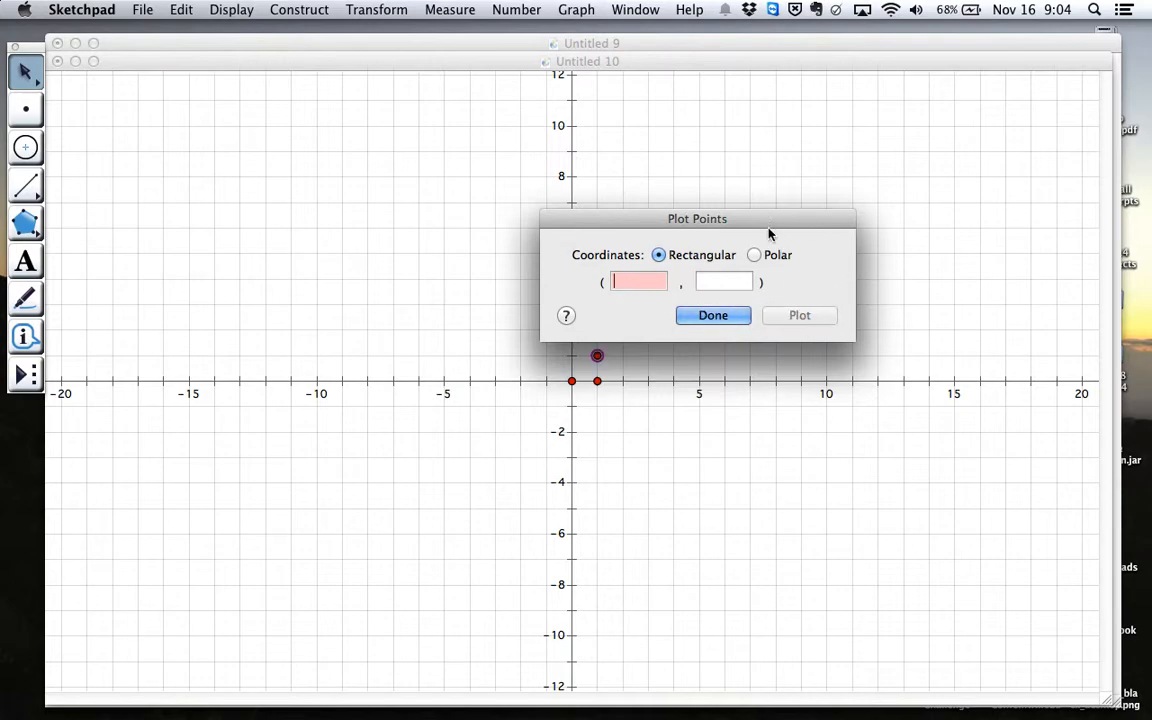
left_click_drag(765, 224, 658, 432)
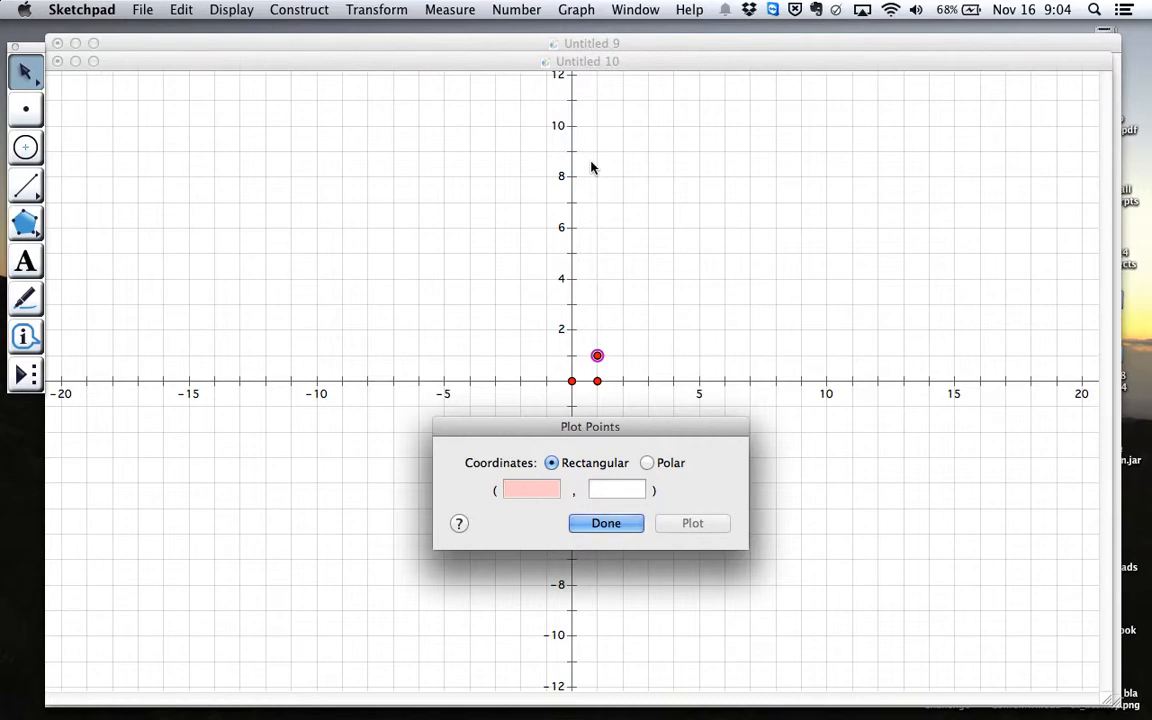
type("1")
key("Tab")
type("8")
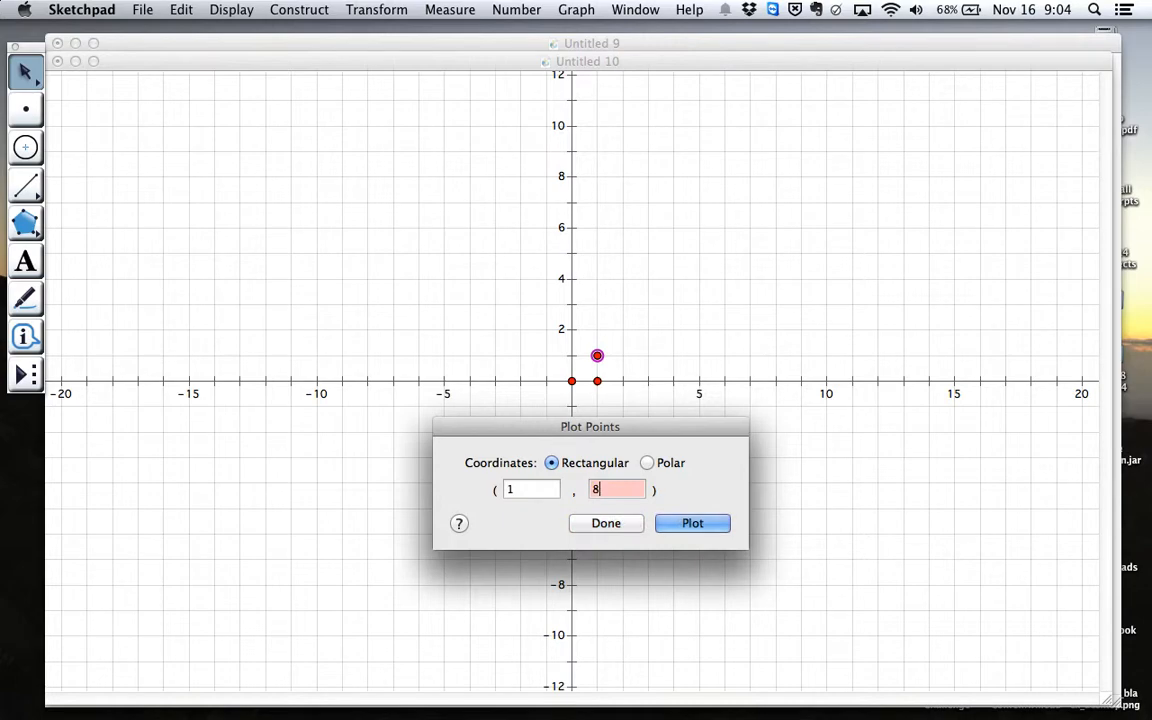
left_click(695, 524)
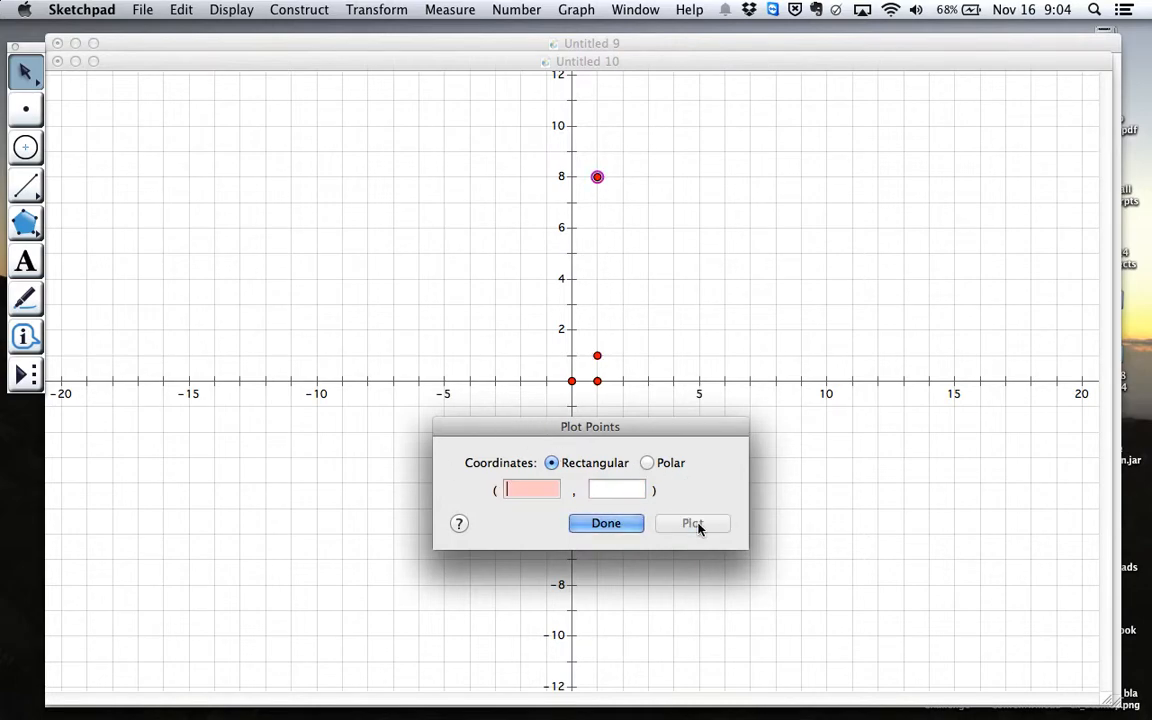
left_click(624, 528)
Draw a segment connecting the plotted points (1, 8) and (1, 1), and measure its length
left_click(28, 187)
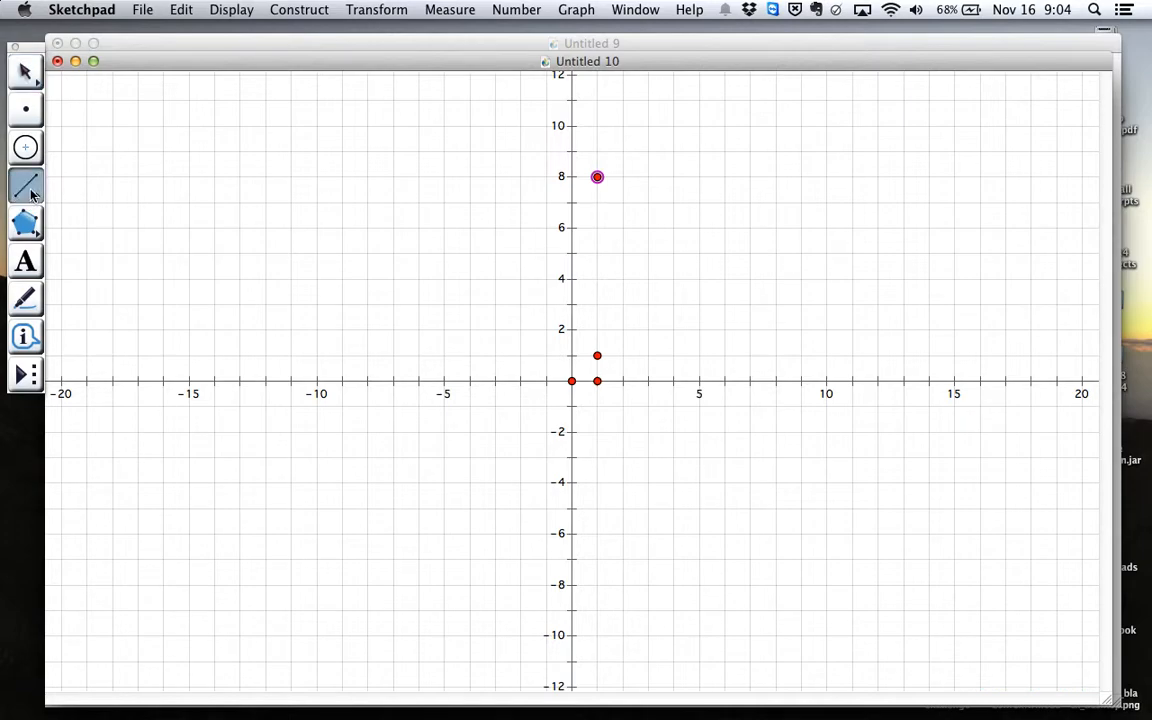
mouse_move(597, 177)
left_mouse_down()
mouse_move(612, 321)
mouse_move(597, 355)
left_mouse_up()
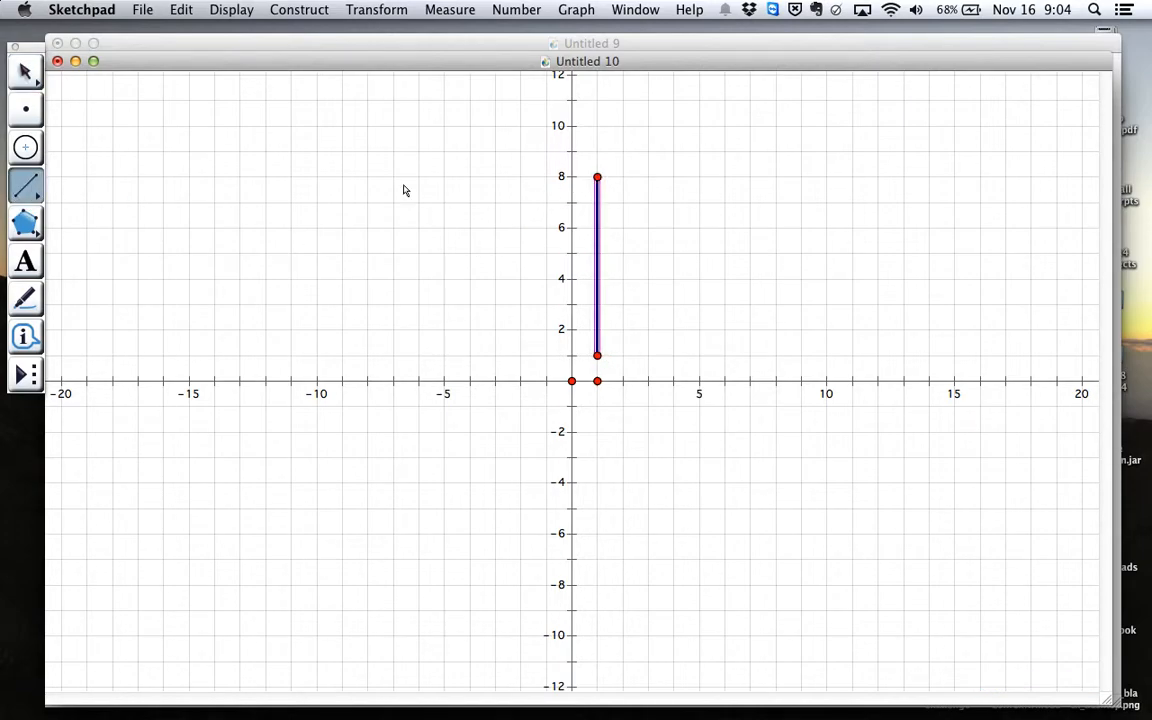
left_click(30, 71)
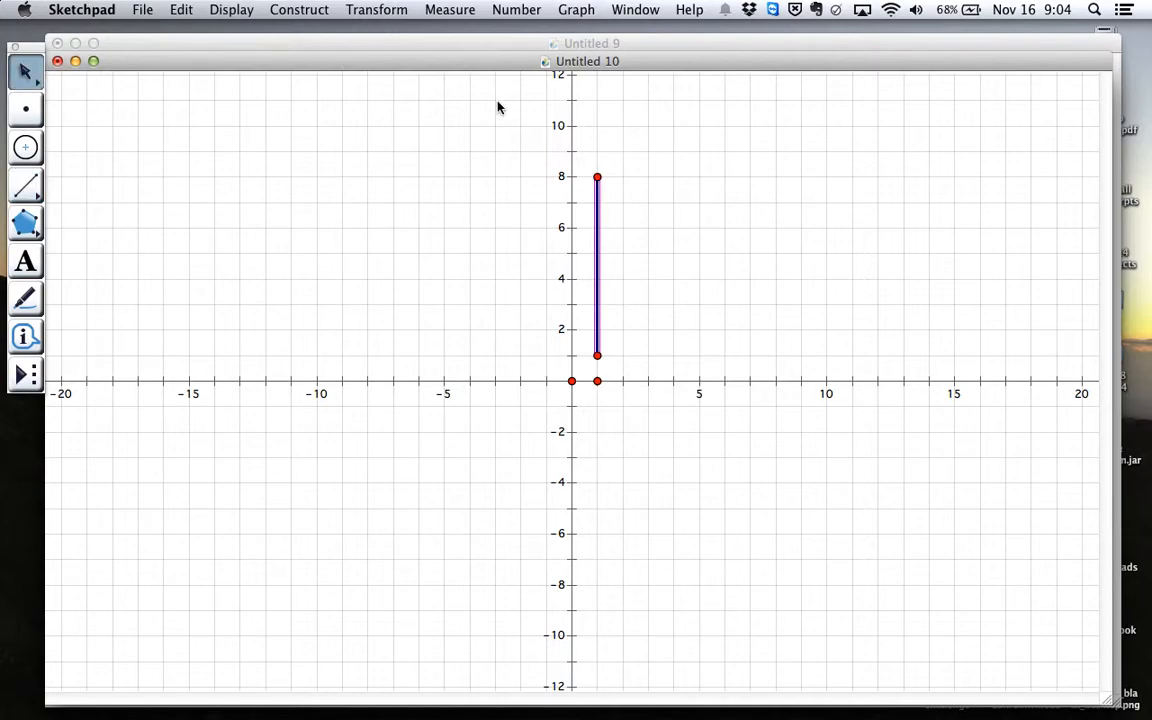
left_click(449, 10)
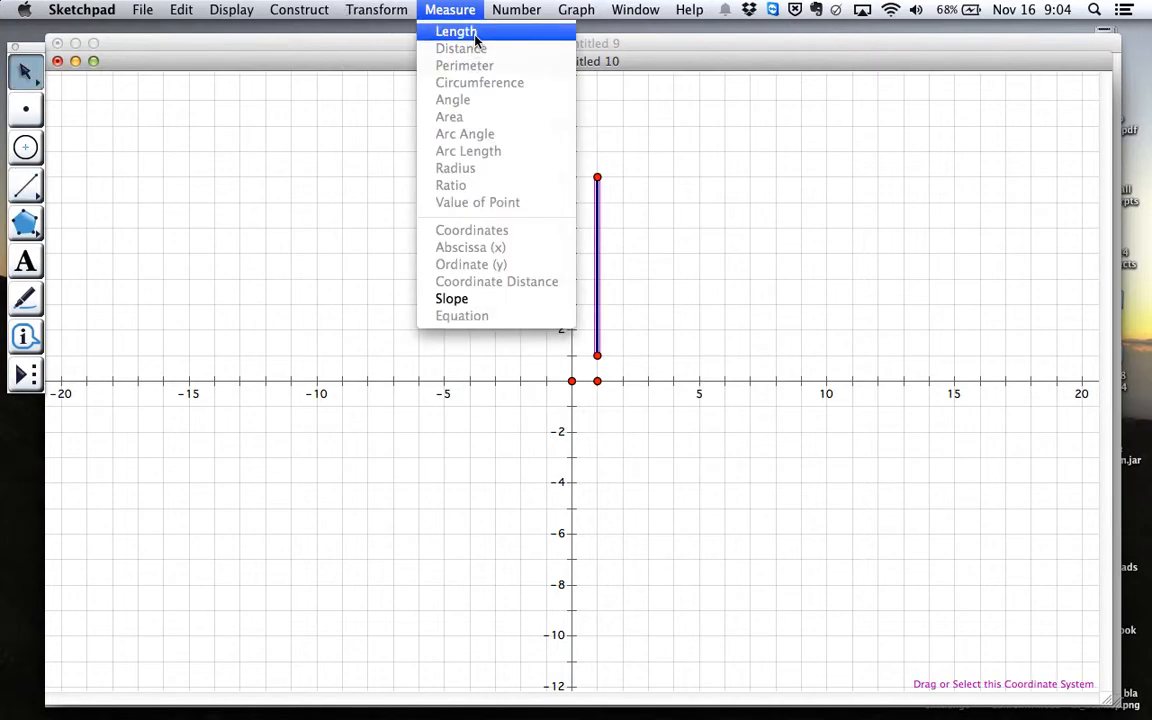
left_click(468, 33)
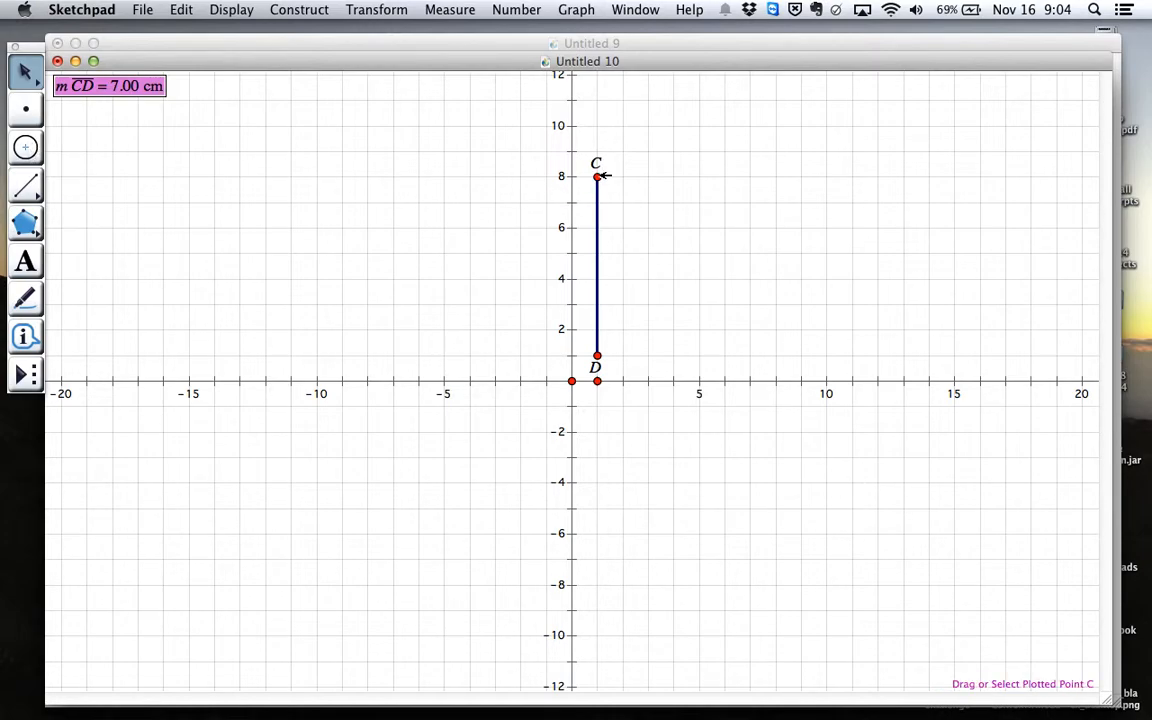
Construct a circle centred at point C that passes through point D
left_click(26, 148)
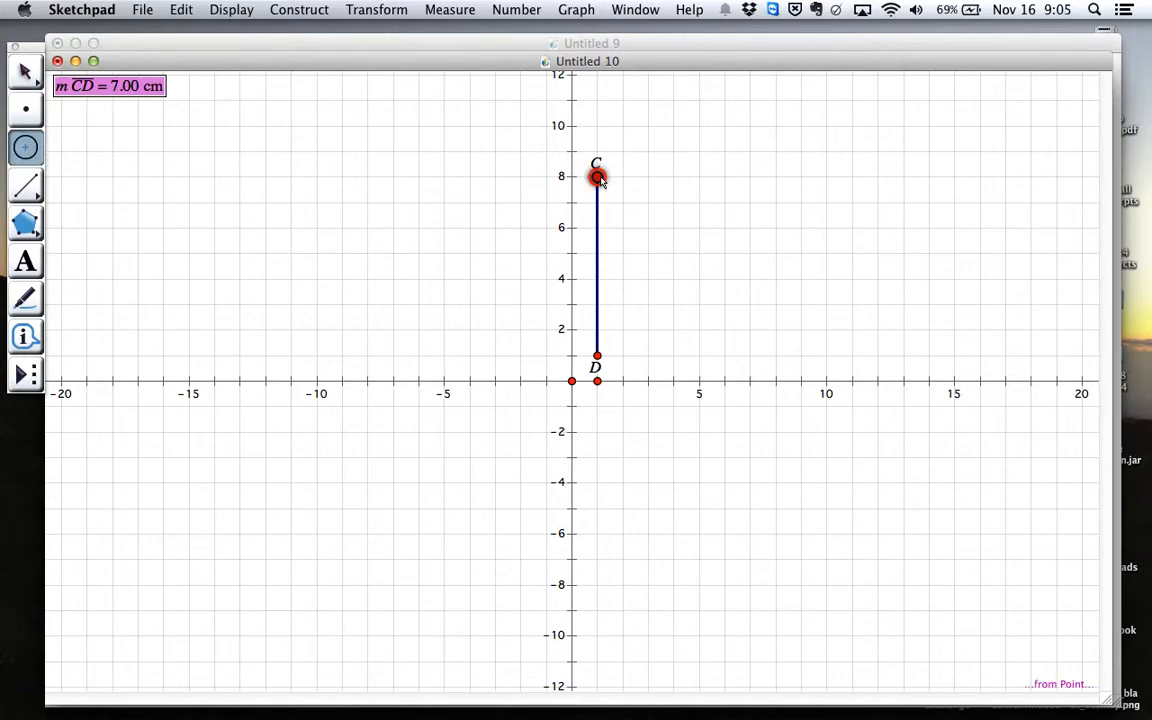
left_click_drag(597, 177, 597, 357)
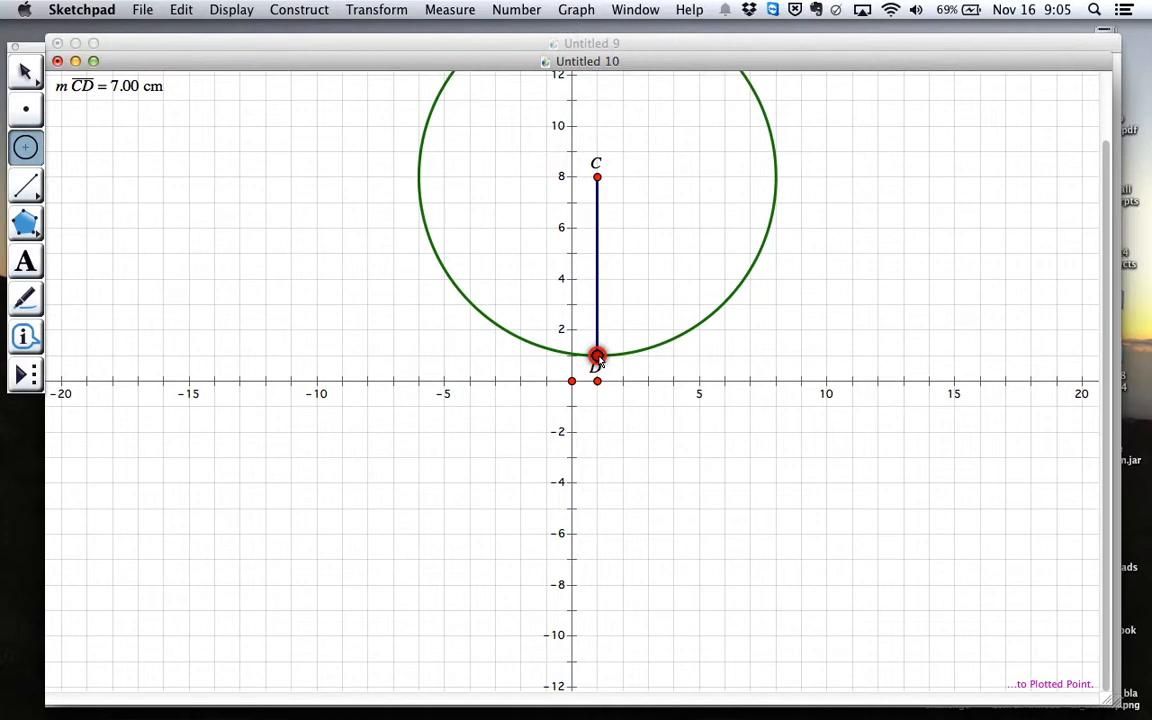
left_click_drag(597, 357, 597, 357)
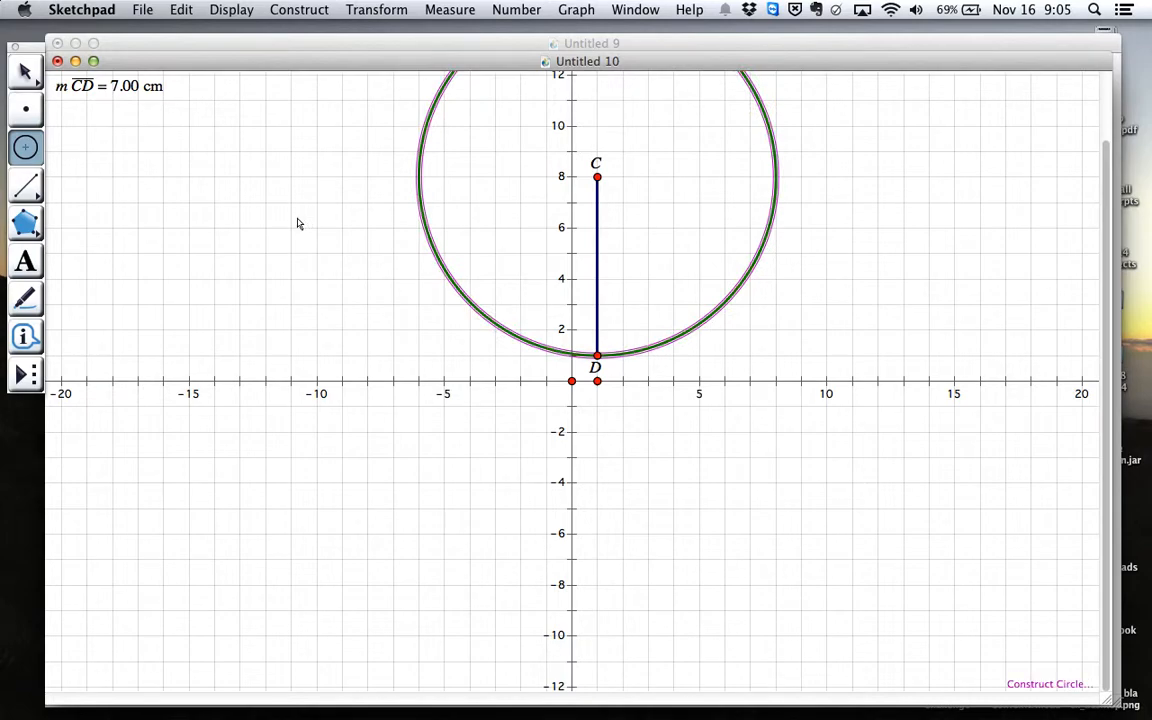
left_click(25, 72)
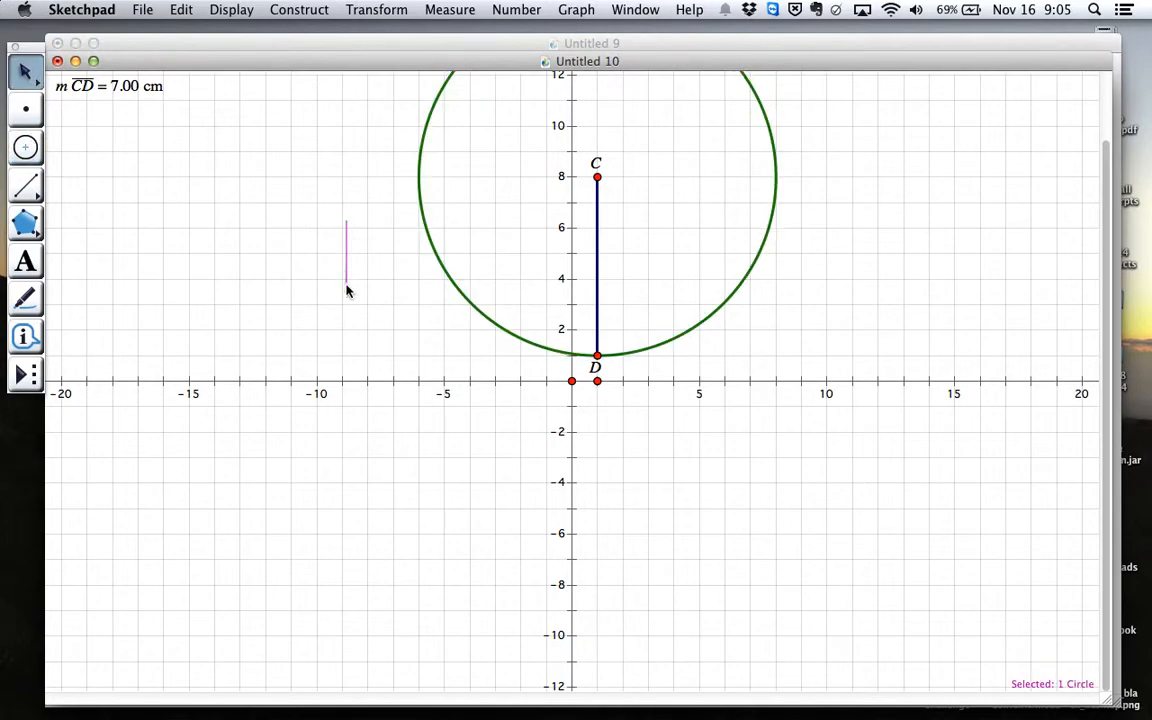
scroll(345, 258, "up", 5)
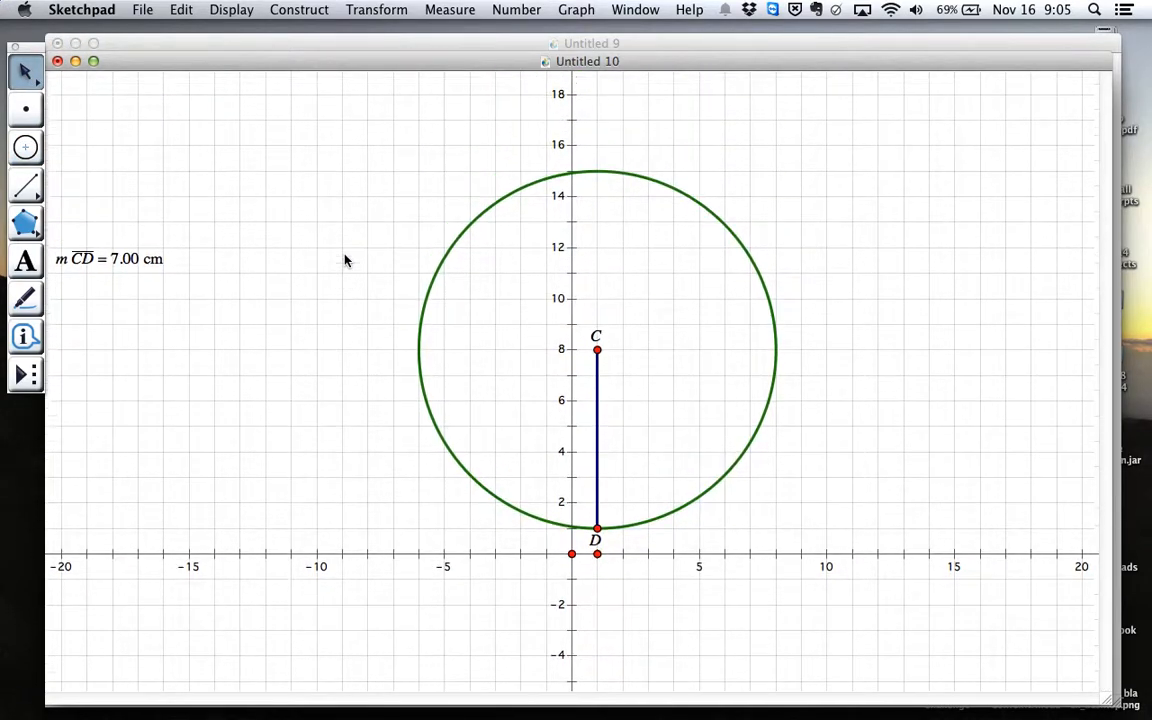
scroll(345, 260, "up", 1)
scroll(345, 260, "down", 1)
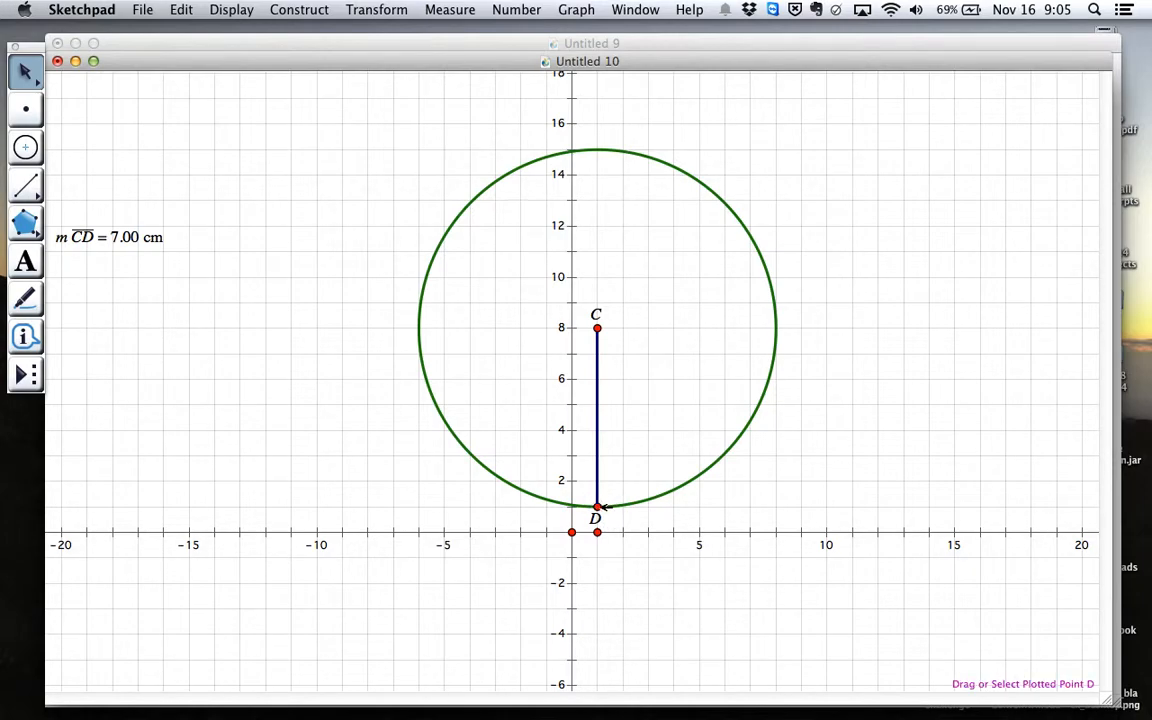
Construct a second circle centred at point D that passes through point C
left_click(26, 140)
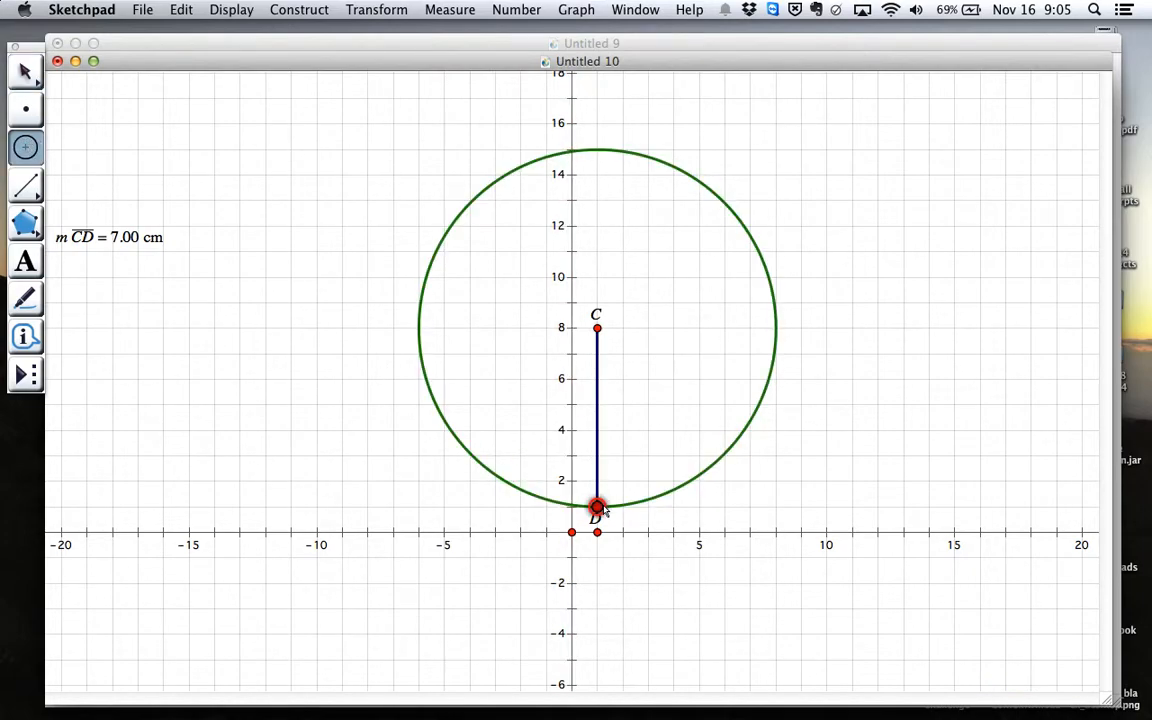
left_click_drag(597, 507, 600, 333)
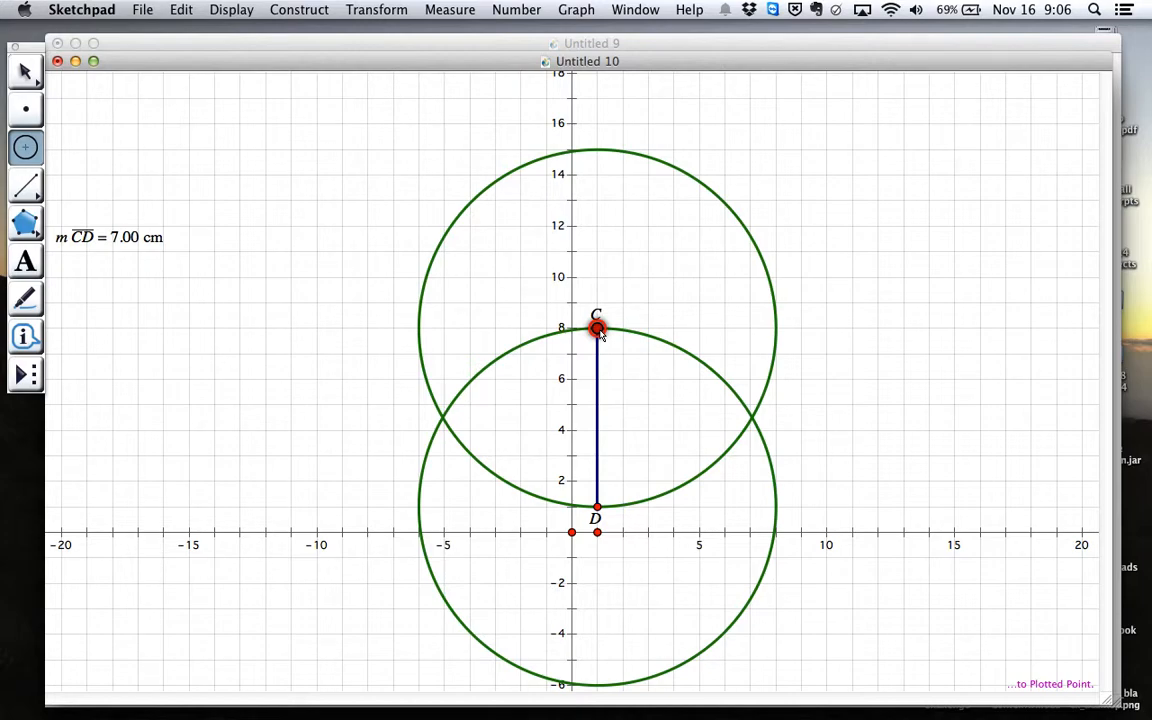
left_click_drag(600, 333, 600, 333)
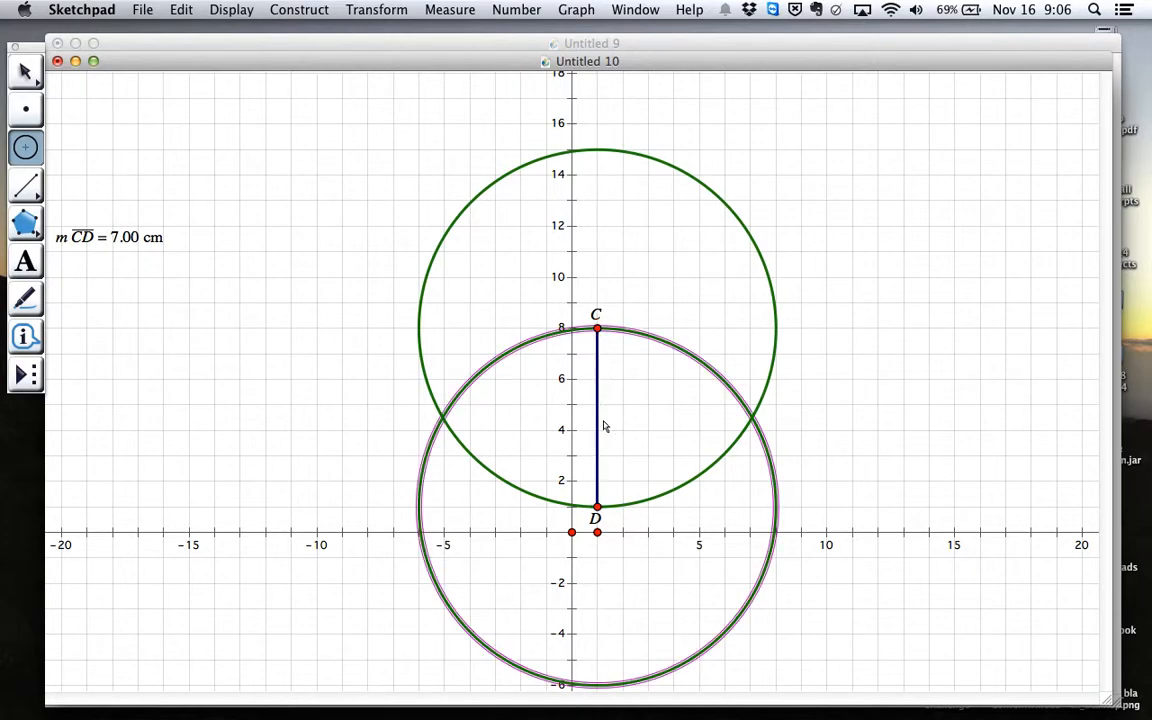
left_click(298, 404)
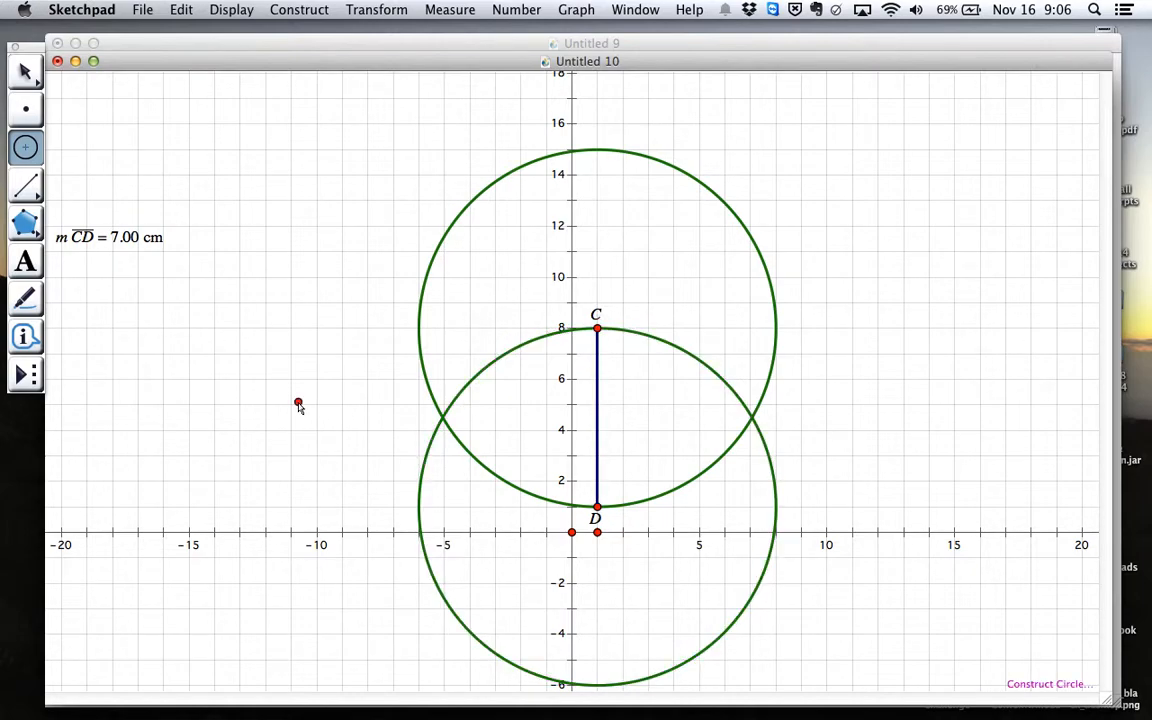
key("Escape")
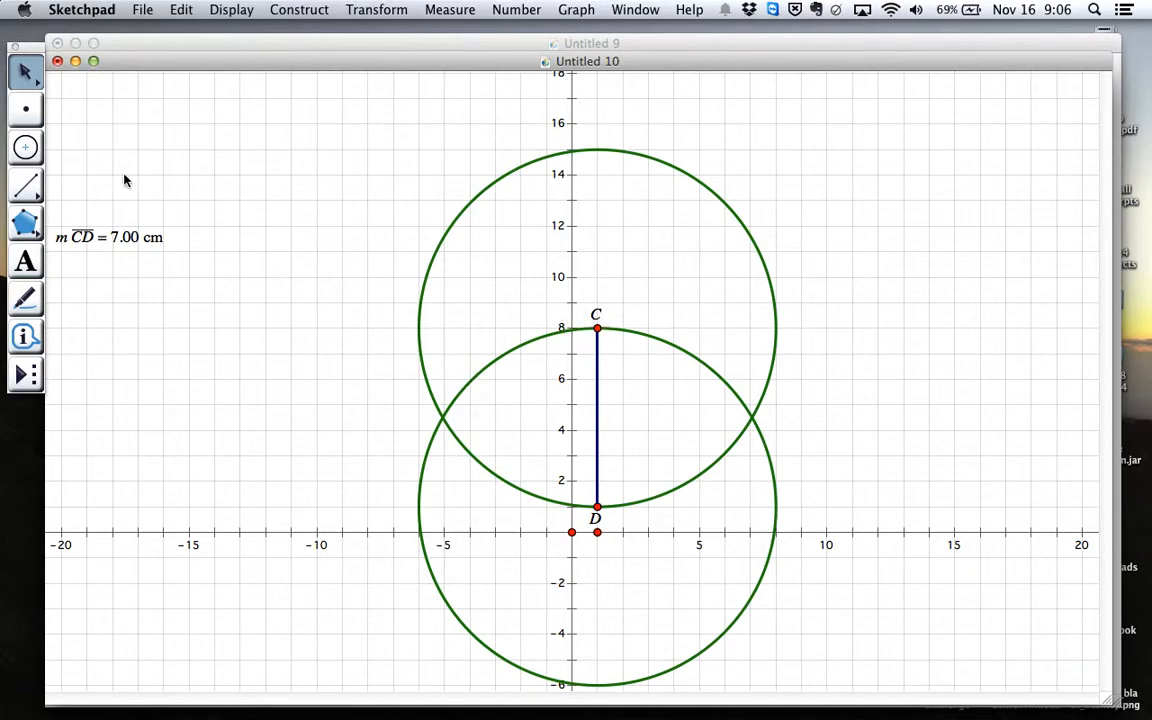
Place points at both intersections of the two circles
left_click(24, 110)
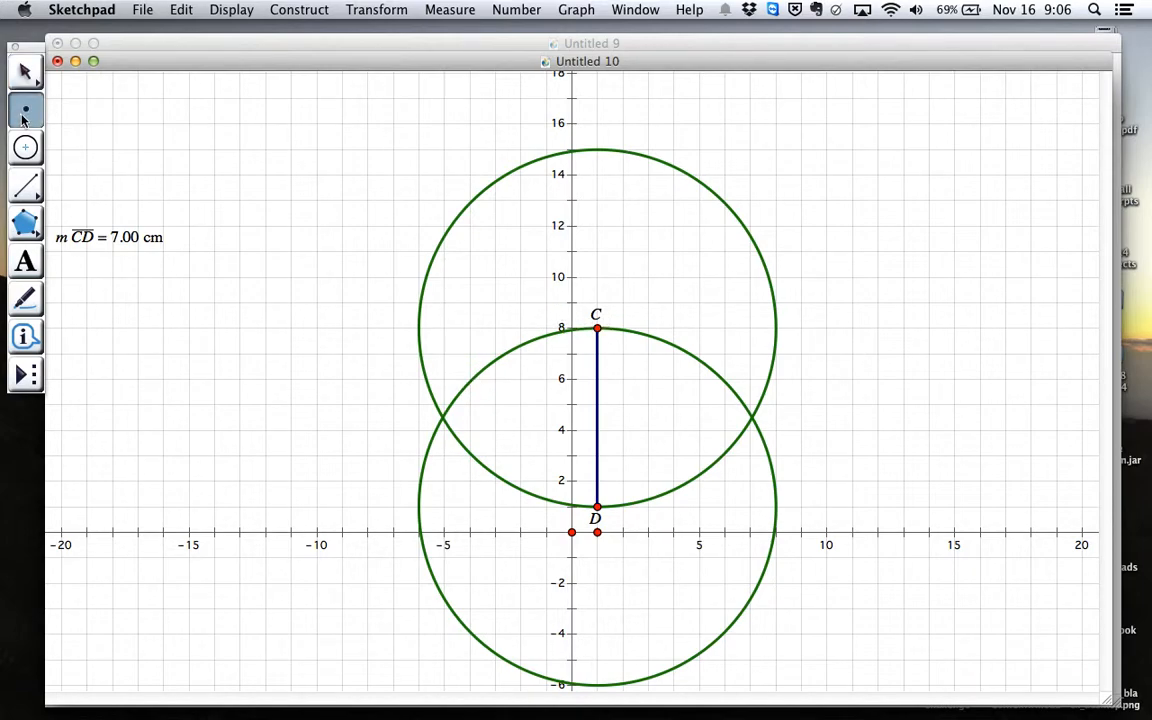
left_click(443, 418)
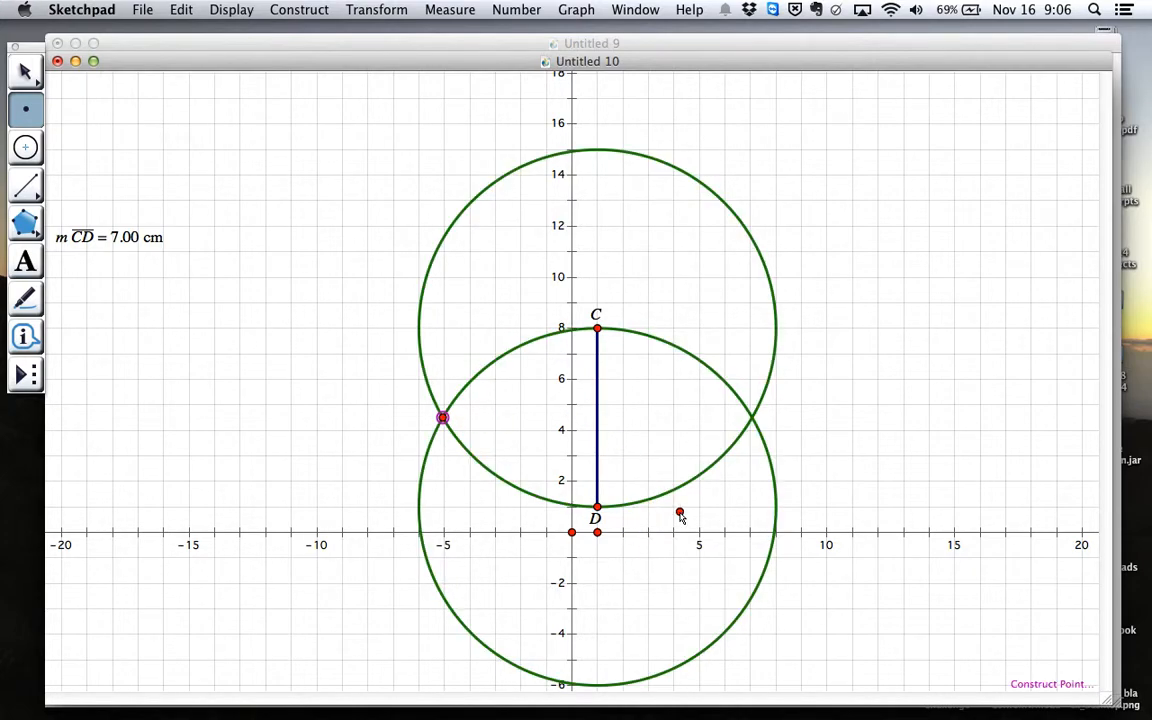
left_click(752, 418)
Draw segments from the circles' left intersection point to C and to D, completing a triangle on CD
left_click(26, 185)
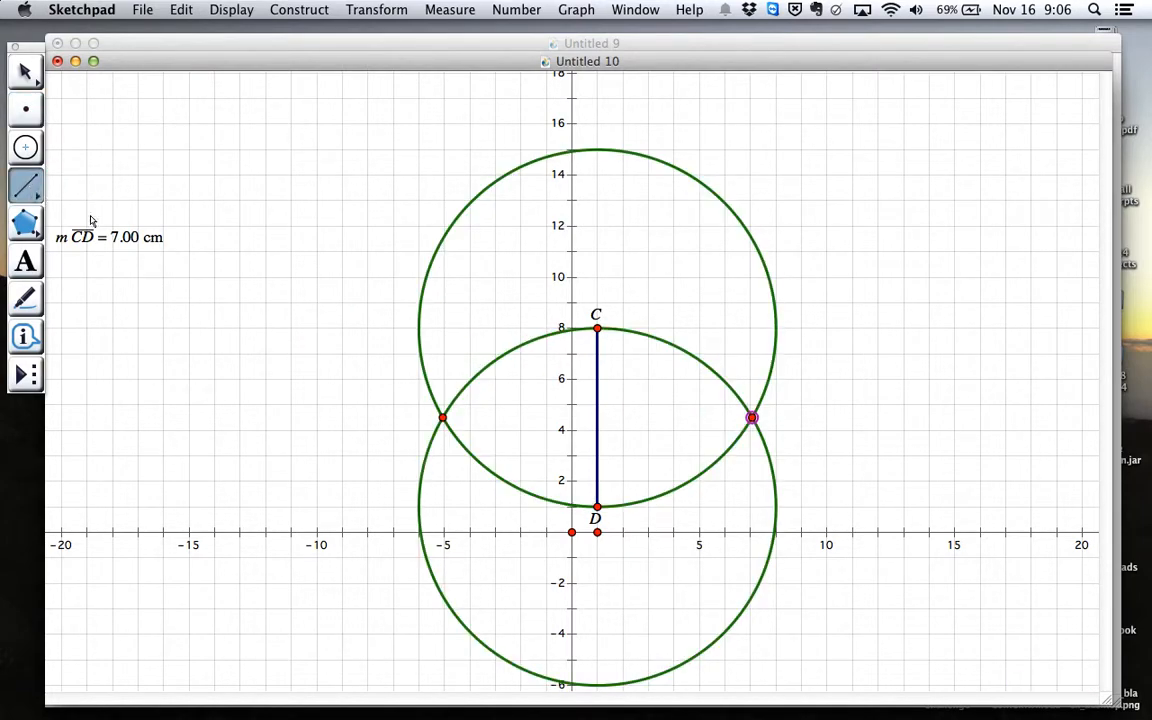
left_click_drag(441, 417, 600, 338)
left_click_drag(443, 417, 597, 507)
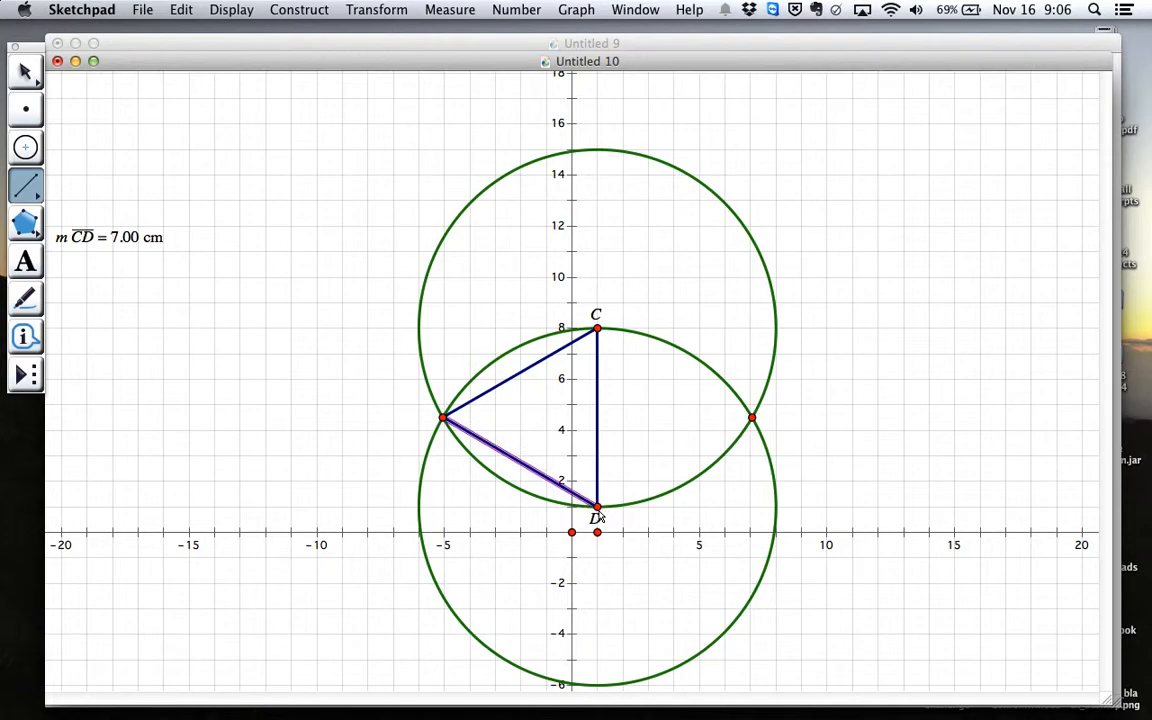
key("Escape")
key("Escape")
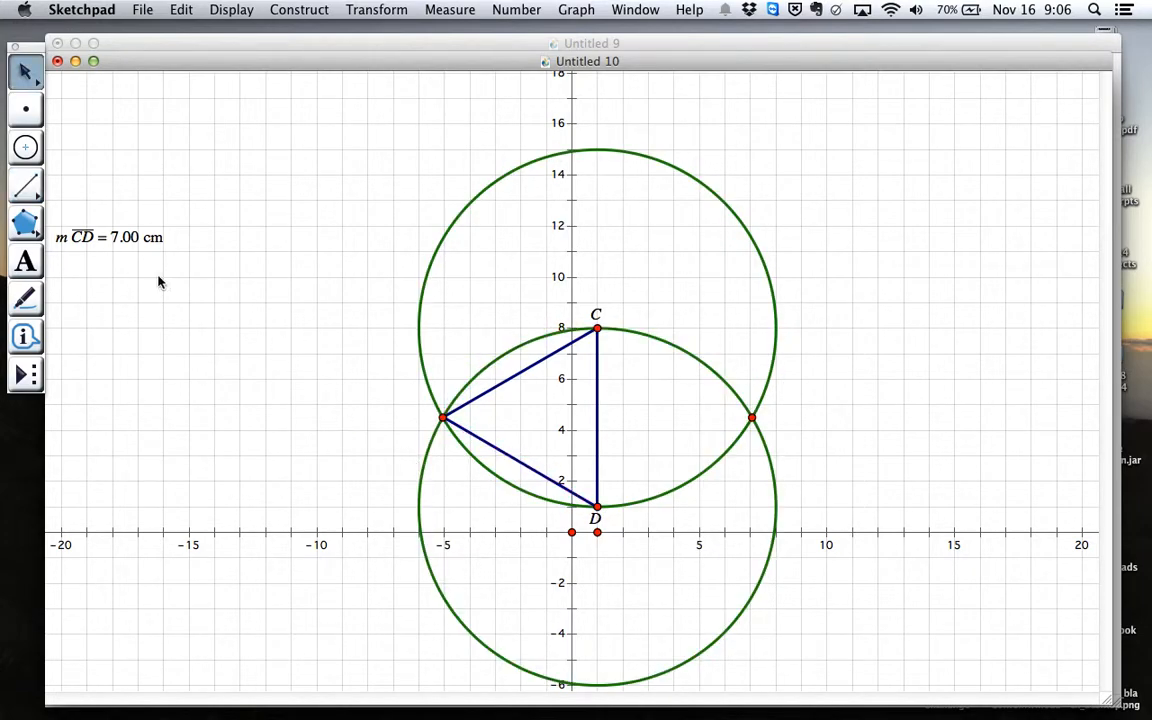
Measure the lengths of the triangle's two sides that meet at the circles' left intersection point
left_click(535, 367)
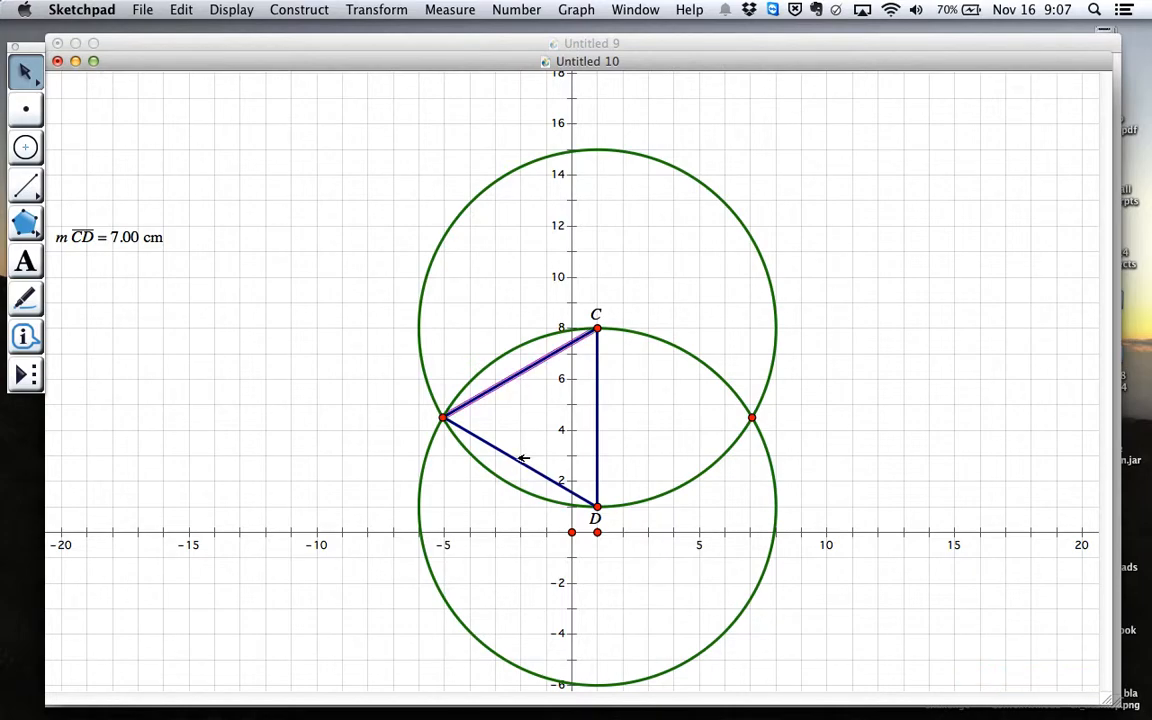
left_click(520, 458)
left_click(440, 10)
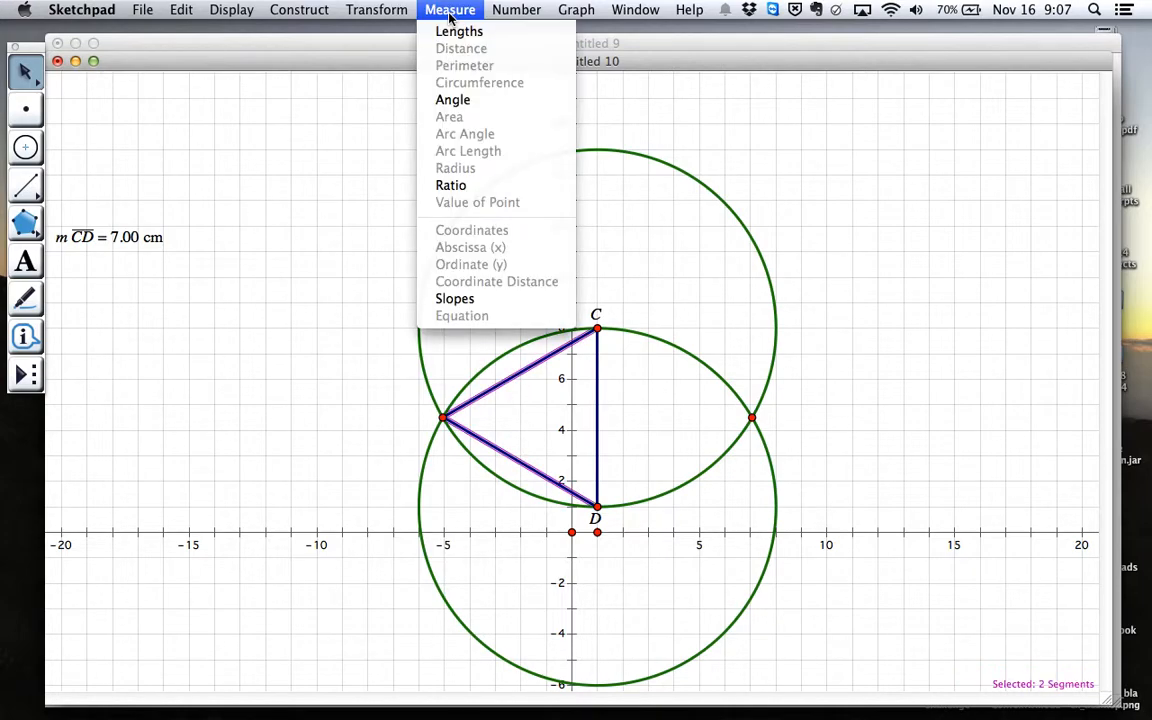
left_click(477, 32)
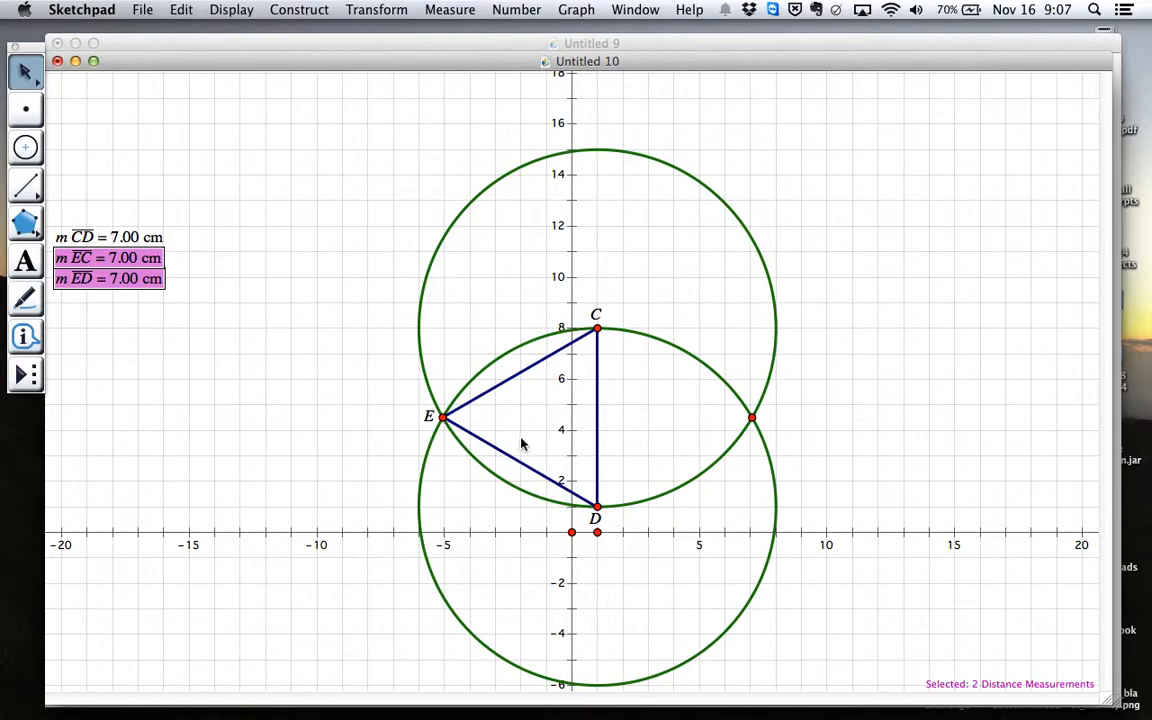
Deselect the measurements and test the triangle by moving points C, D, E and the circles' unlabelled intersection point
left_click(193, 220)
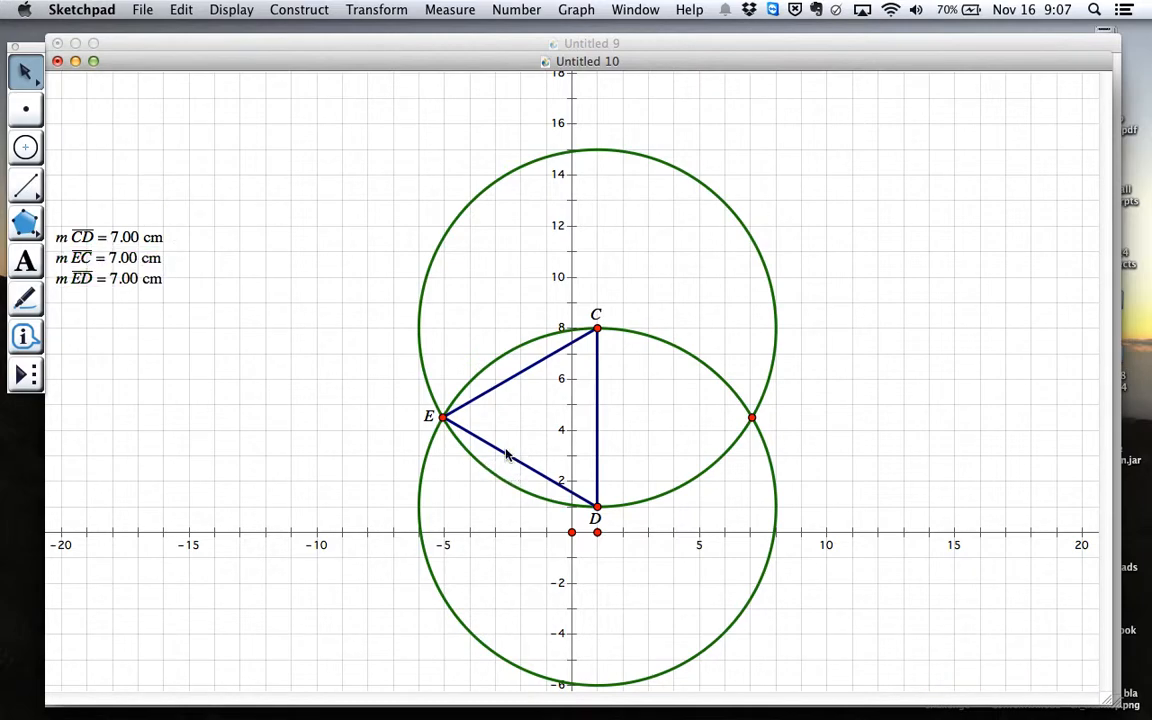
scroll(441, 417, "down", 5)
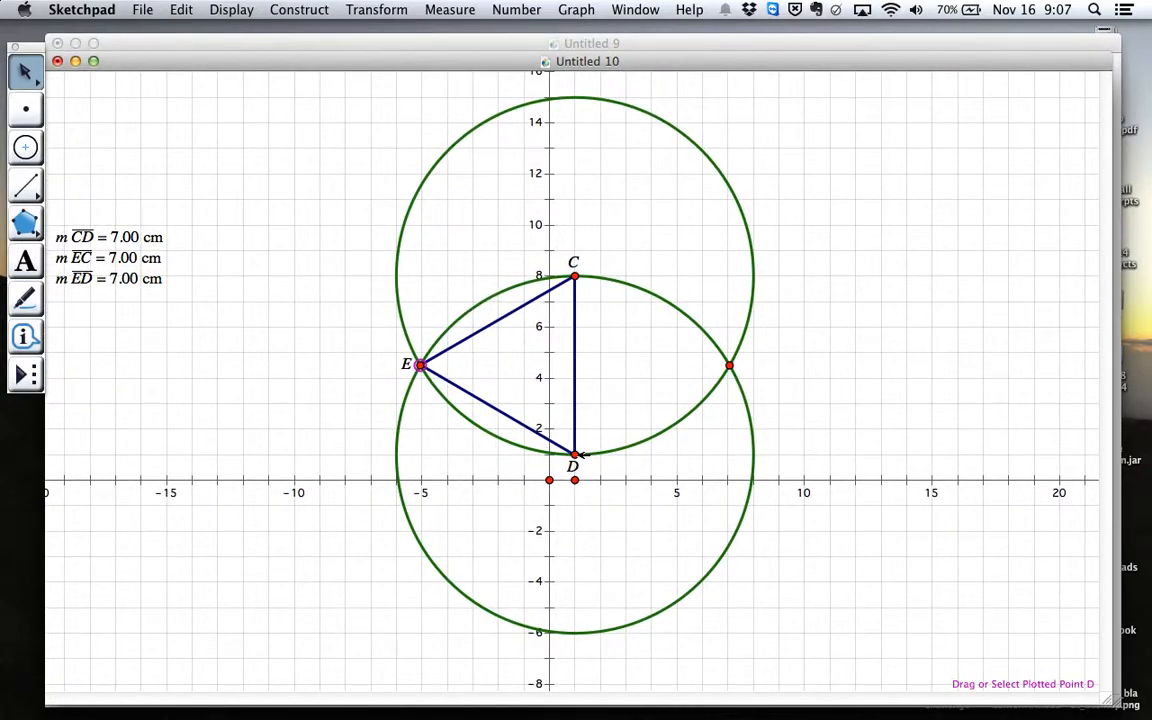
scroll(588, 457, "left", 1)
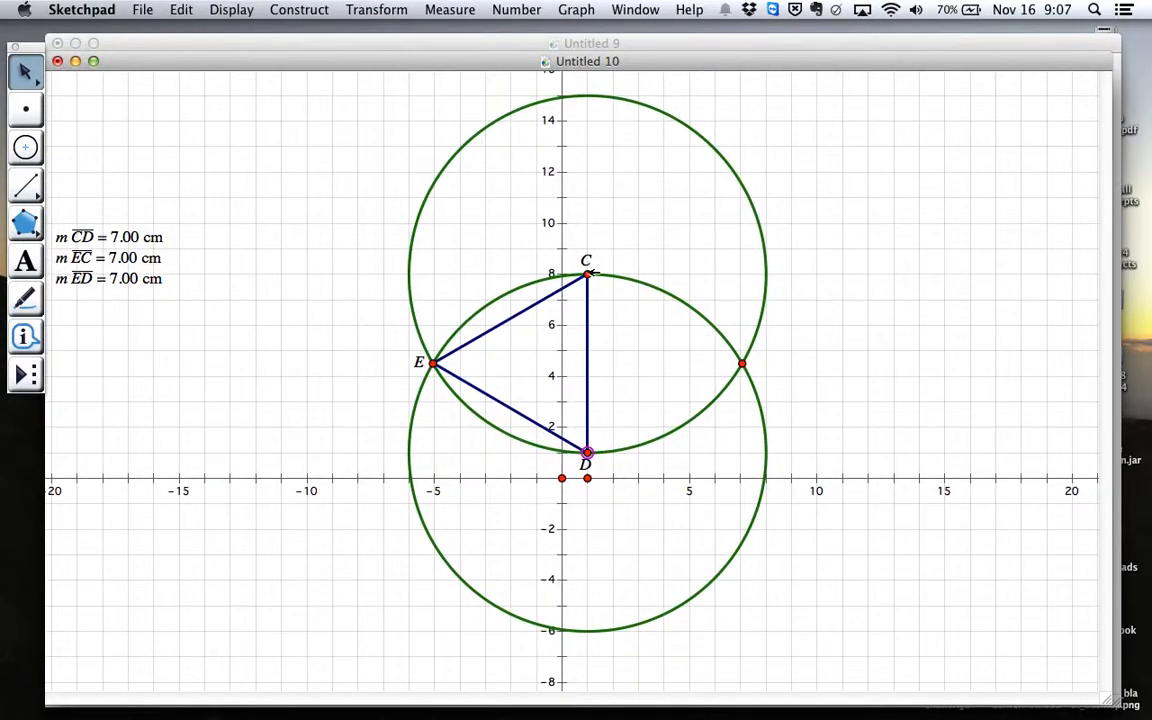
scroll(593, 272, "down", 3)
scroll(593, 272, "right", 3)
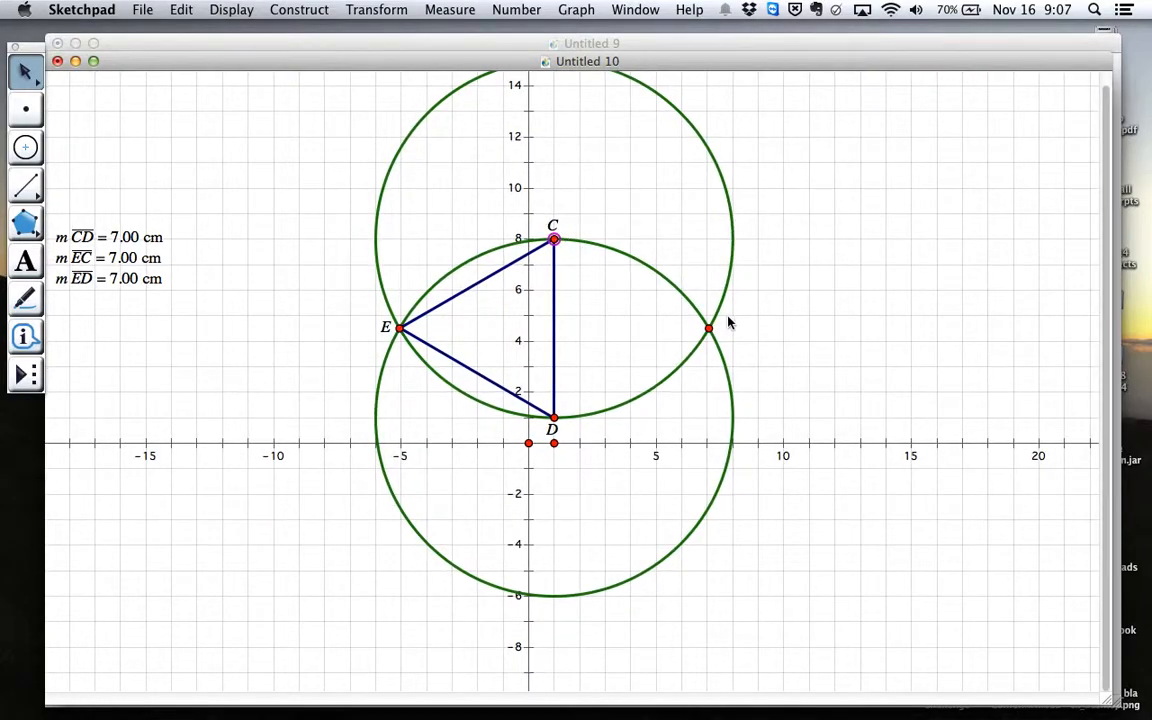
left_click_drag(708, 328, 703, 355)
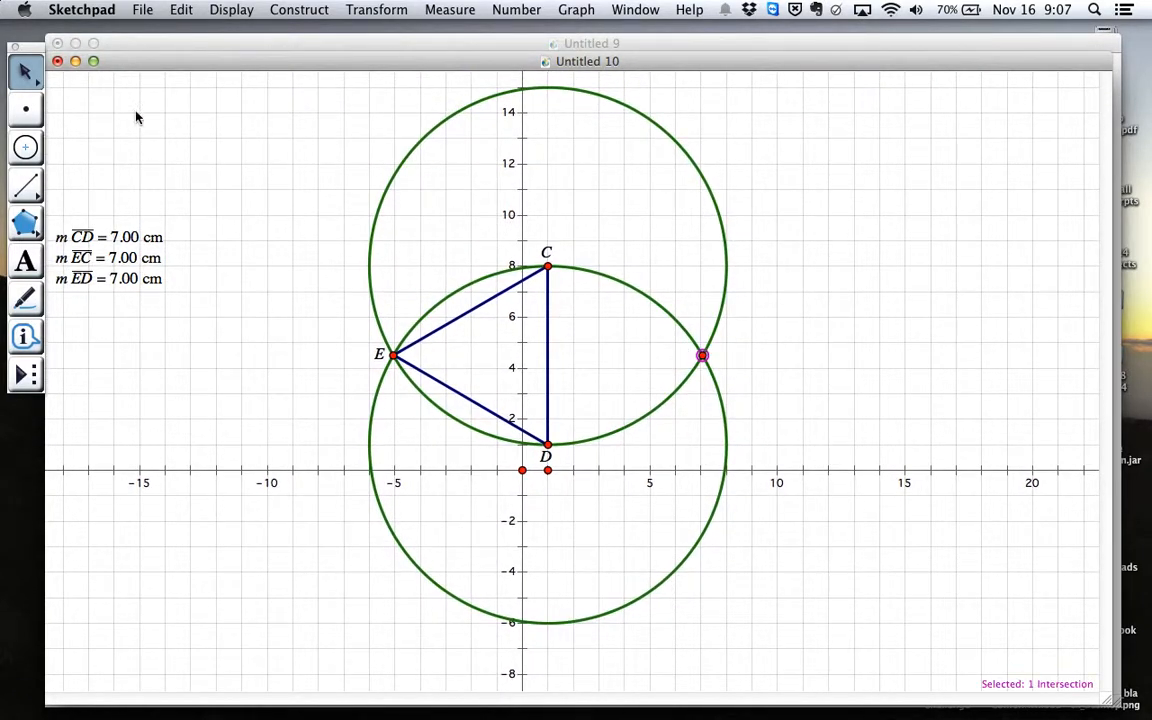
left_click(305, 301)
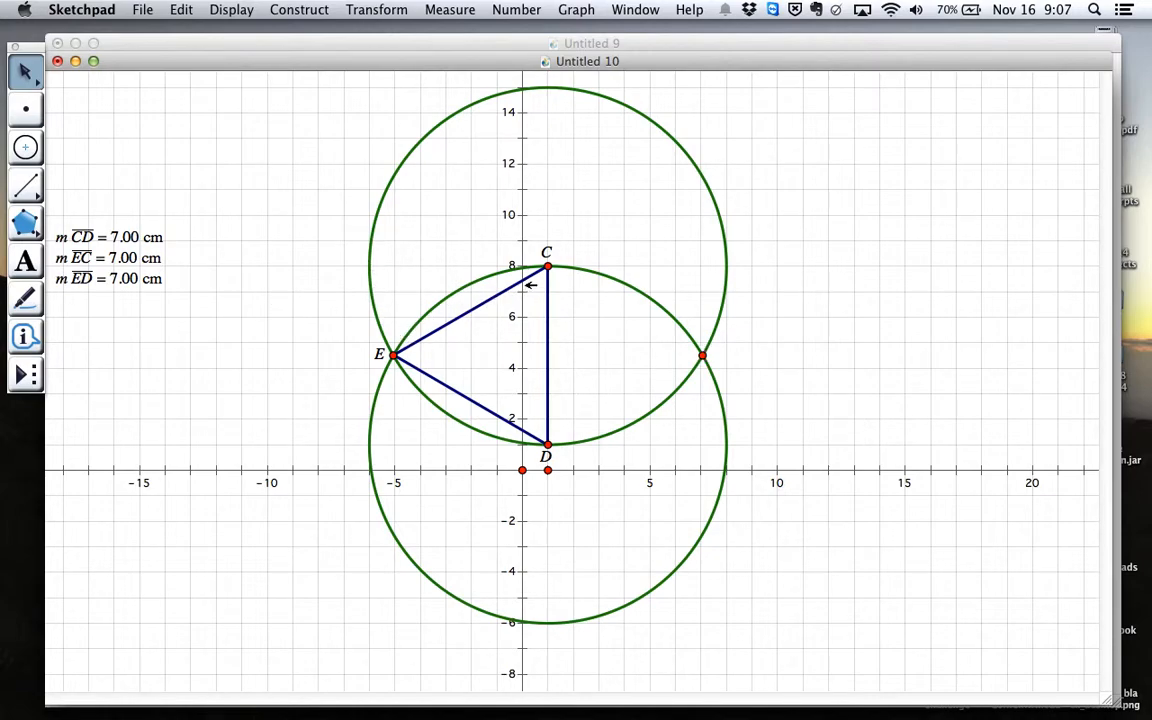
left_click_drag(548, 265, 531, 267)
mouse_move(528, 446)
left_mouse_down()
mouse_move(515, 432)
mouse_move(514, 455)
left_mouse_up()
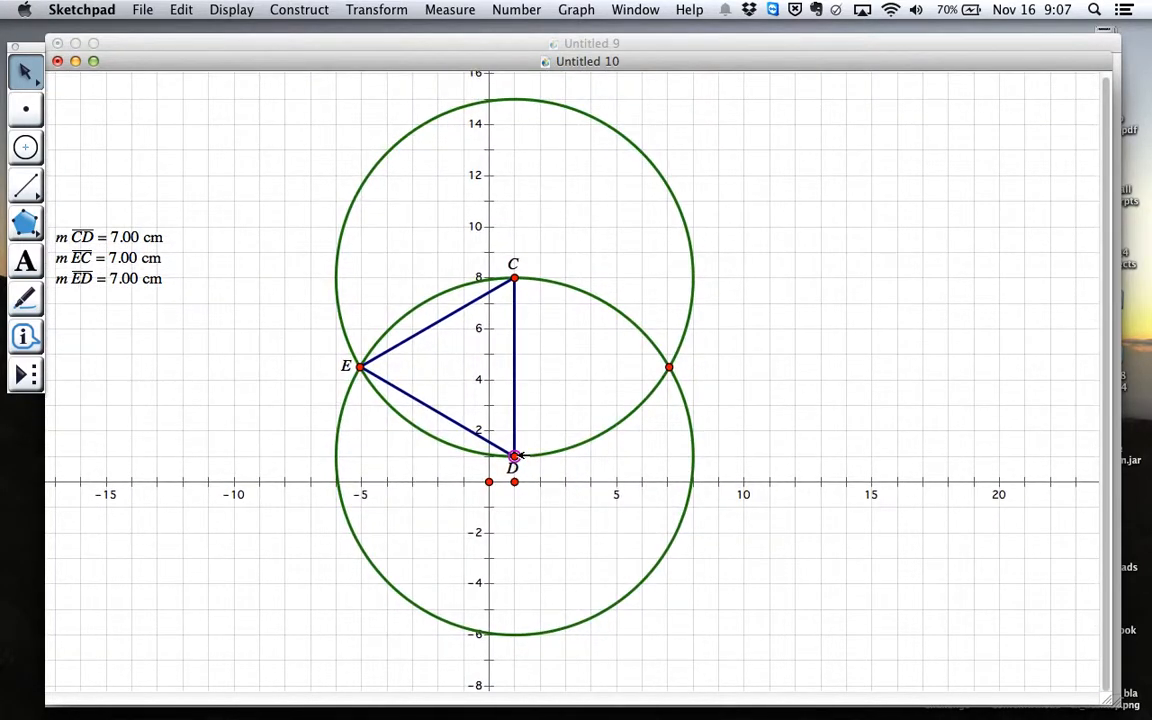
left_click_drag(358, 367, 395, 379)
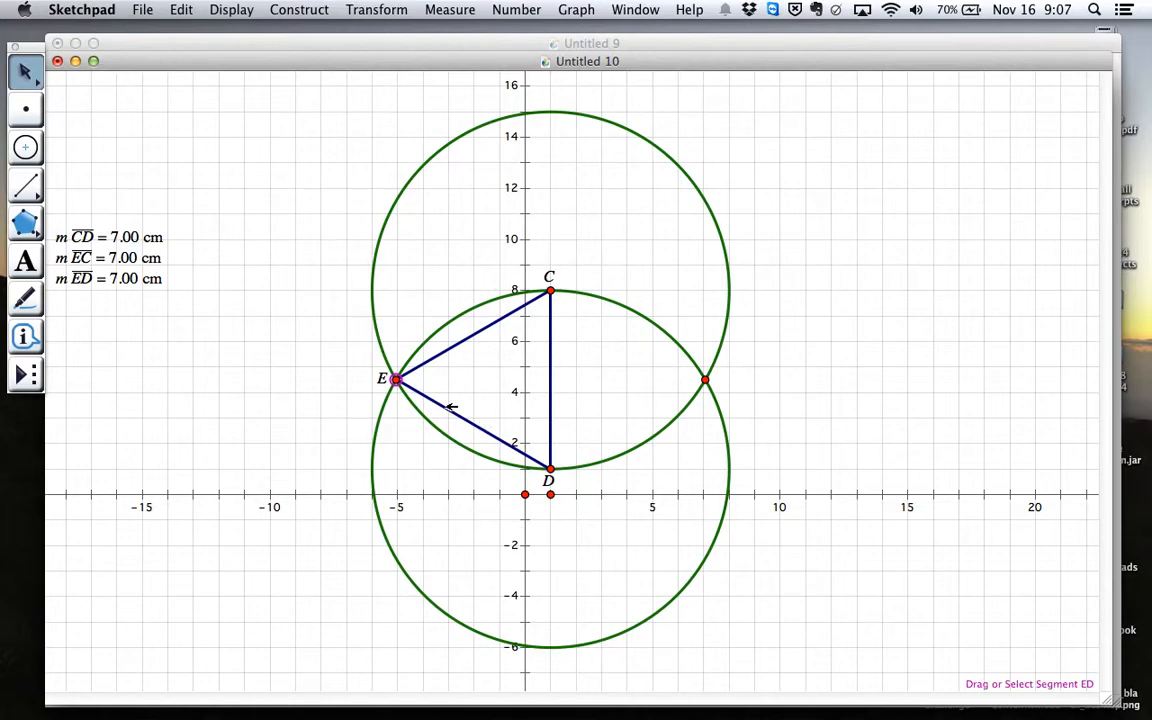
Create a new blank sketch and draw a slanted segment in it
key("super+n")
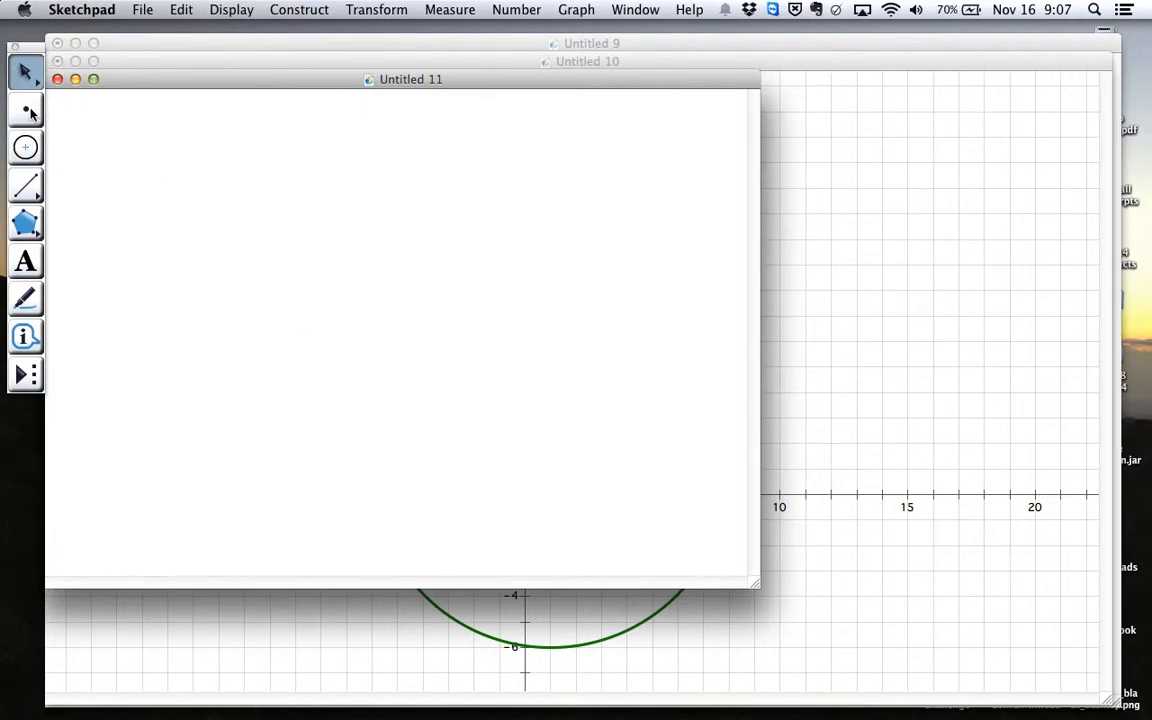
left_click(27, 186)
left_click_drag(265, 361, 394, 227)
Construct circles centred at each endpoint of the segment through the other endpoint, and place a point at their lower intersection
left_click(26, 147)
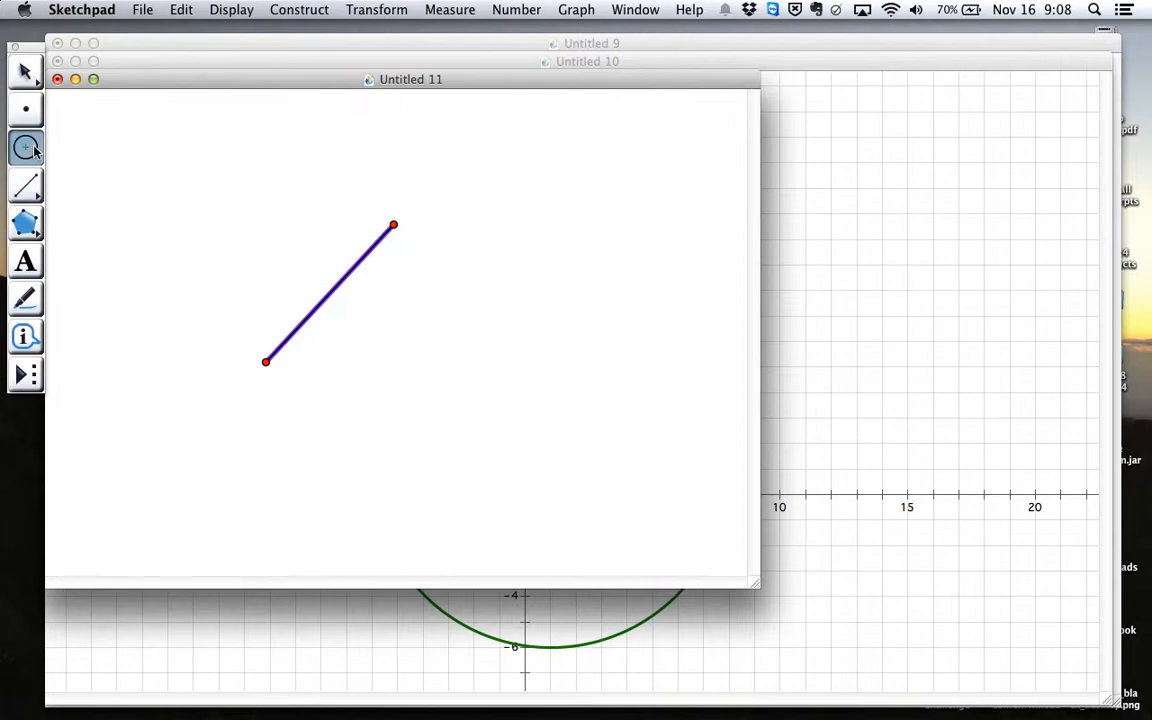
mouse_move(265, 362)
left_mouse_down()
mouse_move(380, 259)
mouse_move(393, 225)
mouse_move(319, 327)
mouse_move(265, 362)
left_mouse_up()
left_click(26, 108)
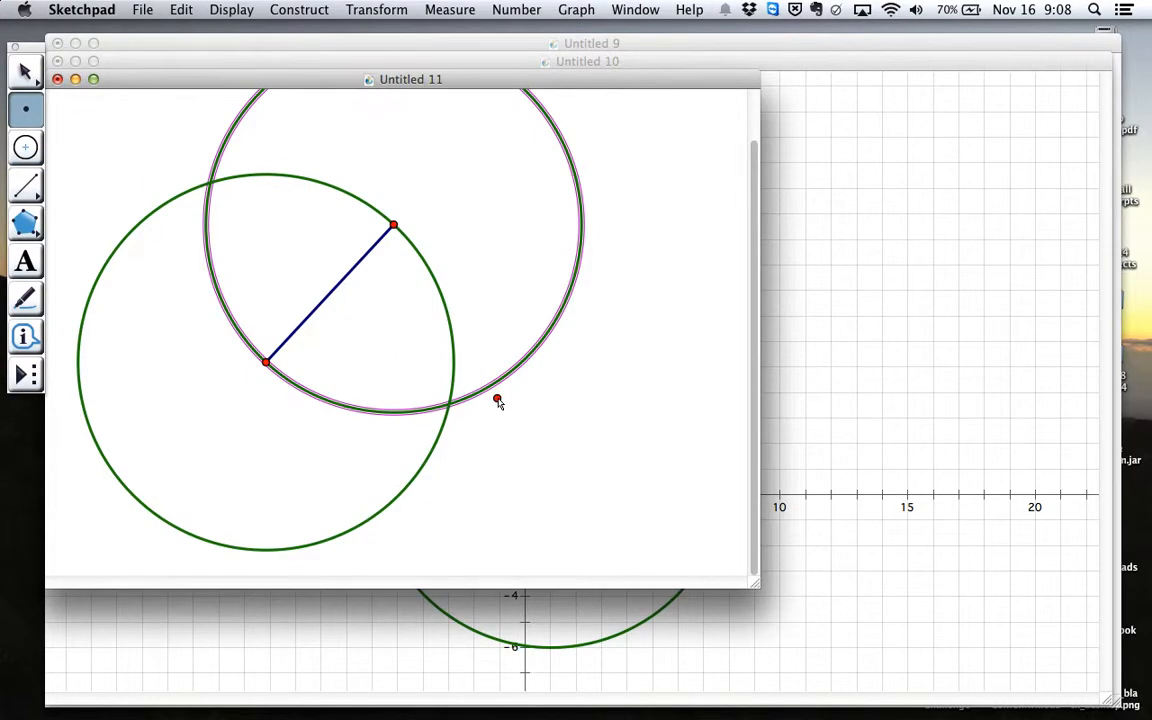
left_click(449, 405)
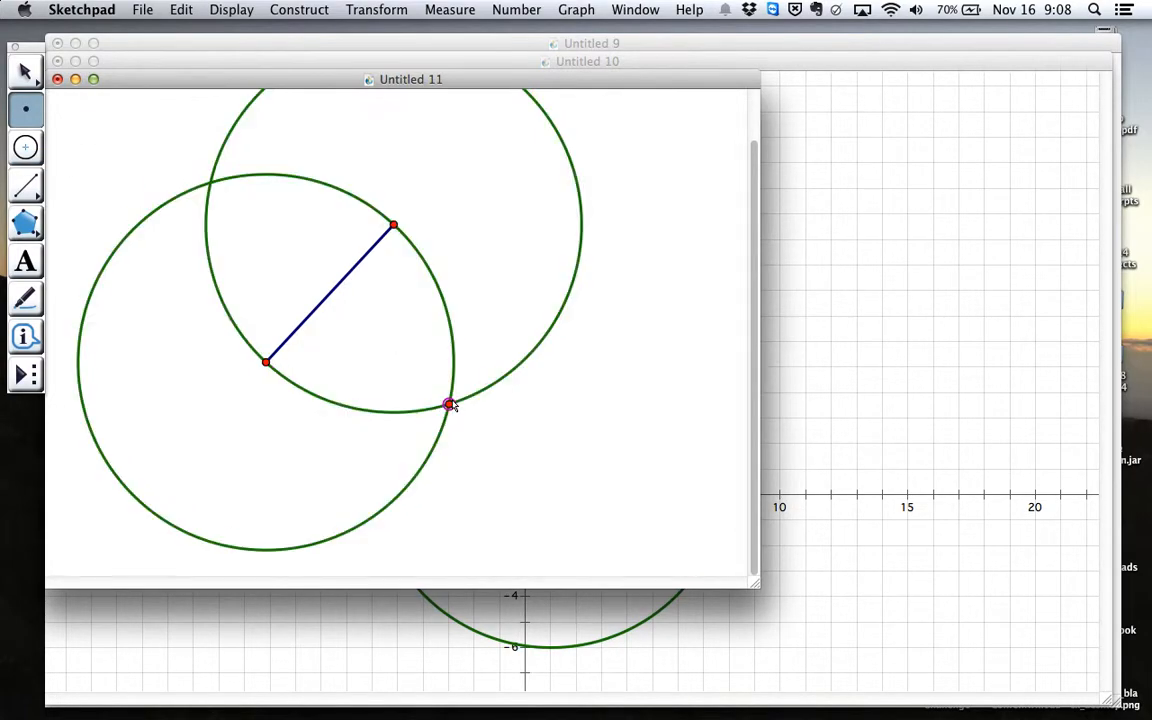
Draw segments from the circles' lower intersection point to both endpoints of the slanted segment, completing a triangle
left_click(26, 185)
left_click_drag(264, 362, 394, 226)
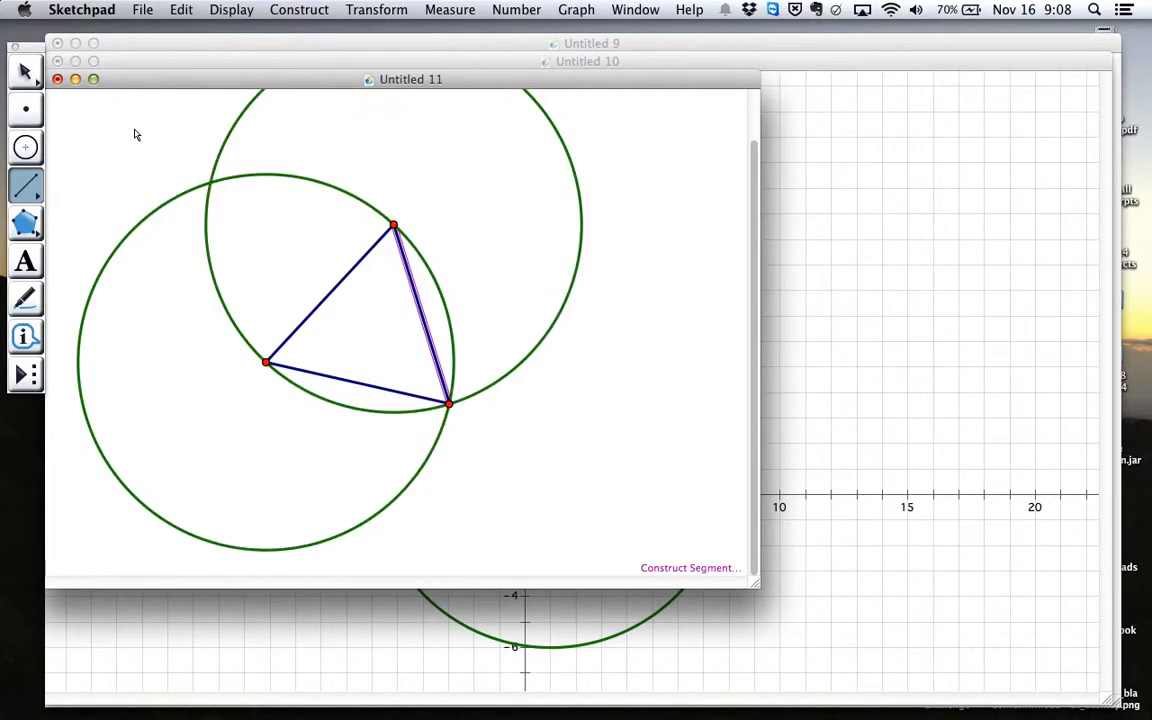
key("Escape")
key("Escape")
Move the triangle's intersection vertex and its upper vertex to shift and resize it to sides of about 8.63 cm
left_click_drag(452, 405, 488, 453)
left_click_drag(432, 268, 482, 280)
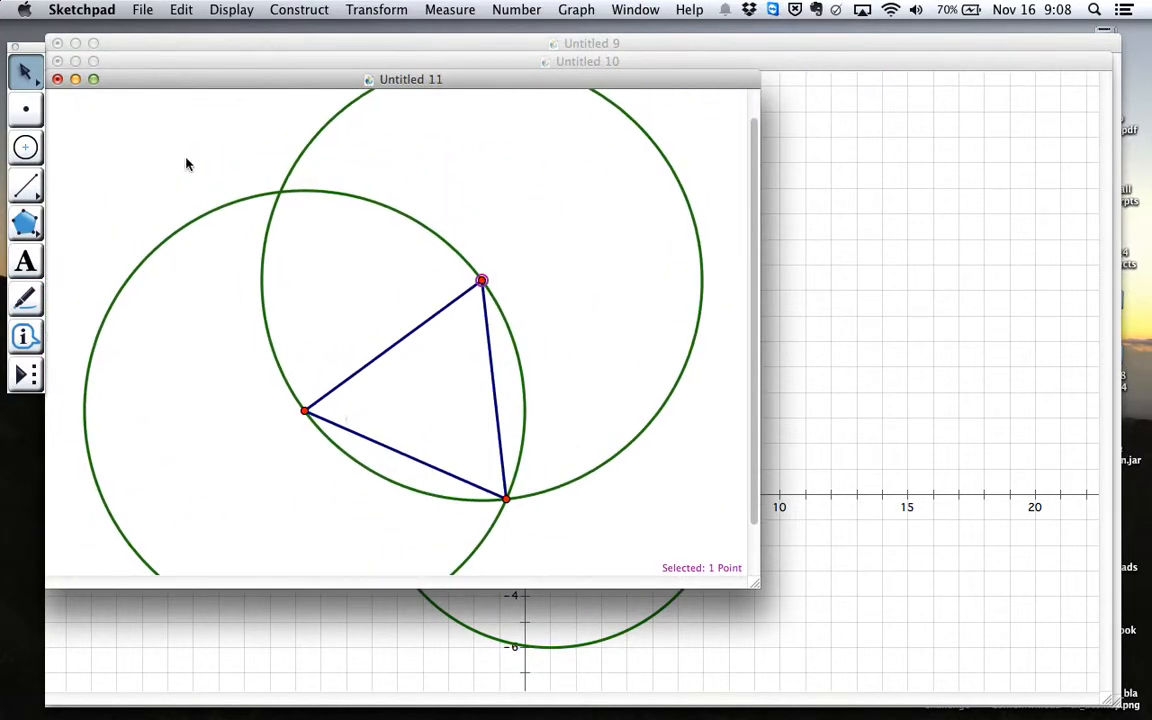
Measure the lengths of all three sides of the triangle
left_click(406, 337)
left_click(498, 370)
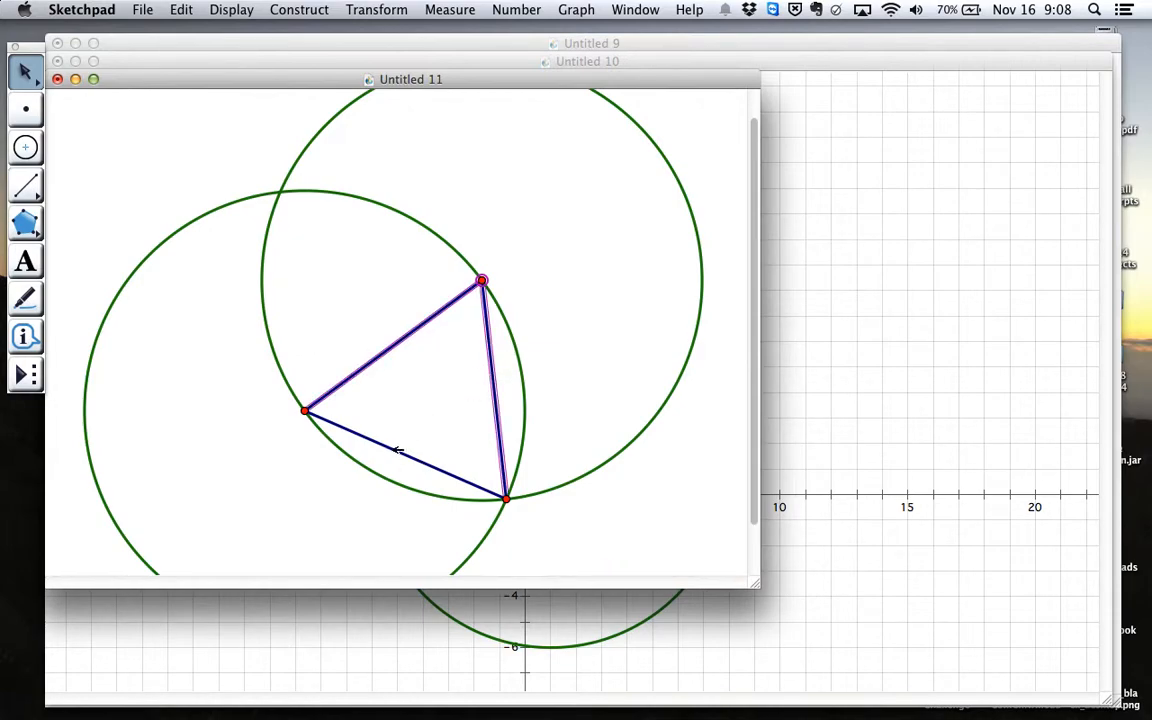
left_click(399, 451)
left_click(483, 279)
left_click(443, 18)
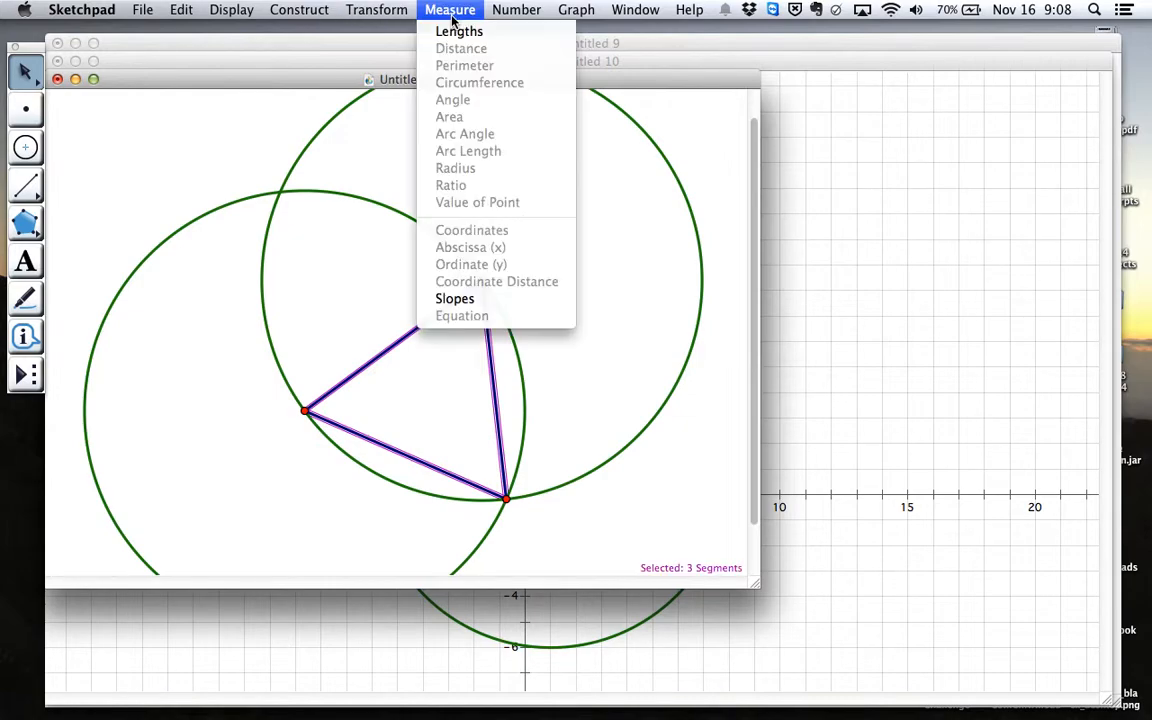
left_click(458, 31)
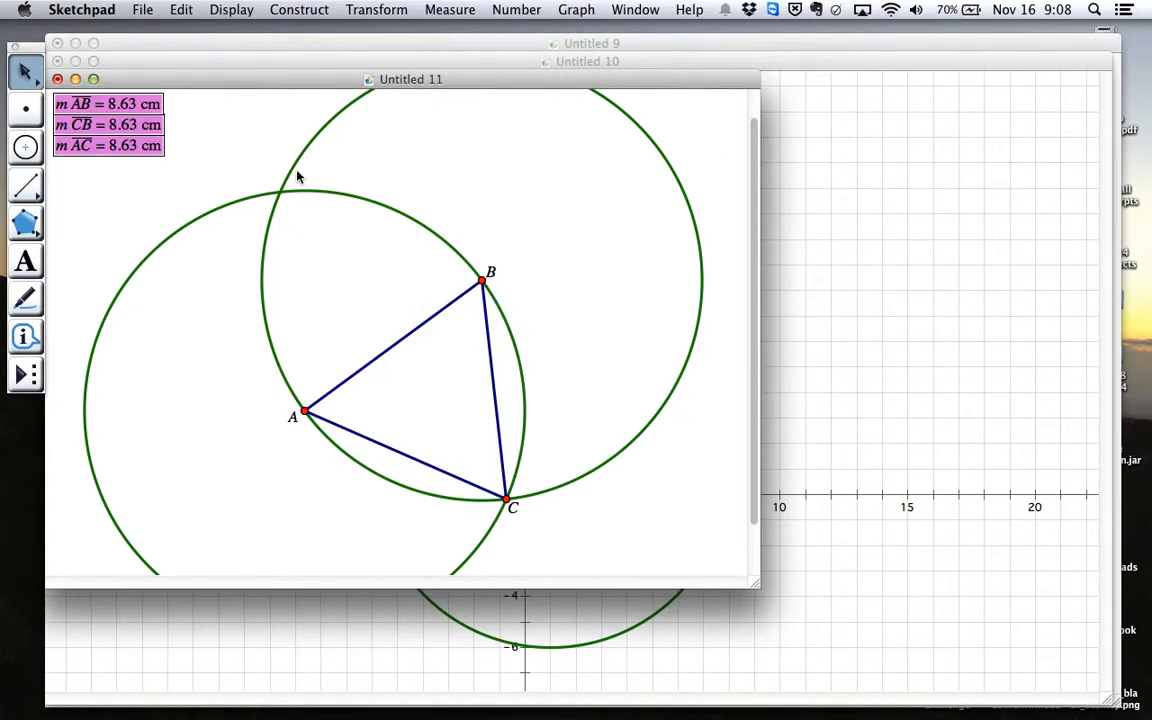
Move vertex B to enlarge the triangle to sides of about 10.96 cm, and switch to the neighbouring desktop space
left_click_drag(485, 278, 487, 197)
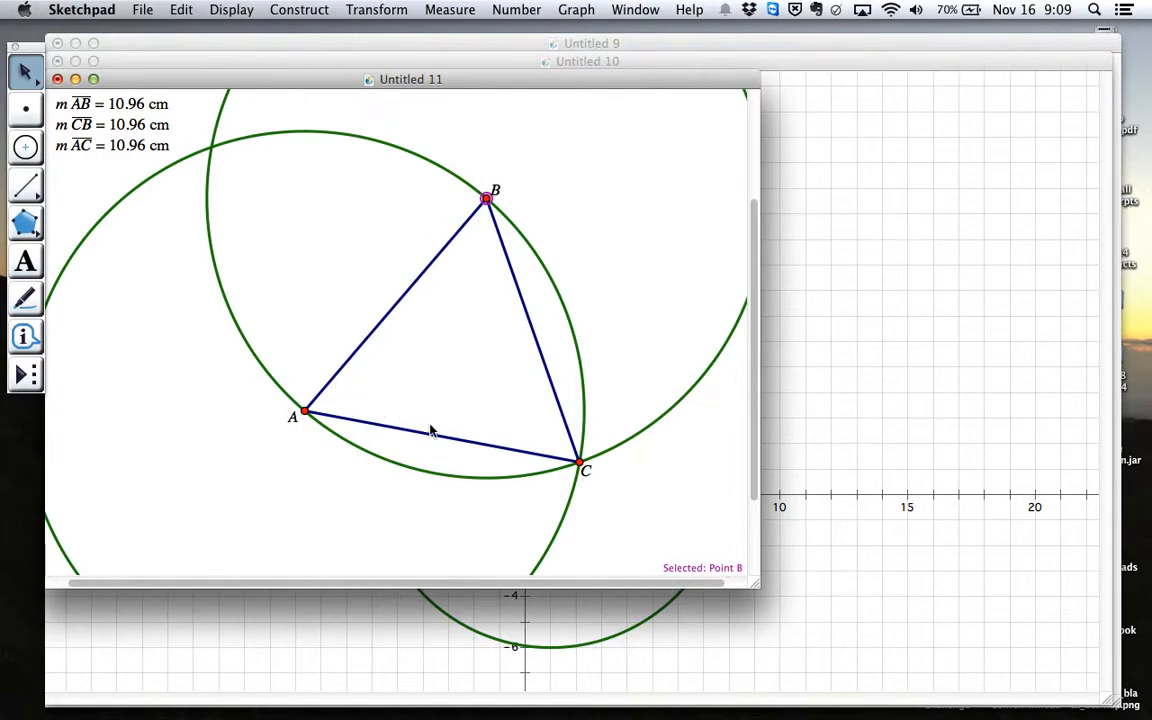
key("ctrl+Left")
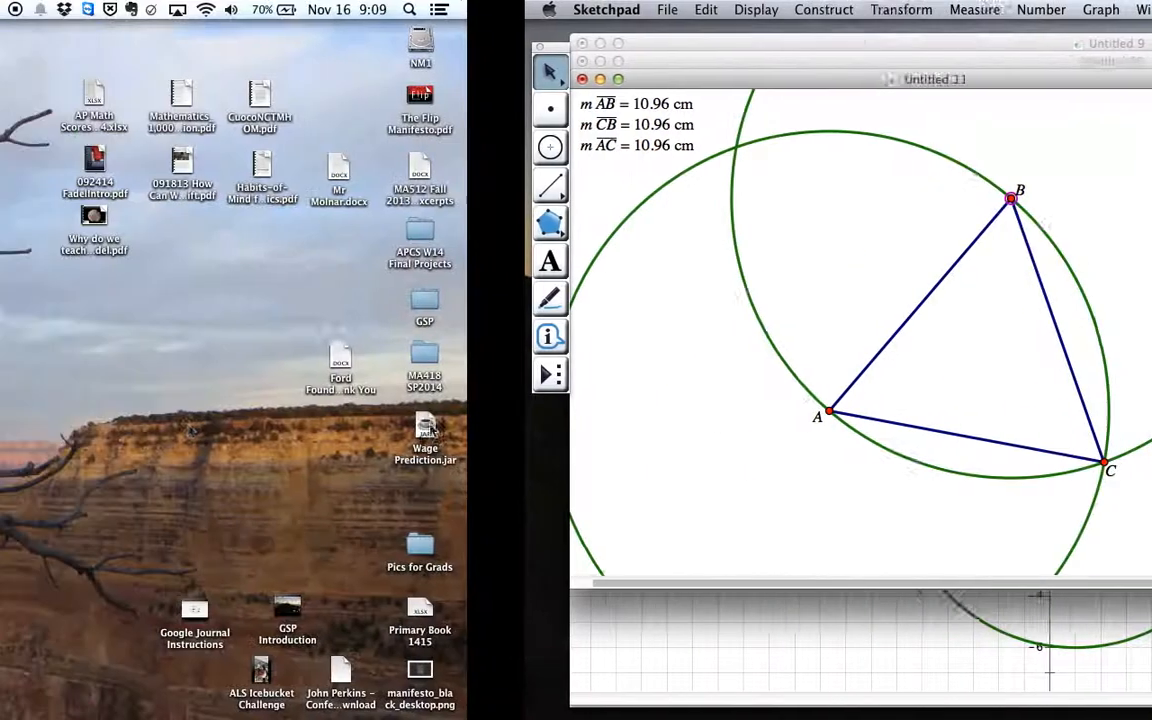